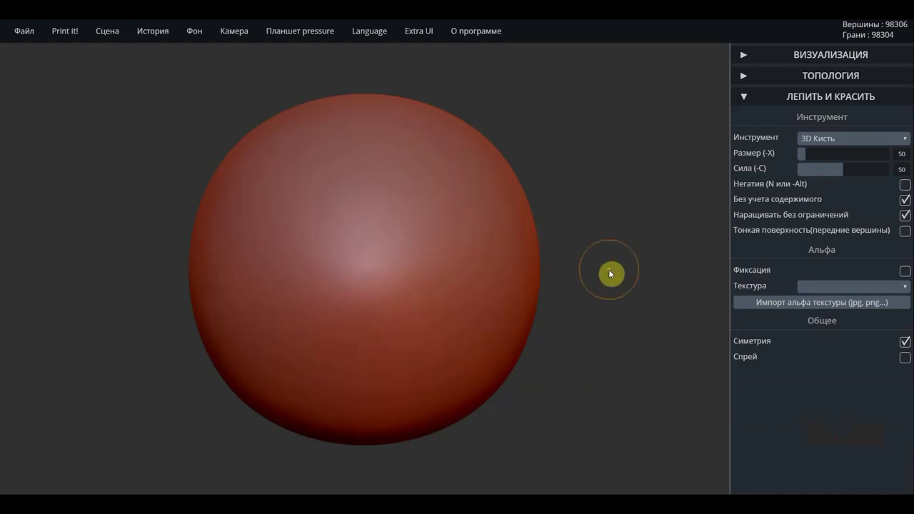
# Zoom out on the plain sphere and open the Инструмент tool list.
pyautogui.scroll(-2, 584, 275)
pyautogui.scroll(-2, 584, 276)
pyautogui.scroll(-2, 571, 279)
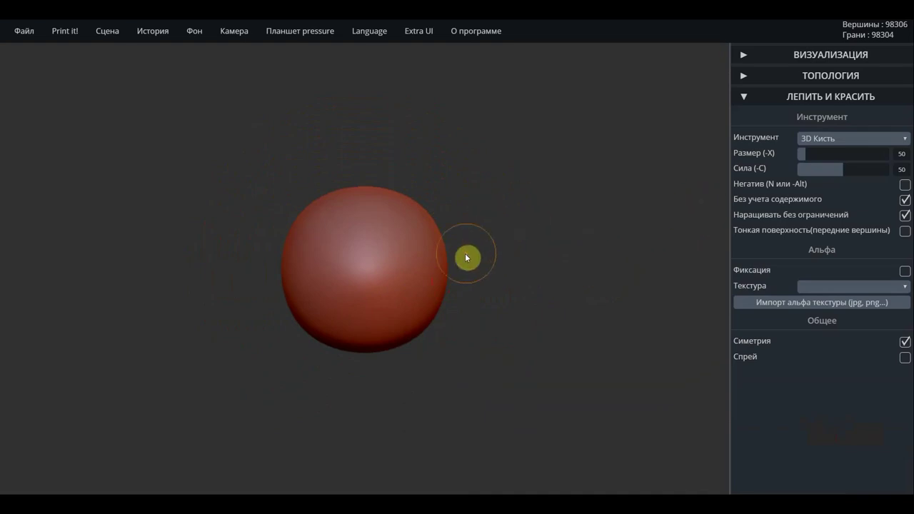
pyautogui.click(831, 139)
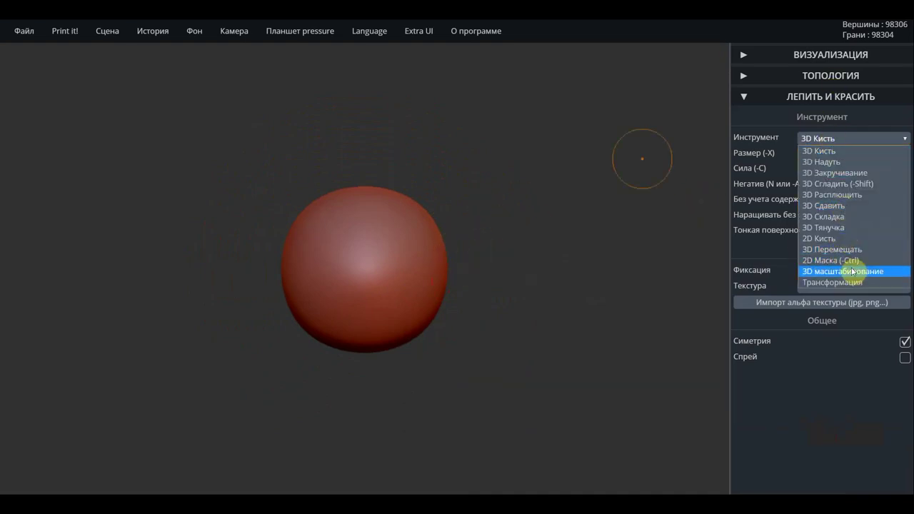
# Select 3D Тянучка and drag the sphere's sides outward into a broader, lumpier shape.
pyautogui.click(822, 228)
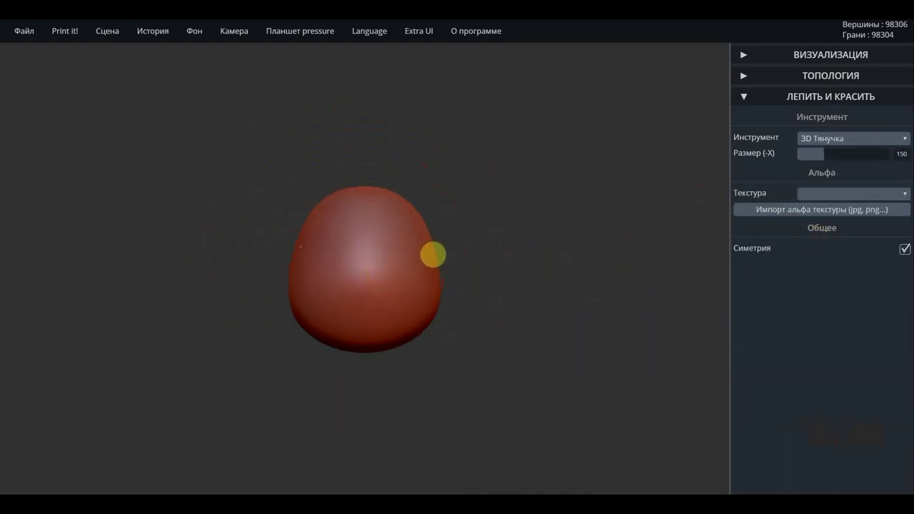
pyautogui.moveTo(443, 264); pyautogui.dragTo(314, 272)
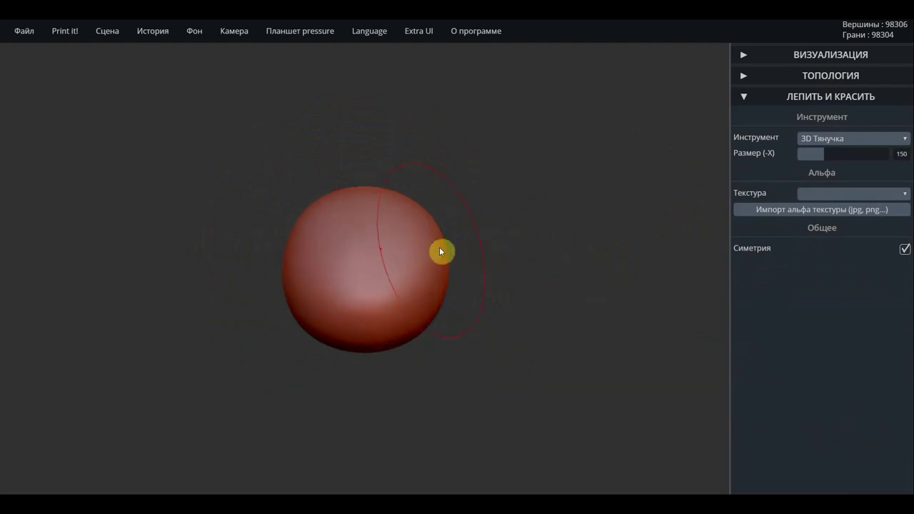
pyautogui.moveTo(435, 255)
pyautogui.mouseDown()
pyautogui.moveTo(300, 251)
pyautogui.moveTo(303, 258)
pyautogui.mouseUp()
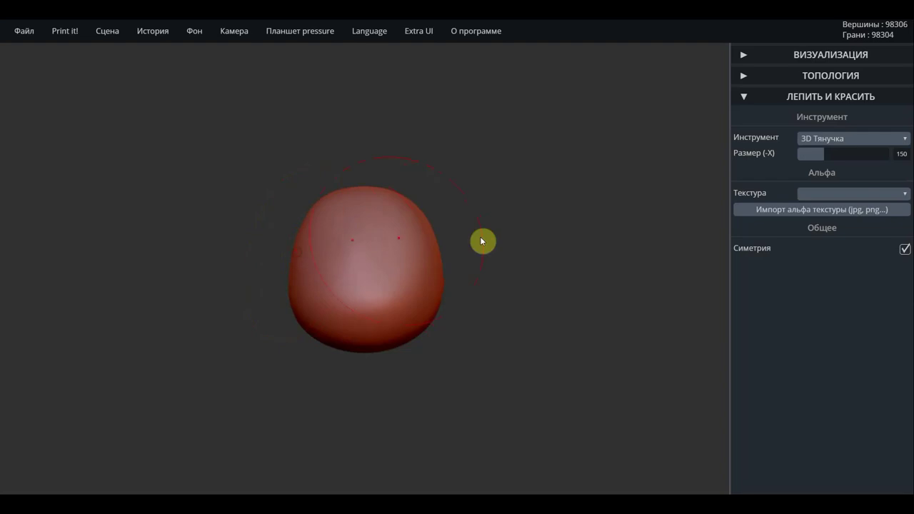
pyautogui.moveTo(483, 242); pyautogui.dragTo(606, 269)
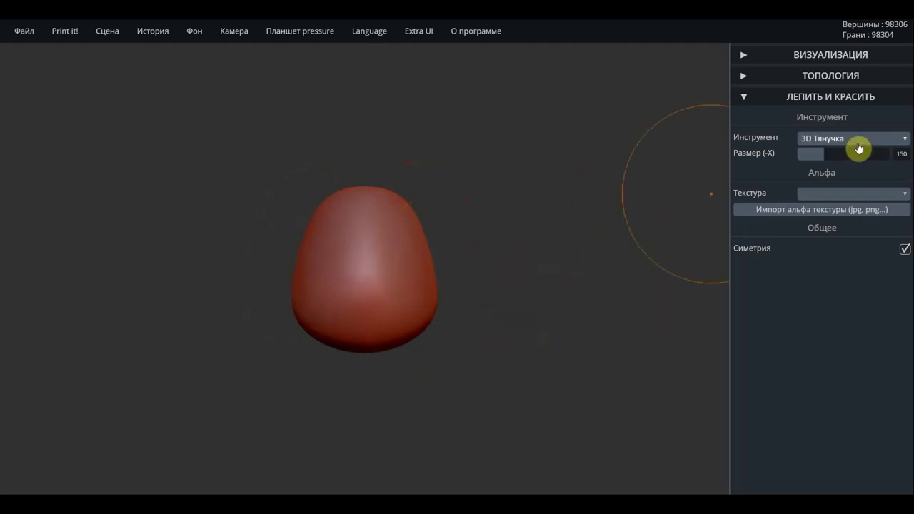
# Lower Размер to 99 and widen the lower head into a wide-bottomed cone.
pyautogui.moveTo(822, 153); pyautogui.dragTo(815, 153)
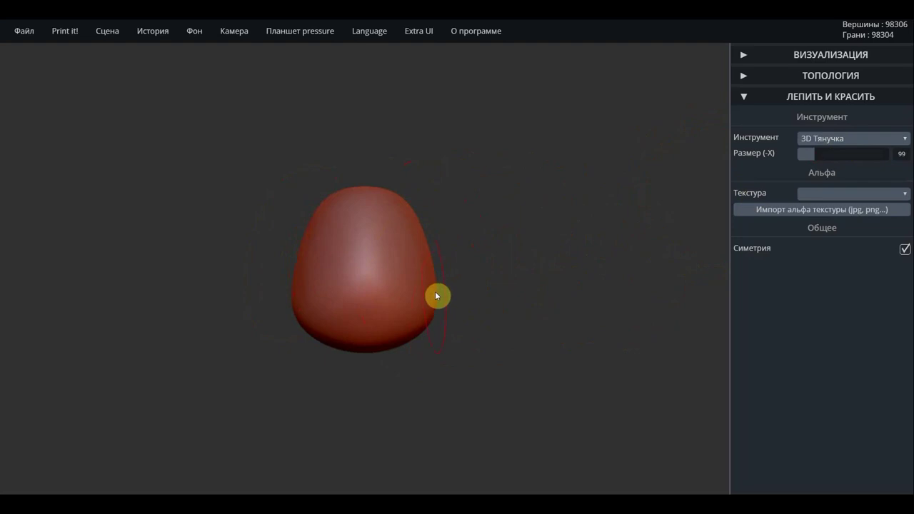
pyautogui.moveTo(433, 284); pyautogui.dragTo(455, 291)
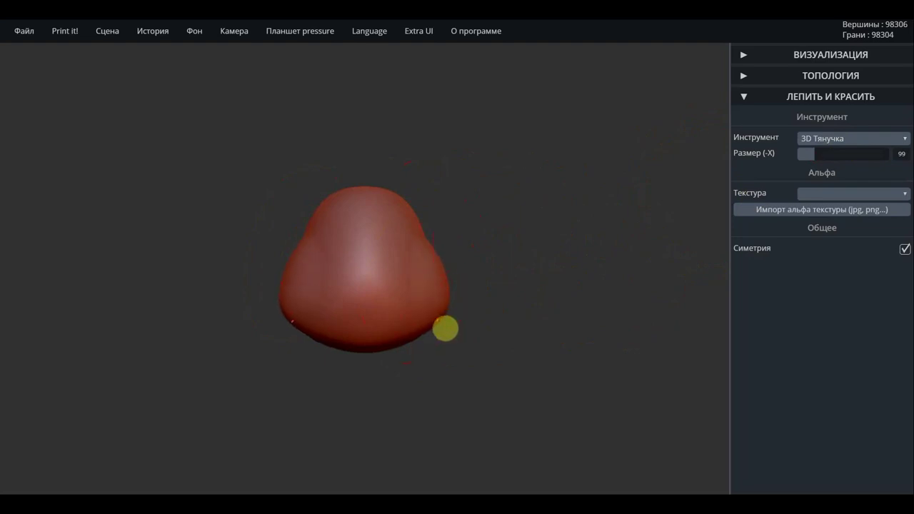
pyautogui.moveTo(492, 321); pyautogui.dragTo(336, 320)
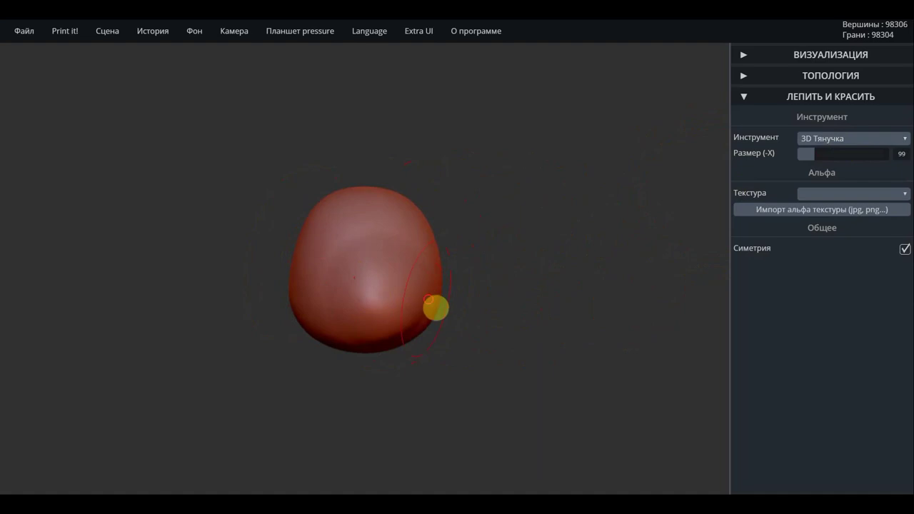
pyautogui.moveTo(450, 303); pyautogui.dragTo(645, 300)
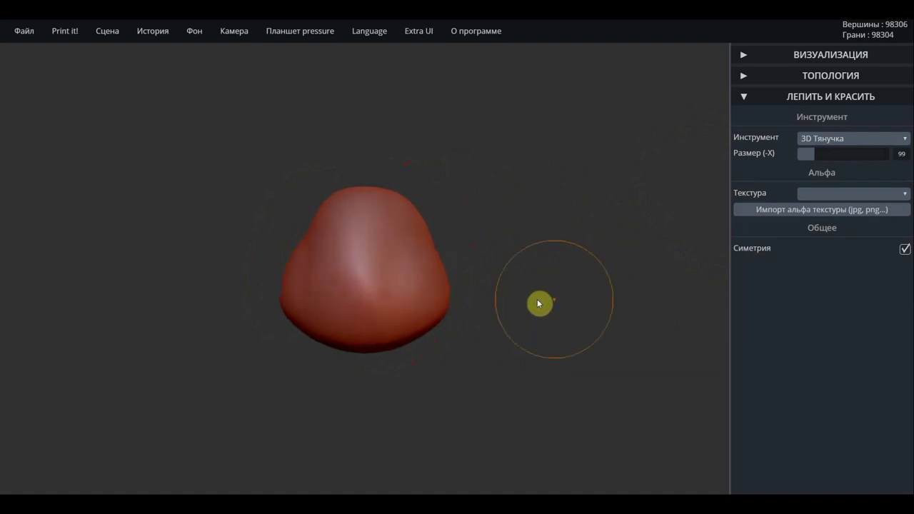
pyautogui.press('shift')
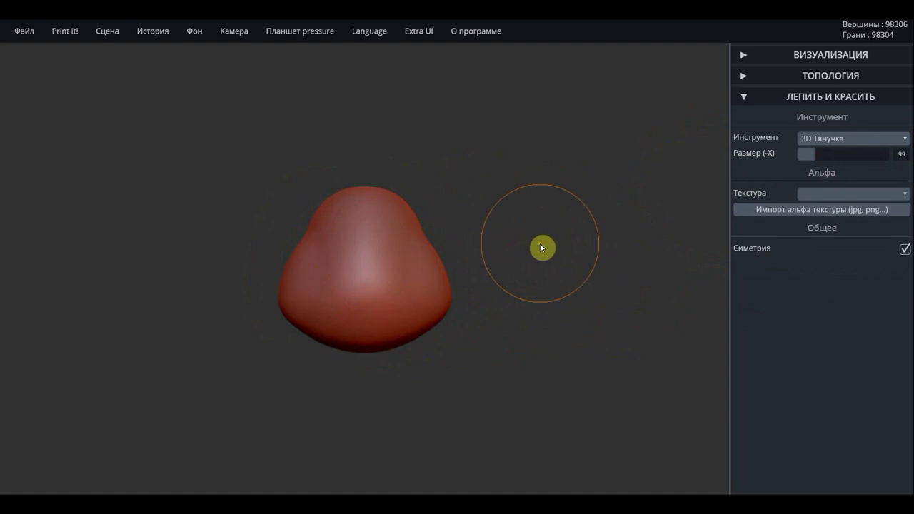
pyautogui.moveTo(540, 243)
pyautogui.mouseDown()
pyautogui.moveTo(514, 254)
pyautogui.moveTo(546, 257)
pyautogui.mouseUp()
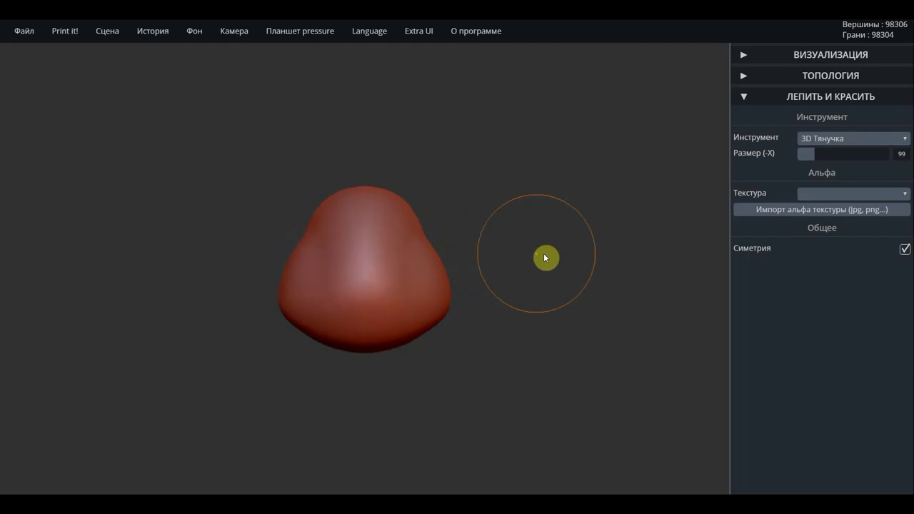
# With 3D Надуть at size 29 and Негатив on, press two mirrored hollows into the upper face.
pyautogui.click(851, 140)
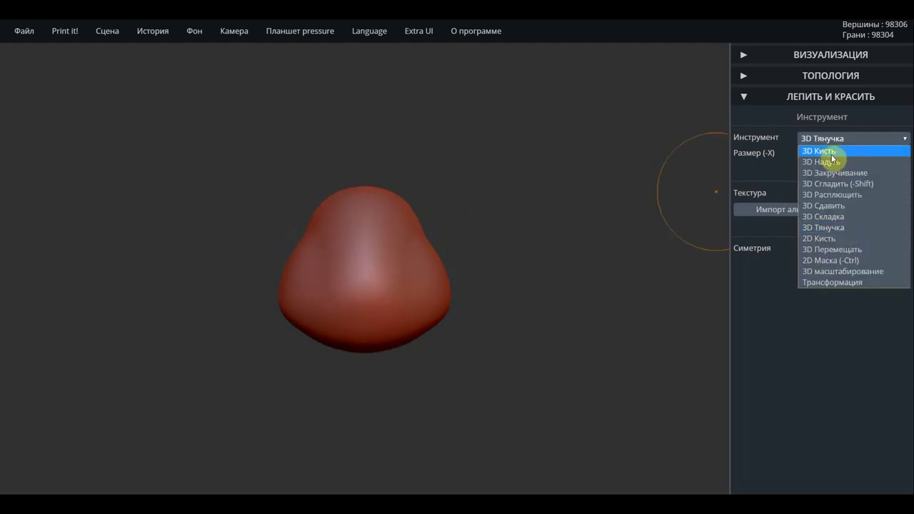
pyautogui.click(825, 162)
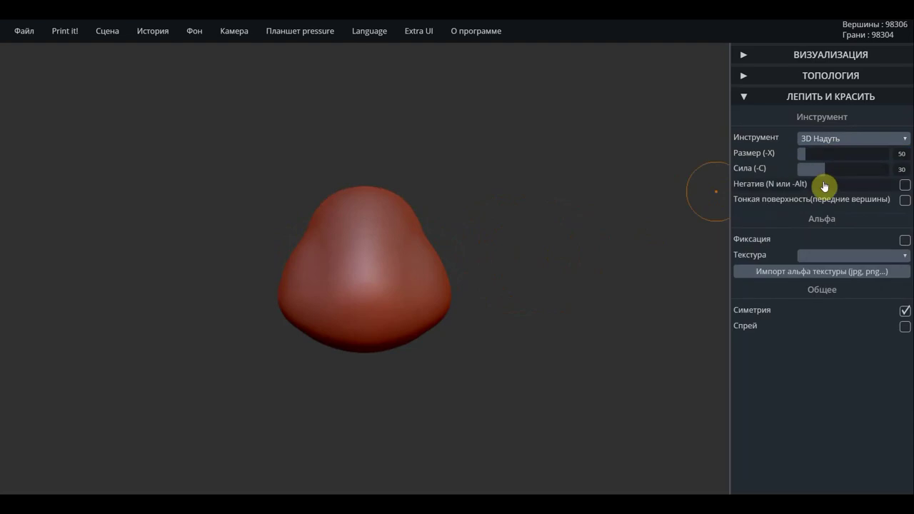
pyautogui.moveTo(806, 153); pyautogui.dragTo(800, 154)
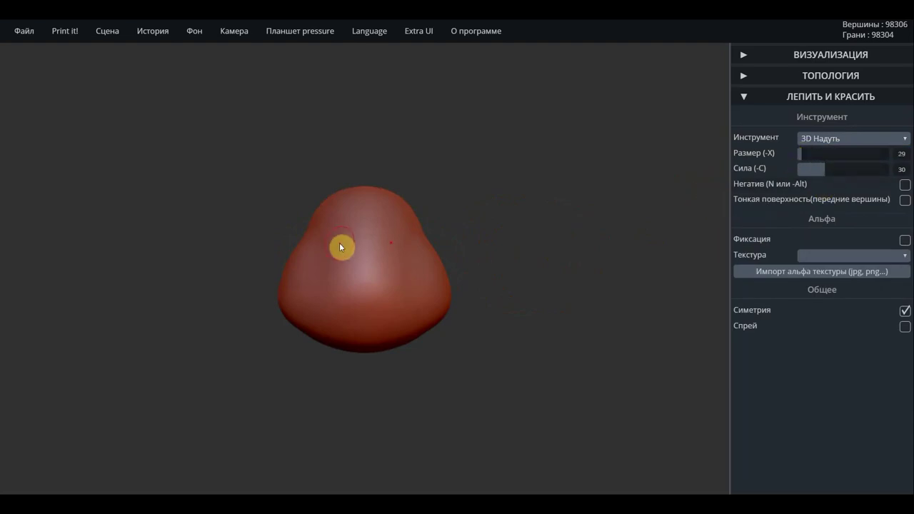
pyautogui.press('n')
pyautogui.moveTo(348, 248)
pyautogui.mouseDown()
pyautogui.moveTo(343, 264)
pyautogui.moveTo(342, 245)
pyautogui.moveTo(337, 254)
pyautogui.moveTo(343, 265)
pyautogui.moveTo(350, 245)
pyautogui.moveTo(337, 250)
pyautogui.moveTo(345, 271)
pyautogui.moveTo(342, 239)
pyautogui.moveTo(333, 265)
pyautogui.moveTo(350, 249)
pyautogui.moveTo(340, 256)
pyautogui.mouseUp()
pyautogui.press('n')
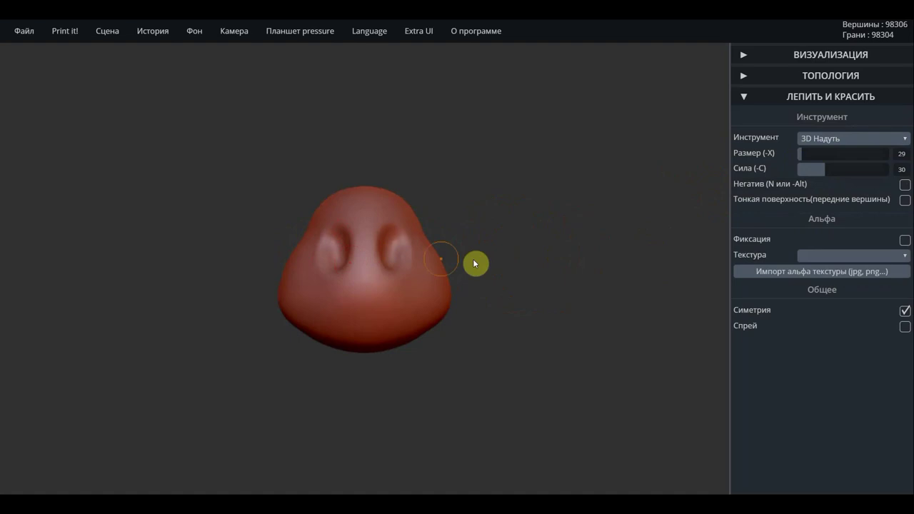
pyautogui.moveTo(510, 272)
pyautogui.mouseDown()
pyautogui.moveTo(422, 272)
pyautogui.moveTo(512, 267)
pyautogui.mouseUp()
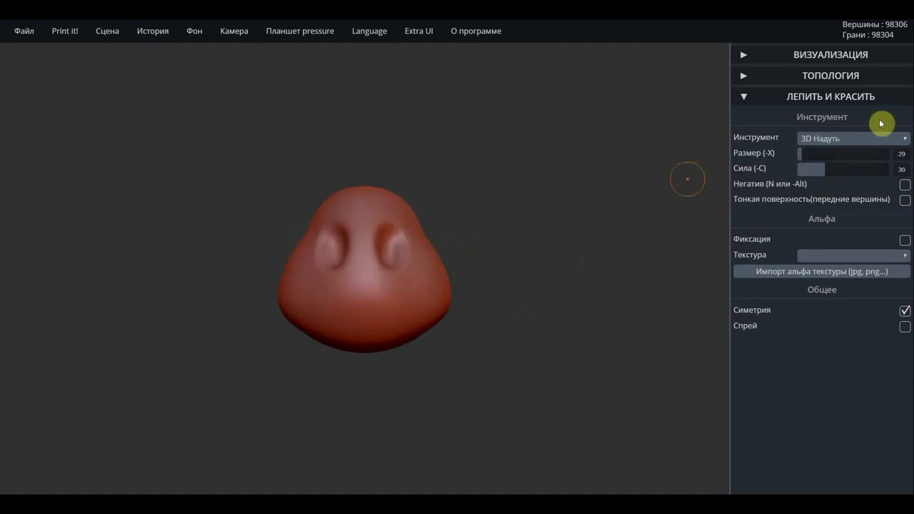
pyautogui.click(843, 138)
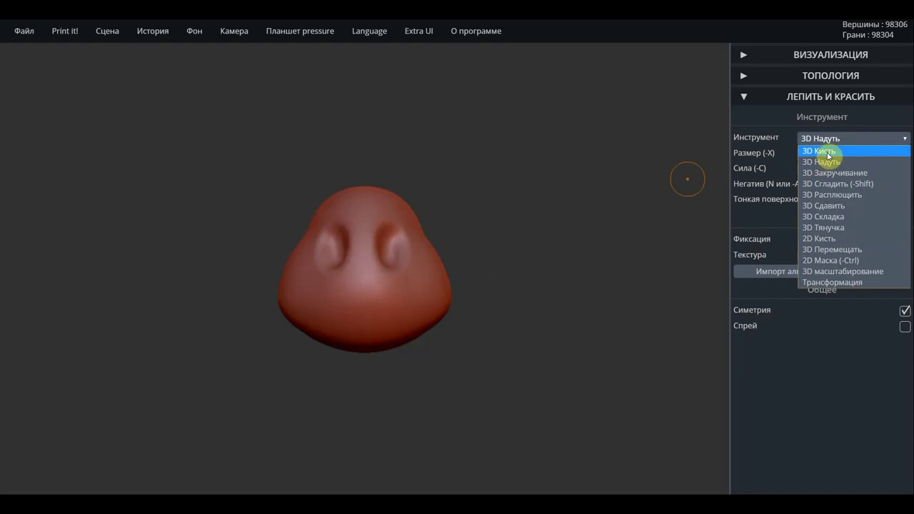
# Switch to 3D Кисть at size 35 and raise a curved lip line under the hollows.
pyautogui.click(823, 151)
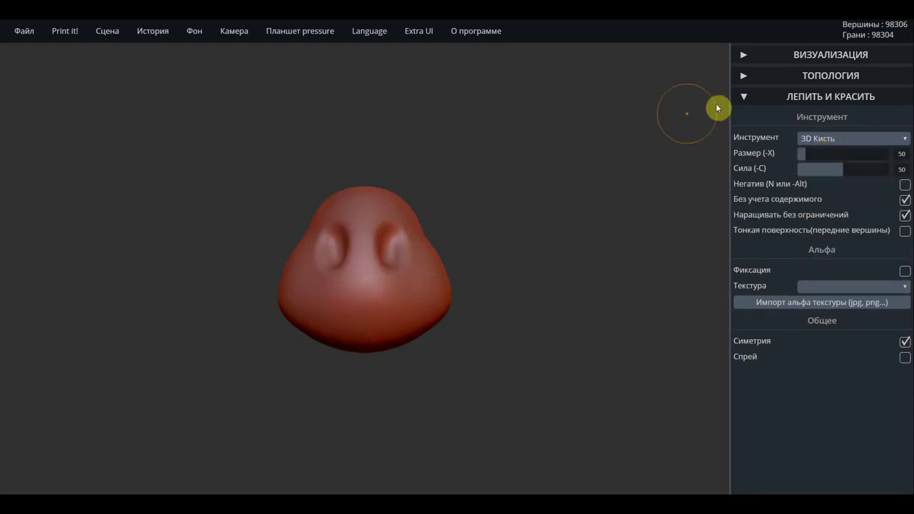
pyautogui.moveTo(813, 151); pyautogui.dragTo(803, 153)
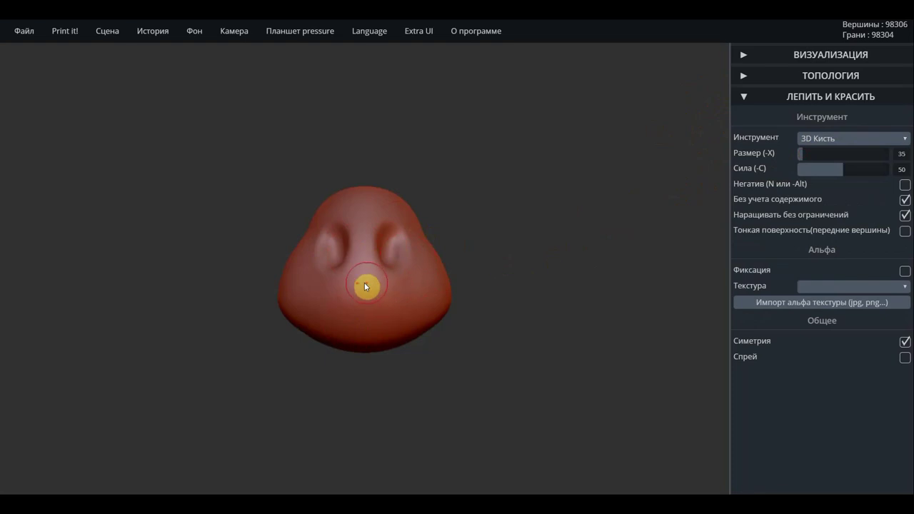
pyautogui.moveTo(394, 292); pyautogui.dragTo(434, 312)
pyautogui.moveTo(369, 289)
pyautogui.mouseDown()
pyautogui.moveTo(426, 314)
pyautogui.moveTo(363, 293)
pyautogui.moveTo(422, 308)
pyautogui.moveTo(436, 323)
pyautogui.mouseUp()
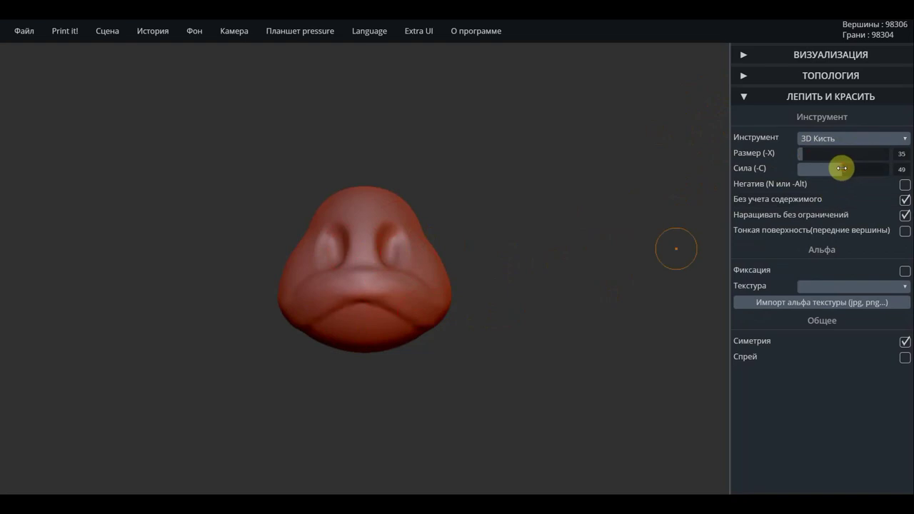
# Lower Сила to 29, smooth the cheek, and deepen the mouth crease on the lower face.
pyautogui.moveTo(841, 168); pyautogui.dragTo(820, 168)
pyautogui.moveTo(633, 288); pyautogui.dragTo(393, 288)
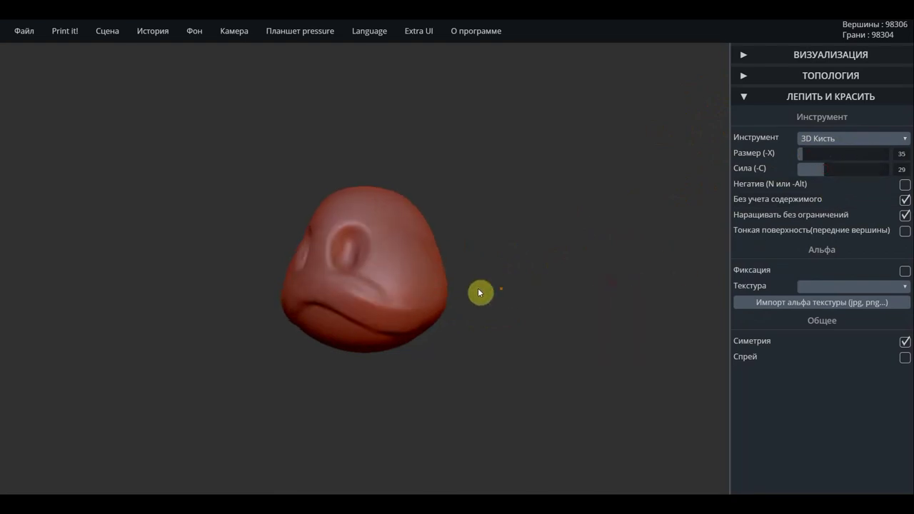
pyautogui.moveTo(320, 282)
pyautogui.keyDown('shift'); pyautogui.mouseDown()
pyautogui.moveTo(367, 312)
pyautogui.moveTo(340, 307)
pyautogui.mouseUp(); pyautogui.keyUp('shift')
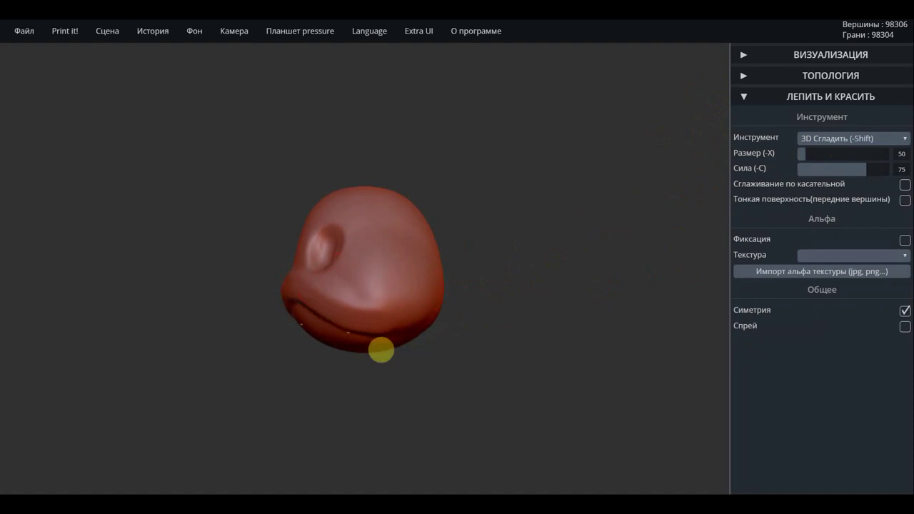
pyautogui.press('shift')
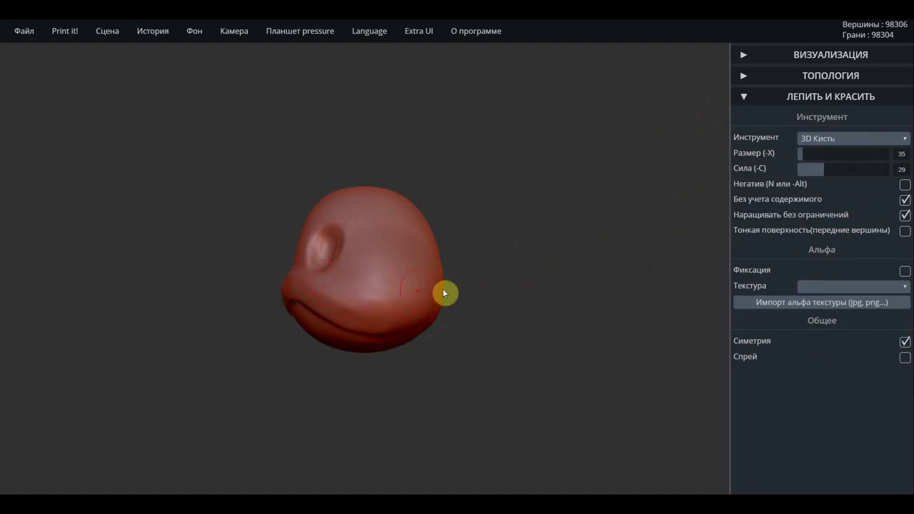
pyautogui.moveTo(443, 292); pyautogui.dragTo(476, 313)
pyautogui.moveTo(420, 275); pyautogui.dragTo(381, 329)
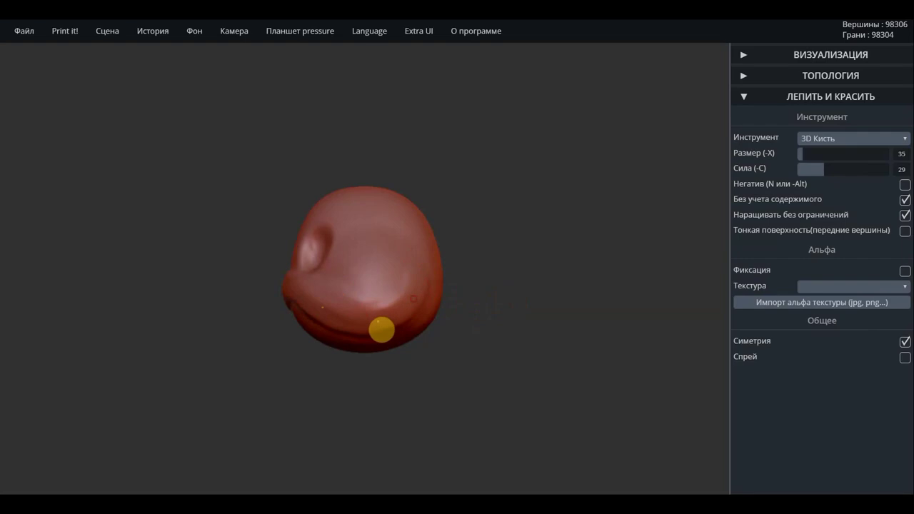
pyautogui.moveTo(405, 274)
pyautogui.mouseDown()
pyautogui.moveTo(405, 258)
pyautogui.moveTo(375, 283)
pyautogui.mouseUp()
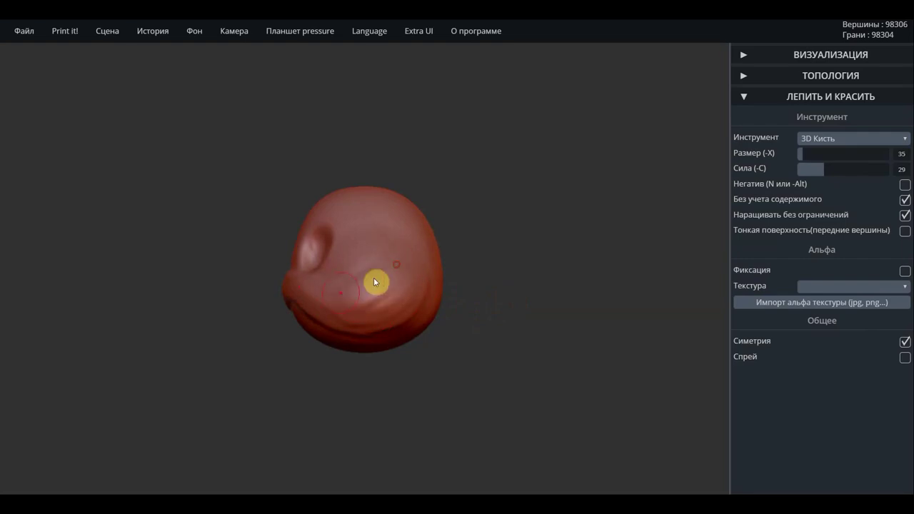
pyautogui.moveTo(285, 285); pyautogui.dragTo(294, 291)
pyautogui.moveTo(338, 314)
pyautogui.mouseDown()
pyautogui.moveTo(355, 329)
pyautogui.moveTo(333, 290)
pyautogui.moveTo(355, 290)
pyautogui.moveTo(388, 316)
pyautogui.moveTo(321, 321)
pyautogui.moveTo(355, 336)
pyautogui.moveTo(316, 313)
pyautogui.mouseUp()
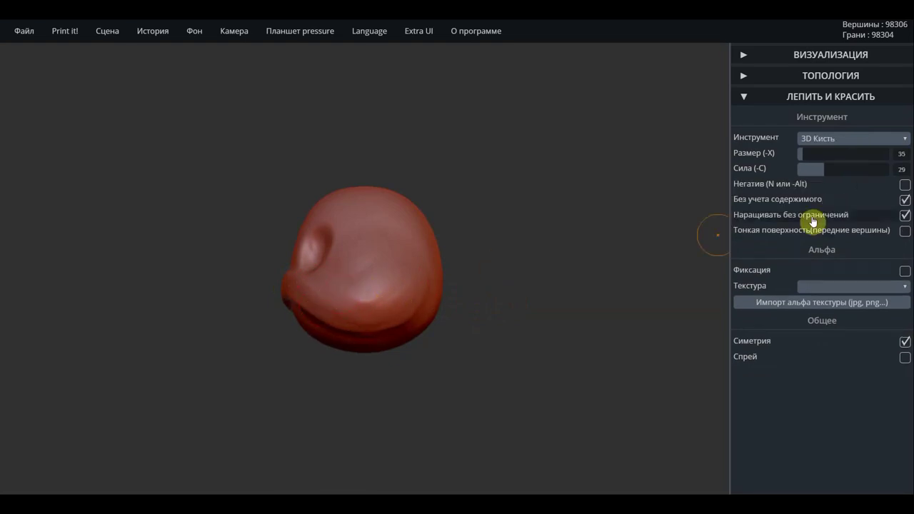
# Select 3D Расплющить and lower its Сила to 15.
pyautogui.click(849, 140)
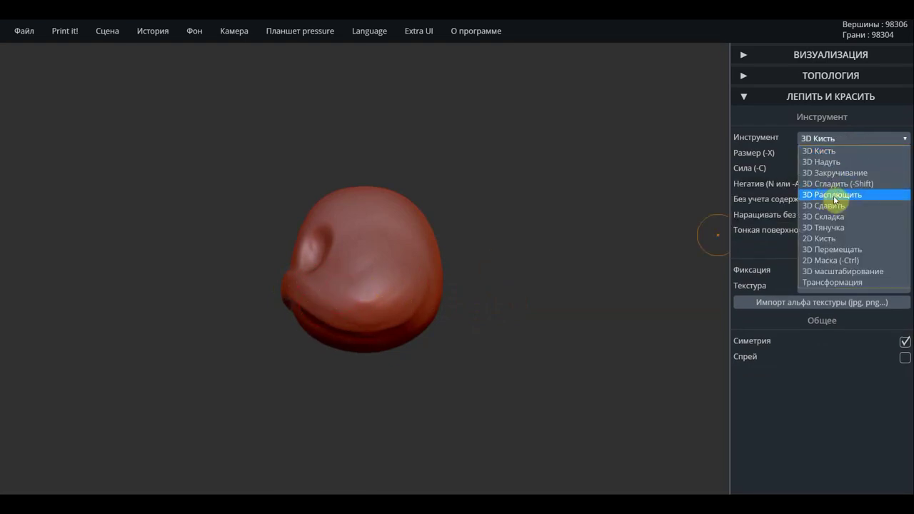
pyautogui.click(833, 195)
pyautogui.moveTo(492, 270); pyautogui.dragTo(539, 318)
pyautogui.moveTo(887, 165); pyautogui.dragTo(824, 174)
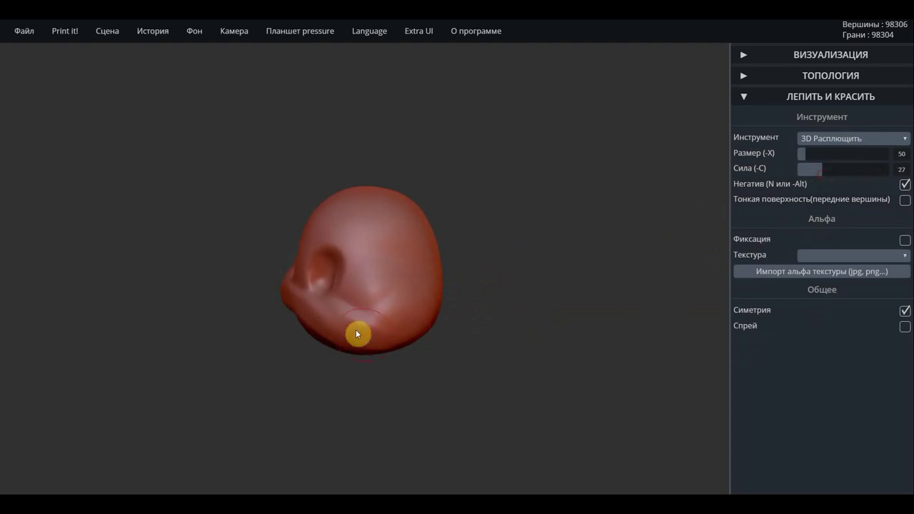
pyautogui.scroll(2, 343, 319)
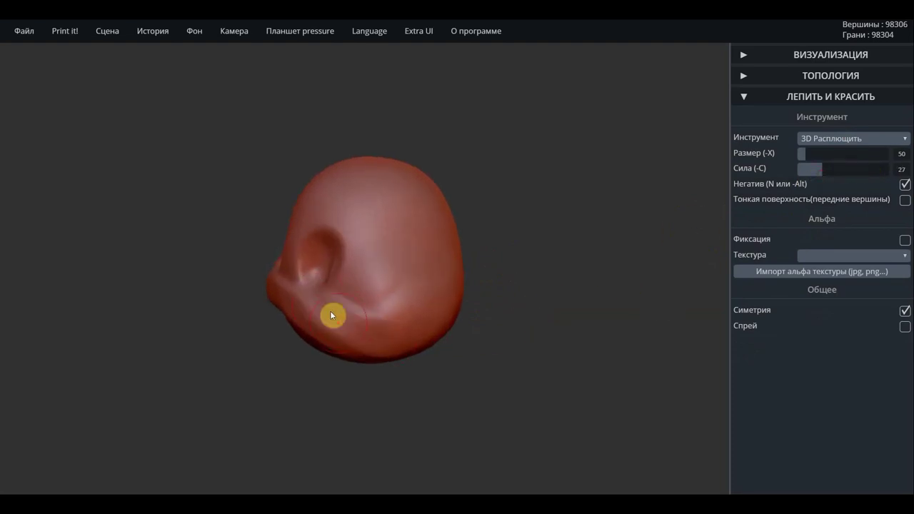
pyautogui.moveTo(822, 173); pyautogui.dragTo(811, 174)
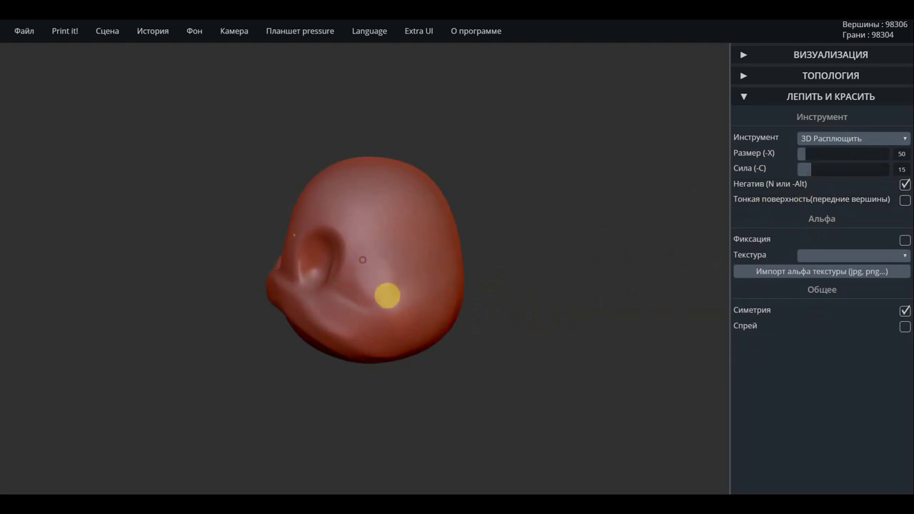
# Flatten the cheeks, mouth area and lower face smoother, orbiting between strokes.
pyautogui.moveTo(389, 233)
pyautogui.mouseDown()
pyautogui.moveTo(377, 280)
pyautogui.moveTo(345, 192)
pyautogui.moveTo(404, 190)
pyautogui.moveTo(417, 207)
pyautogui.mouseUp()
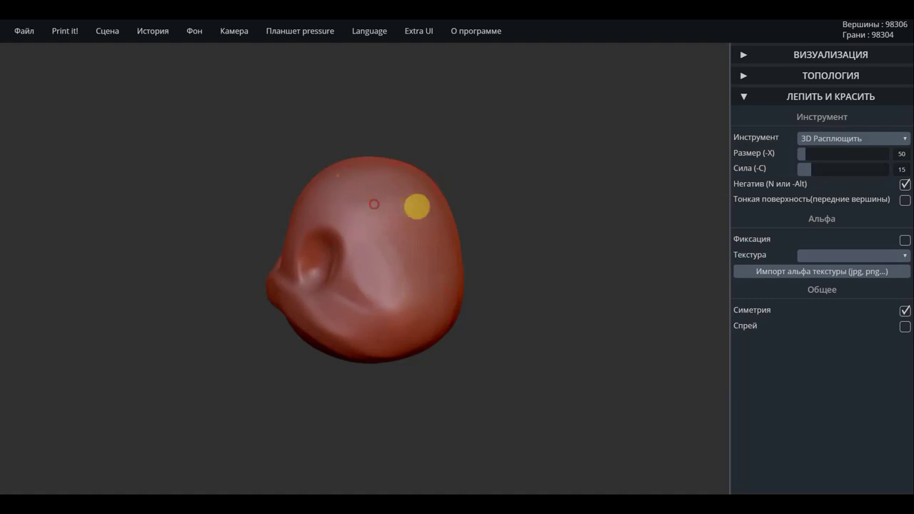
pyautogui.moveTo(506, 254)
pyautogui.mouseDown()
pyautogui.moveTo(638, 206)
pyautogui.moveTo(466, 272)
pyautogui.moveTo(369, 278)
pyautogui.moveTo(366, 230)
pyautogui.moveTo(414, 277)
pyautogui.mouseUp()
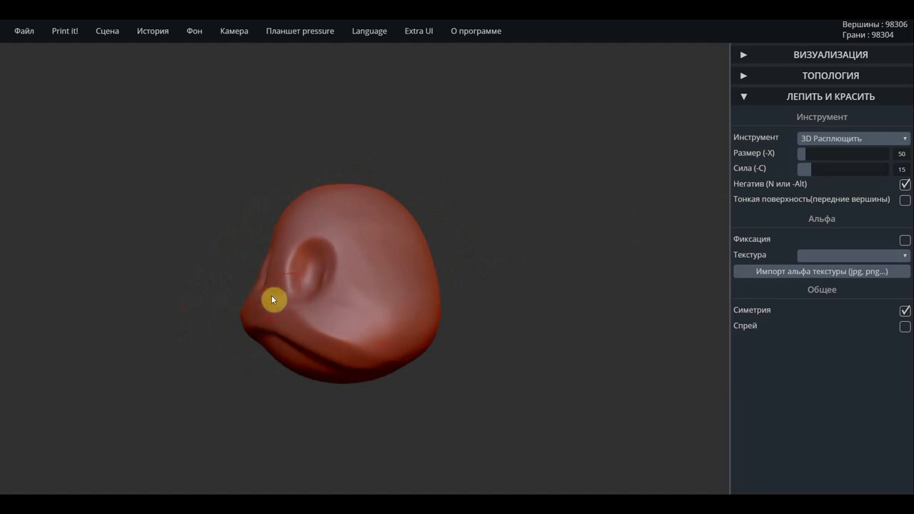
pyautogui.moveTo(273, 300)
pyautogui.mouseDown()
pyautogui.moveTo(343, 343)
pyautogui.moveTo(300, 319)
pyautogui.moveTo(375, 339)
pyautogui.moveTo(624, 297)
pyautogui.moveTo(500, 309)
pyautogui.moveTo(221, 305)
pyautogui.moveTo(413, 299)
pyautogui.mouseUp()
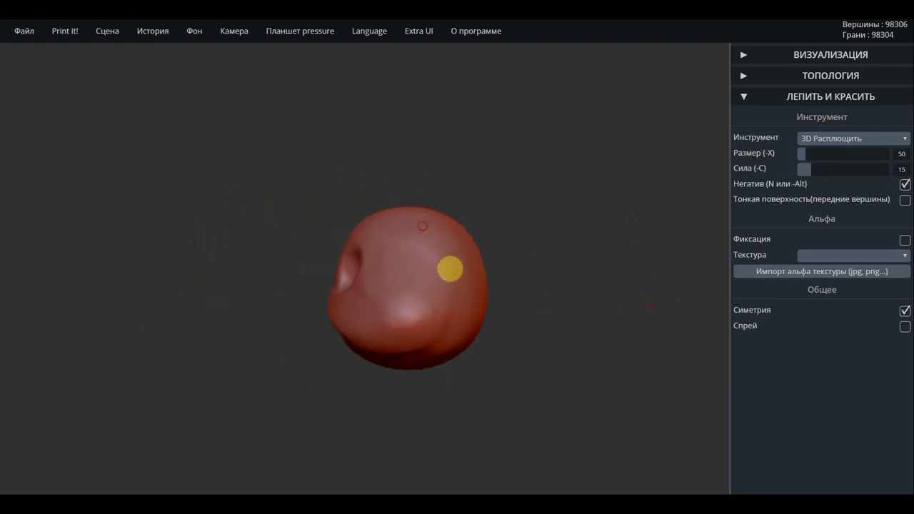
pyautogui.moveTo(538, 278); pyautogui.dragTo(431, 289)
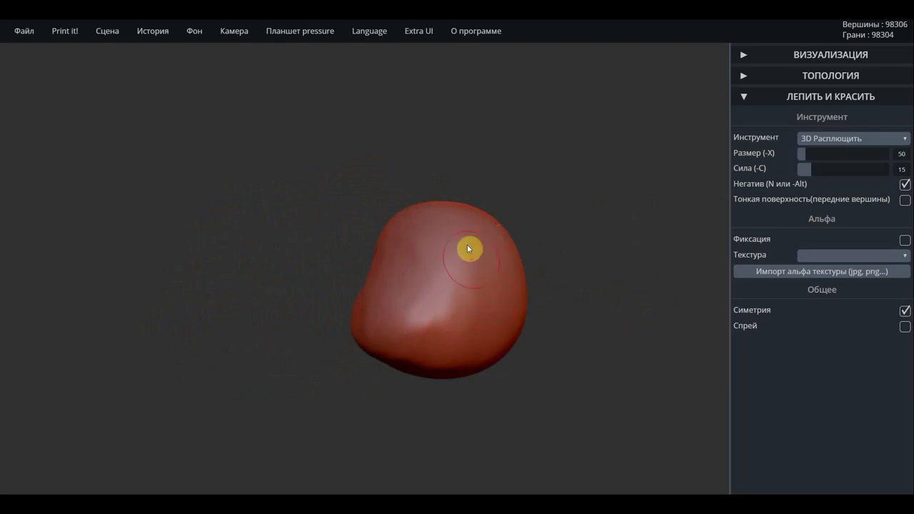
pyautogui.moveTo(472, 304); pyautogui.dragTo(466, 311)
pyautogui.moveTo(438, 255); pyautogui.dragTo(431, 308)
# Enable dynamic topology (Активировать без кубиков) in ТОПОЛОГИЯ and reshape the surface between the hollows.
pyautogui.click(827, 77)
pyautogui.click(901, 330)
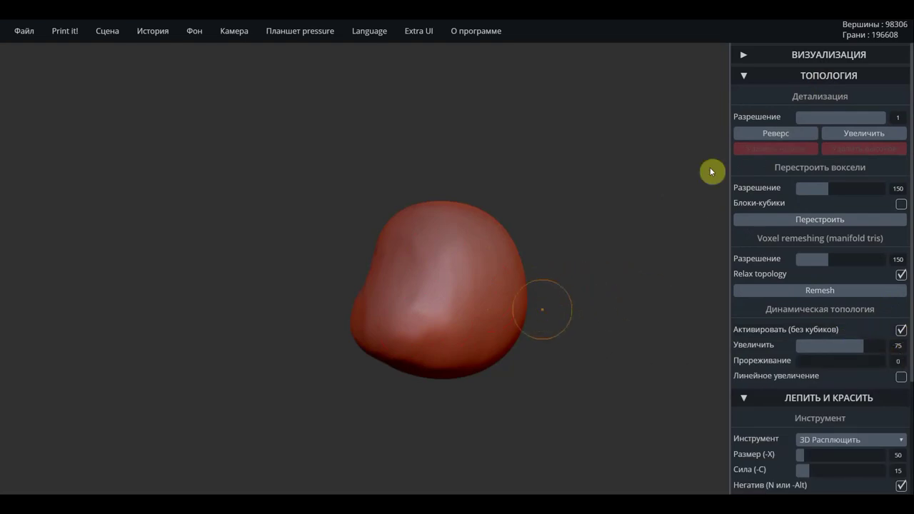
pyautogui.click(753, 74)
pyautogui.moveTo(618, 212)
pyautogui.mouseDown()
pyautogui.moveTo(516, 243)
pyautogui.moveTo(615, 255)
pyautogui.moveTo(559, 267)
pyautogui.moveTo(612, 249)
pyautogui.mouseUp()
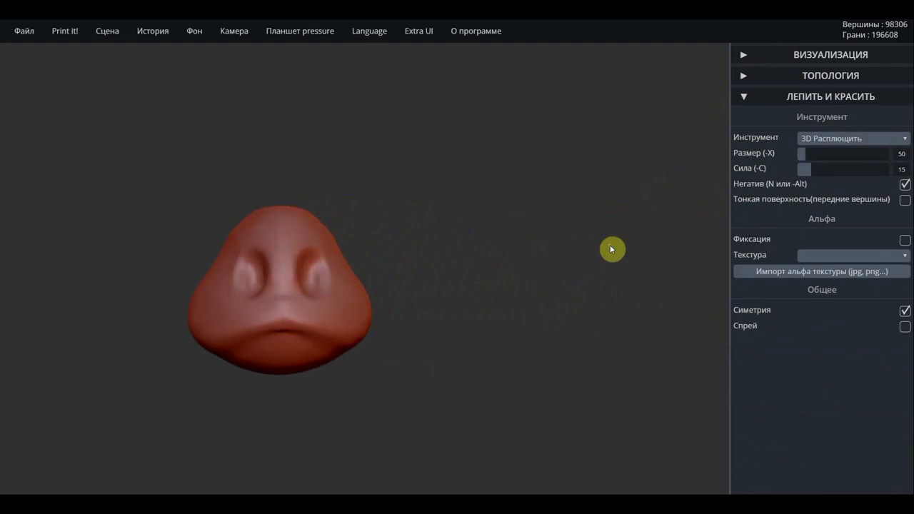
pyautogui.moveTo(318, 276); pyautogui.dragTo(284, 268)
# Switch to 3D Кисть and build up sharp ridges beside the nostril hollows.
pyautogui.click(847, 139)
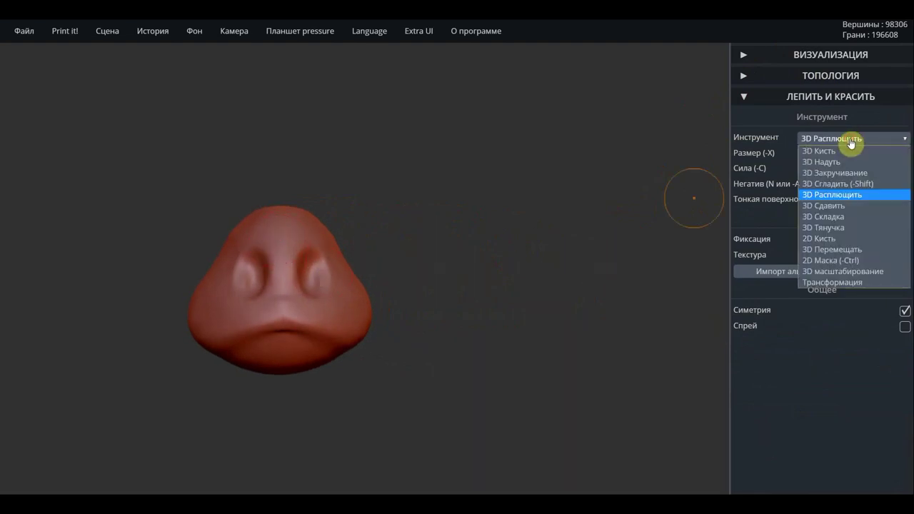
pyautogui.click(822, 151)
pyautogui.scroll(2, 450, 336)
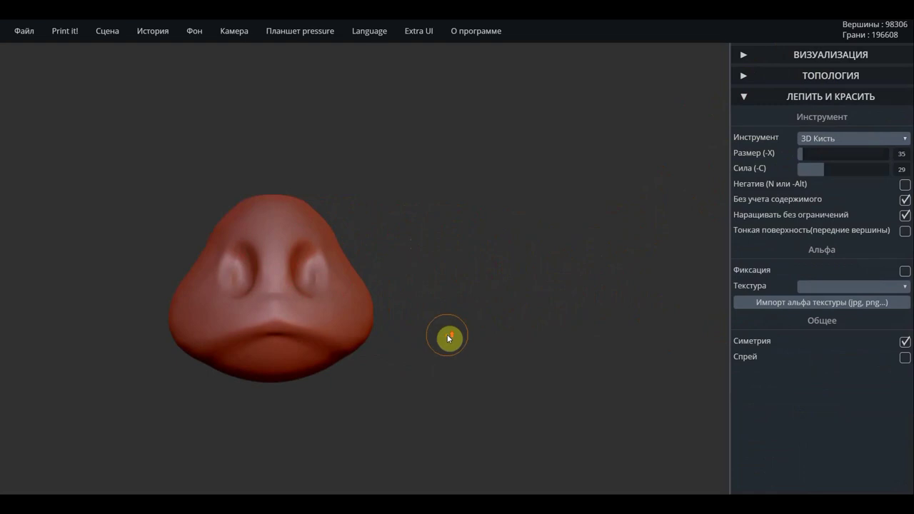
pyautogui.scroll(3, 448, 332)
pyautogui.moveTo(485, 321); pyautogui.dragTo(617, 330, button='middle')
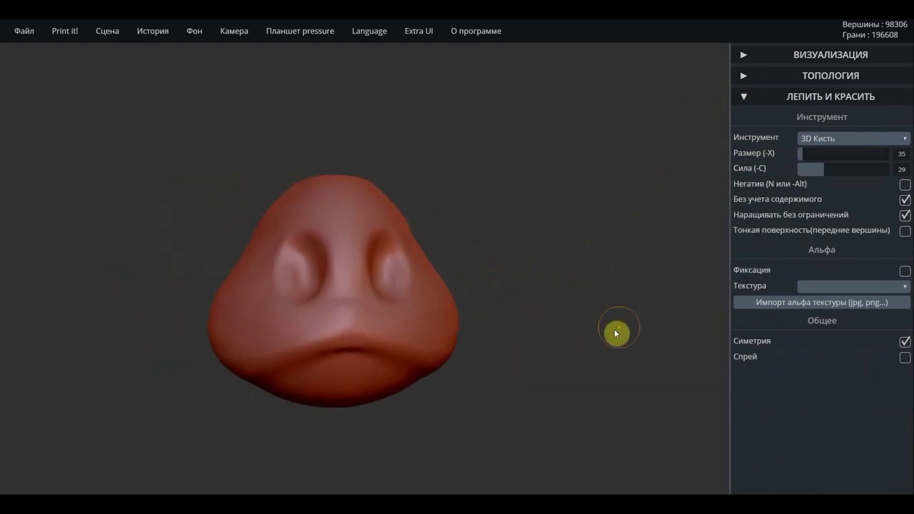
pyautogui.moveTo(604, 334)
pyautogui.mouseDown()
pyautogui.moveTo(490, 347)
pyautogui.moveTo(470, 341)
pyautogui.mouseUp()
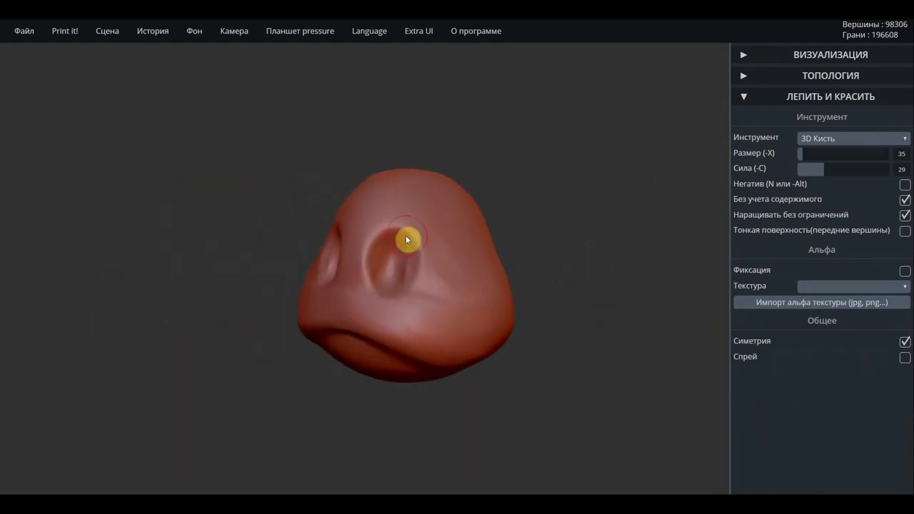
pyautogui.moveTo(404, 230)
pyautogui.mouseDown()
pyautogui.moveTo(388, 207)
pyautogui.moveTo(421, 228)
pyautogui.mouseUp()
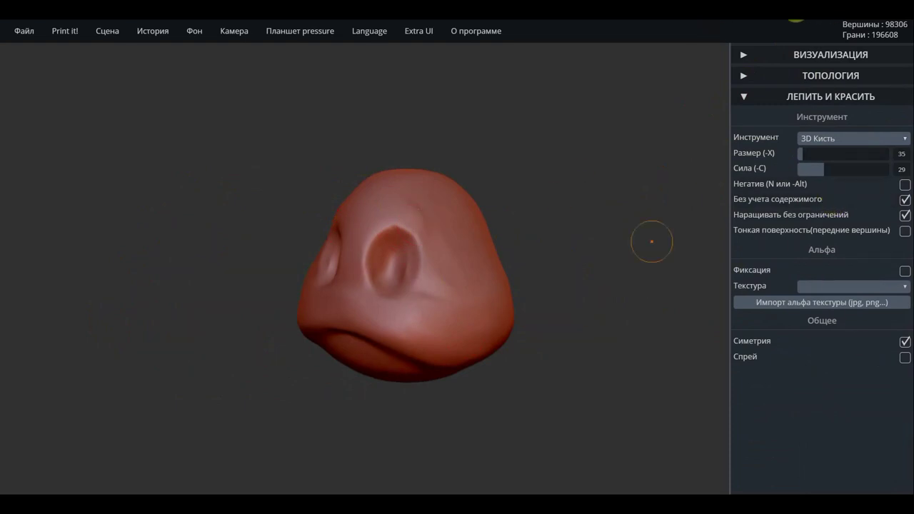
pyautogui.click(419, 308)
pyautogui.moveTo(389, 211); pyautogui.dragTo(440, 245)
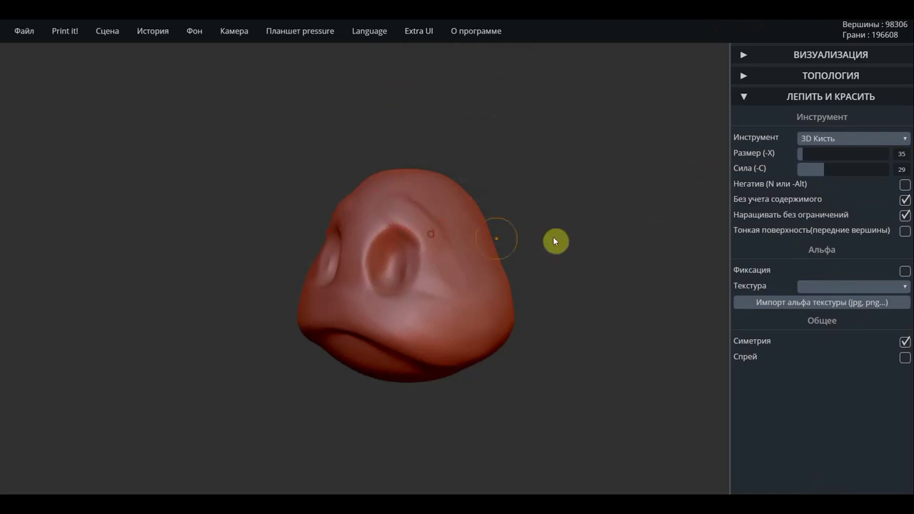
# Sculpt the upper lip and a rounded nose bridging the two hollows.
pyautogui.moveTo(555, 241)
pyautogui.mouseDown()
pyautogui.moveTo(655, 240)
pyautogui.moveTo(564, 254)
pyautogui.moveTo(577, 244)
pyautogui.mouseUp()
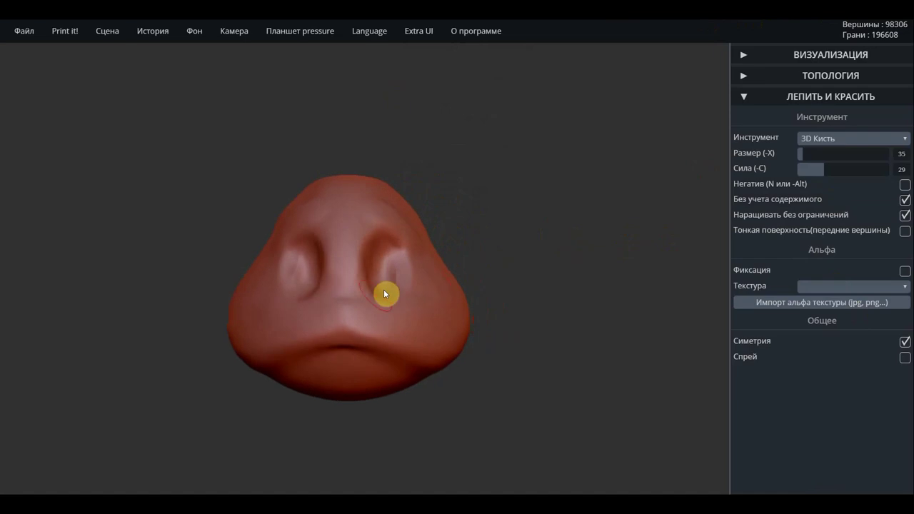
pyautogui.scroll(-2, 463, 342)
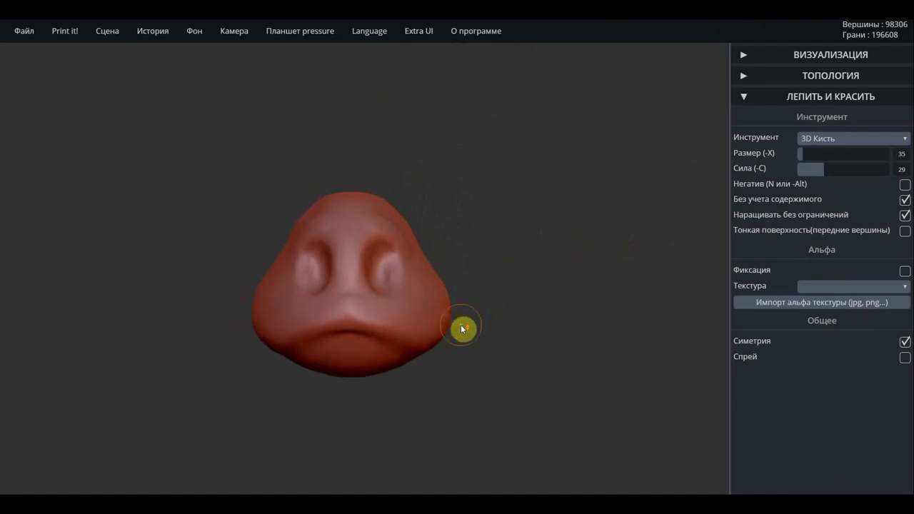
pyautogui.scroll(-2, 470, 333)
pyautogui.moveTo(465, 270); pyautogui.dragTo(408, 318)
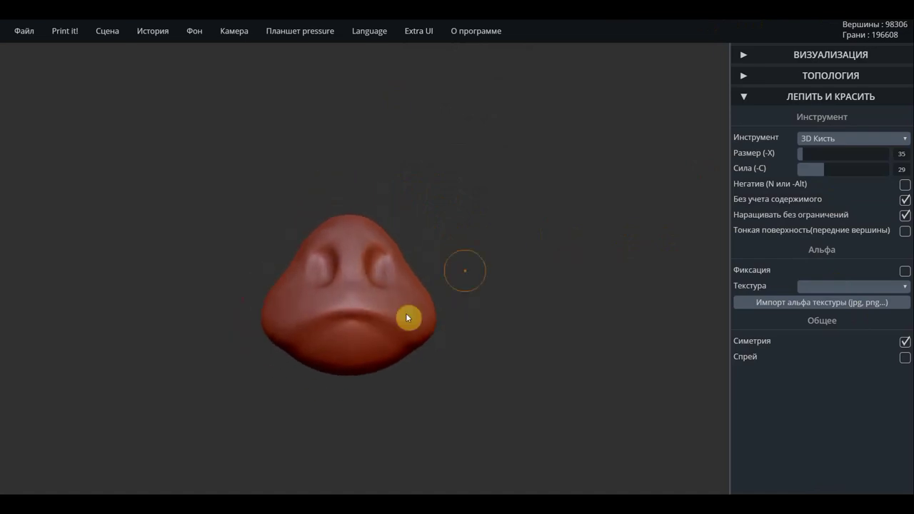
pyautogui.moveTo(353, 307)
pyautogui.mouseDown()
pyautogui.moveTo(337, 320)
pyautogui.moveTo(347, 333)
pyautogui.moveTo(329, 317)
pyautogui.moveTo(348, 310)
pyautogui.moveTo(333, 331)
pyautogui.moveTo(343, 329)
pyautogui.moveTo(343, 346)
pyautogui.mouseUp()
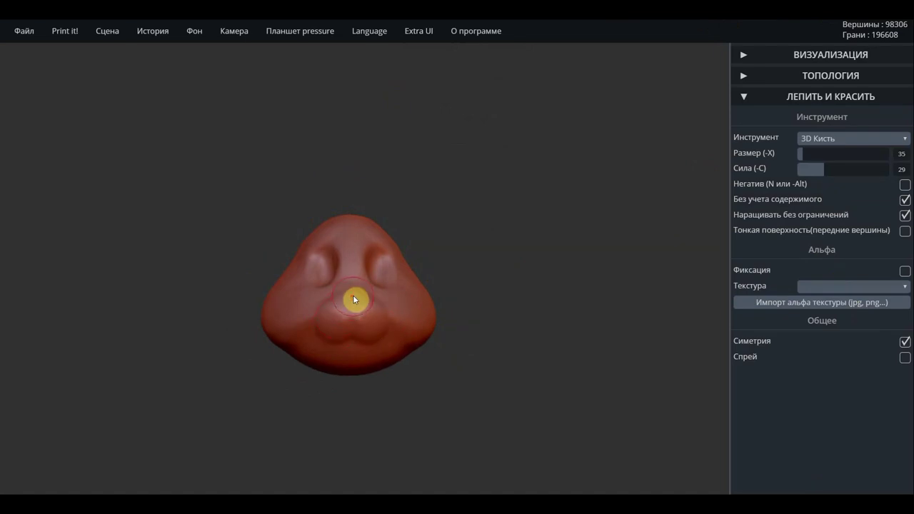
pyautogui.moveTo(354, 299); pyautogui.dragTo(350, 304)
pyautogui.click(361, 349)
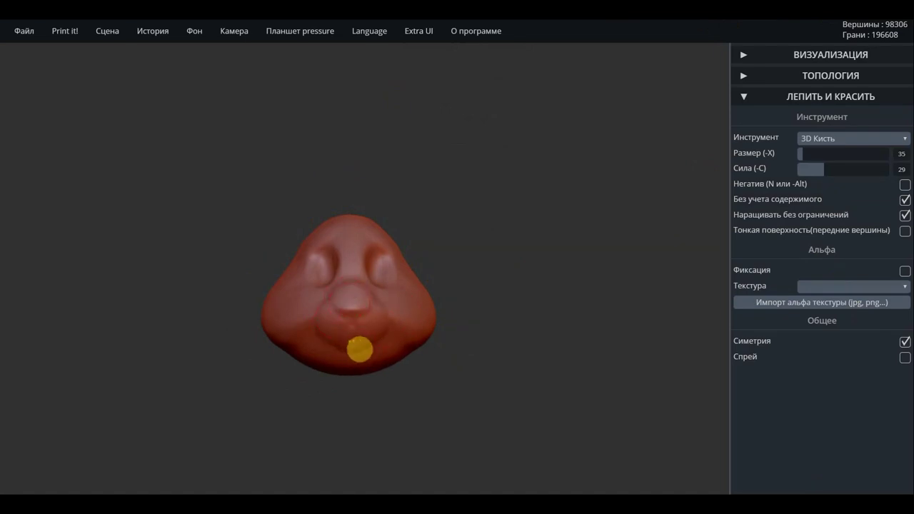
pyautogui.moveTo(453, 361); pyautogui.dragTo(566, 375)
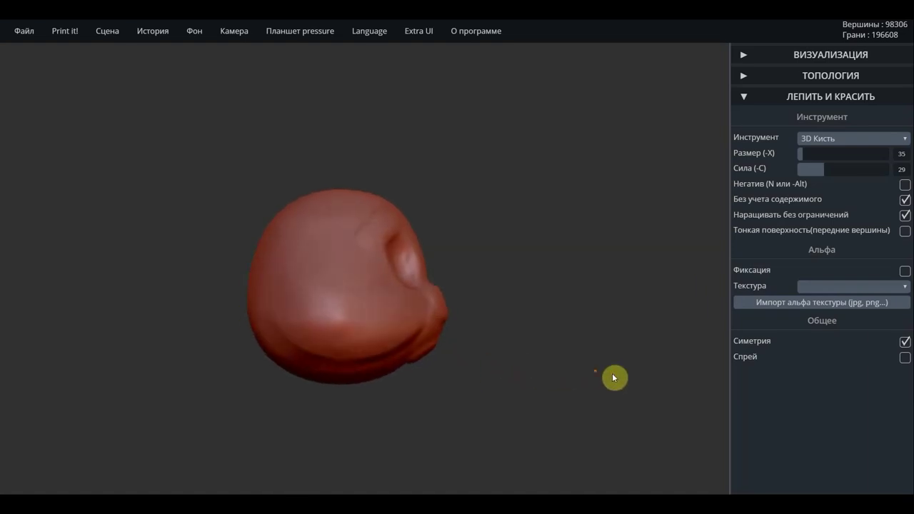
pyautogui.moveTo(567, 375)
pyautogui.mouseDown()
pyautogui.moveTo(448, 253)
pyautogui.moveTo(465, 247)
pyautogui.mouseUp()
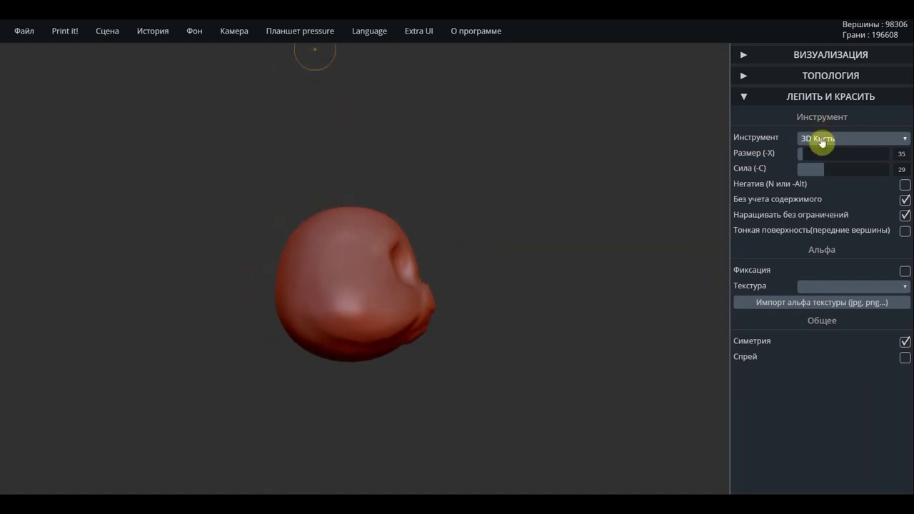
pyautogui.click(822, 138)
# With 3D Тянучка, pull the front into a snout bump and drag the chin down and forward.
pyautogui.click(828, 227)
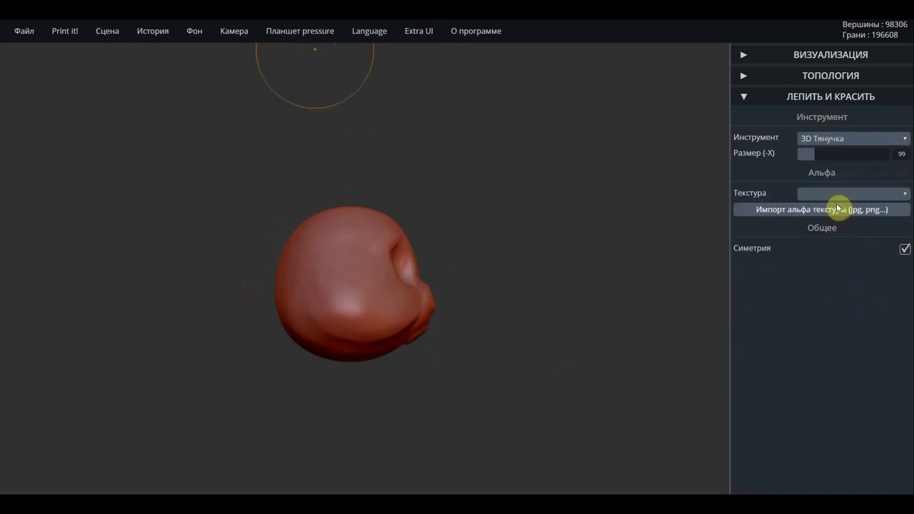
pyautogui.moveTo(423, 294); pyautogui.dragTo(449, 315)
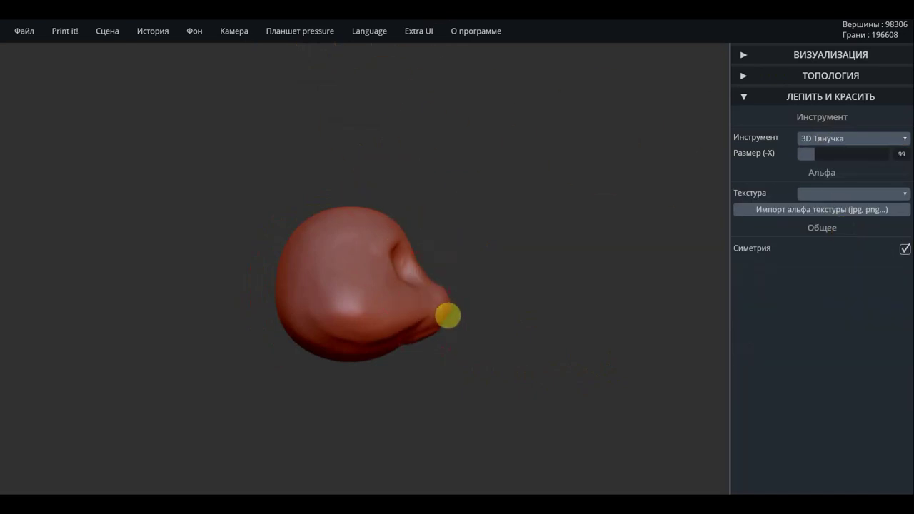
pyautogui.scroll(2, 464, 303)
pyautogui.scroll(2, 479, 309)
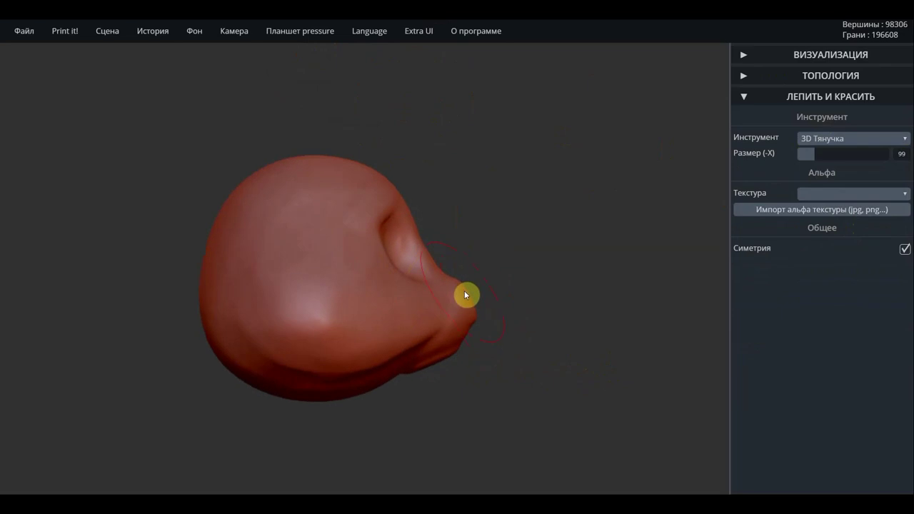
pyautogui.moveTo(465, 295); pyautogui.dragTo(475, 276)
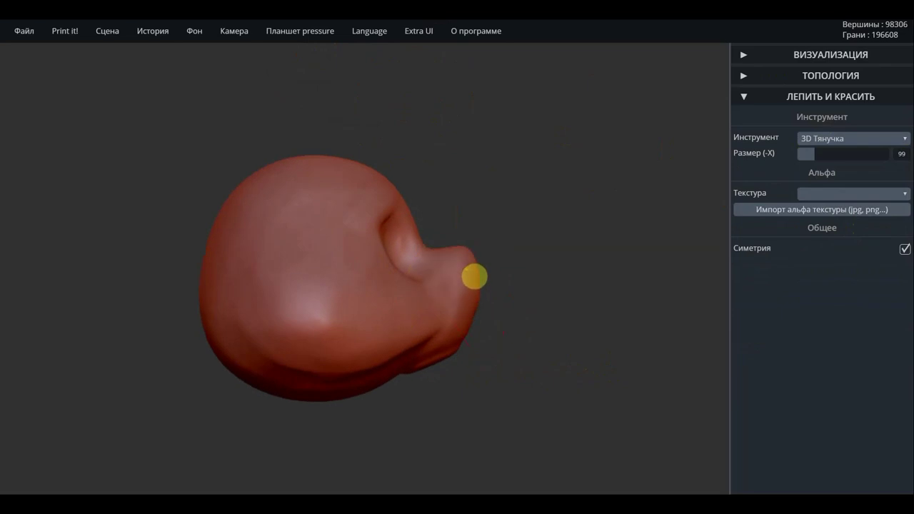
pyautogui.click(458, 338)
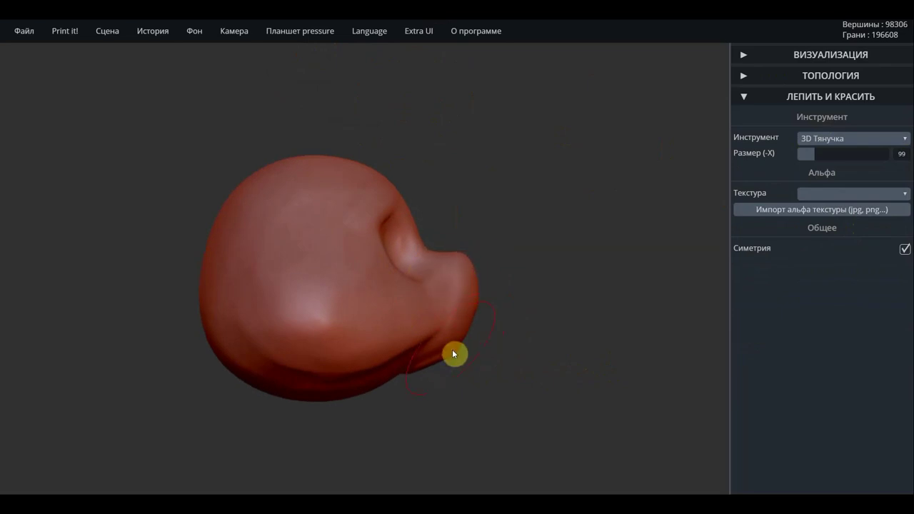
pyautogui.moveTo(453, 354)
pyautogui.mouseDown()
pyautogui.moveTo(467, 370)
pyautogui.moveTo(457, 368)
pyautogui.mouseUp()
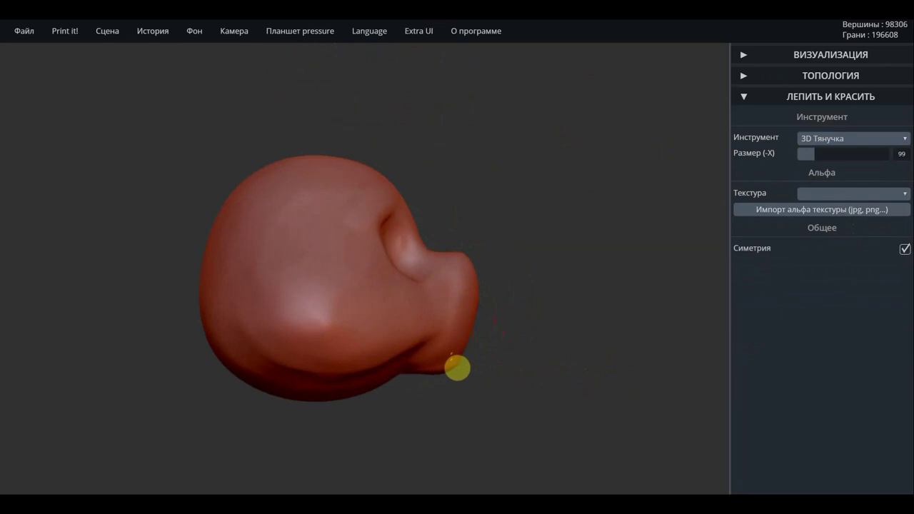
pyautogui.moveTo(418, 343); pyautogui.dragTo(423, 328)
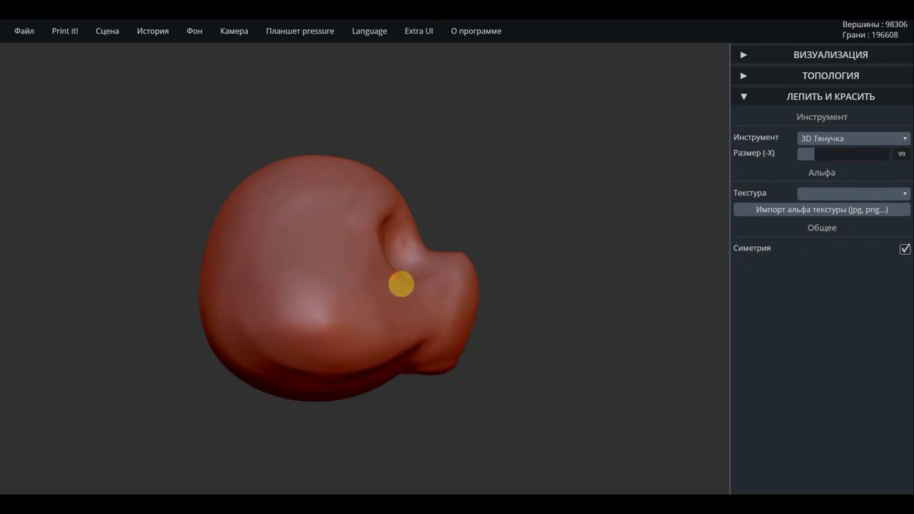
pyautogui.moveTo(400, 285)
pyautogui.mouseDown()
pyautogui.moveTo(377, 214)
pyautogui.moveTo(386, 208)
pyautogui.moveTo(412, 250)
pyautogui.moveTo(416, 236)
pyautogui.moveTo(452, 264)
pyautogui.mouseUp()
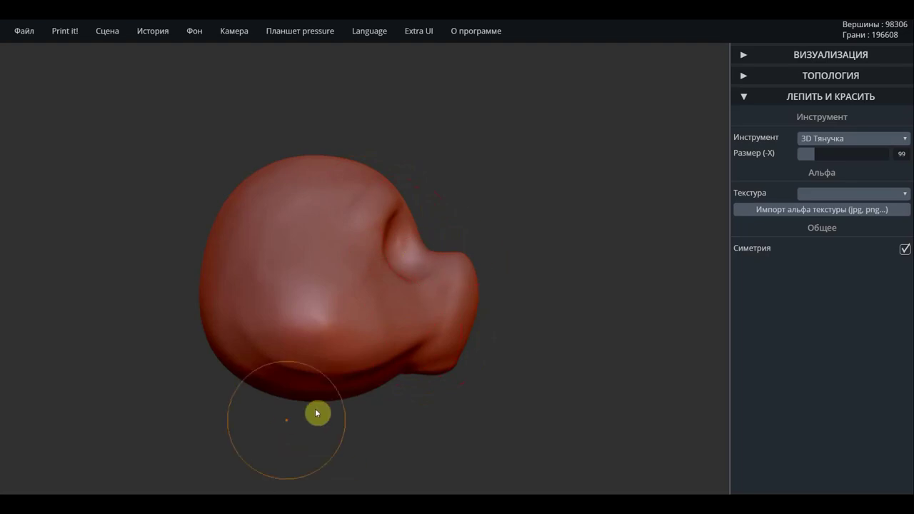
# Pull out the head's left side and crown, then turn the head so the bump sits on top.
pyautogui.moveTo(207, 322); pyautogui.dragTo(384, 375)
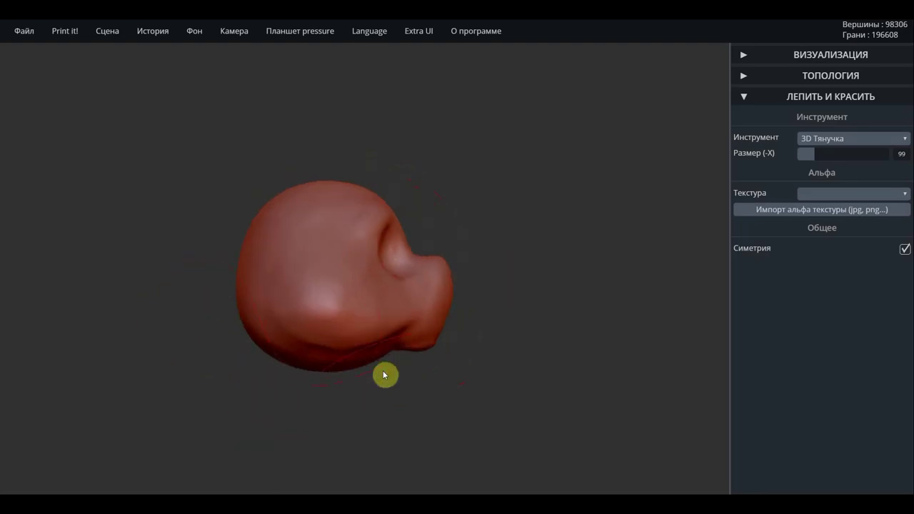
pyautogui.moveTo(241, 283); pyautogui.dragTo(255, 287)
pyautogui.moveTo(255, 220); pyautogui.dragTo(269, 227)
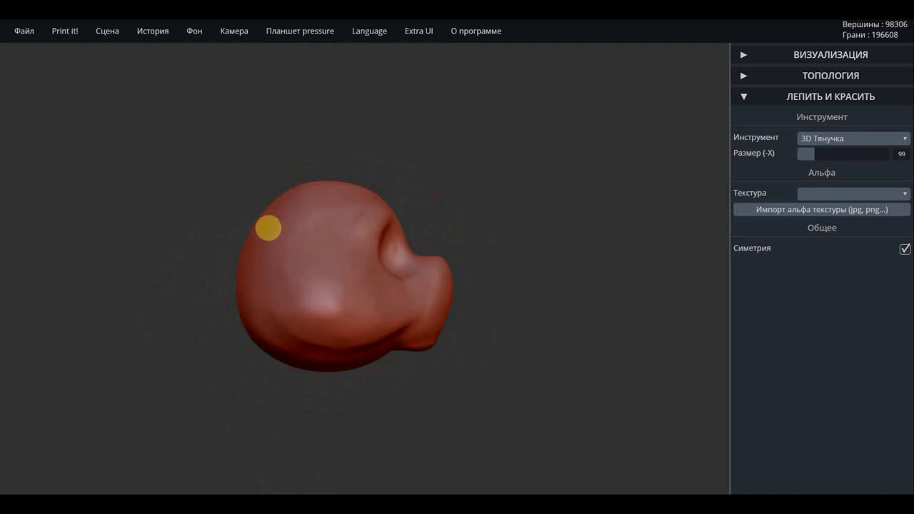
pyautogui.moveTo(445, 378)
pyautogui.mouseDown()
pyautogui.moveTo(355, 326)
pyautogui.moveTo(321, 271)
pyautogui.moveTo(257, 314)
pyautogui.mouseUp()
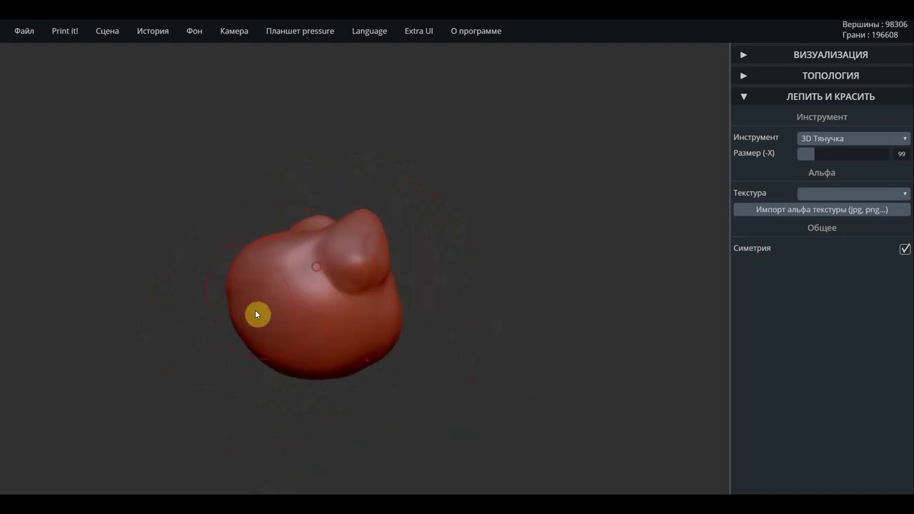
pyautogui.click(820, 138)
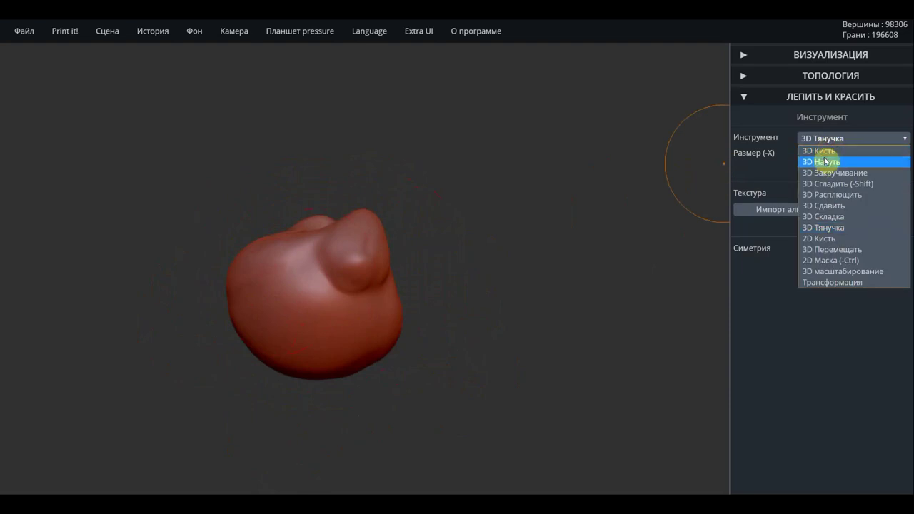
# With 3D Надуть, undo a stray bulge, then at size 64 inflate a round bulge below the mouth.
pyautogui.click(821, 161)
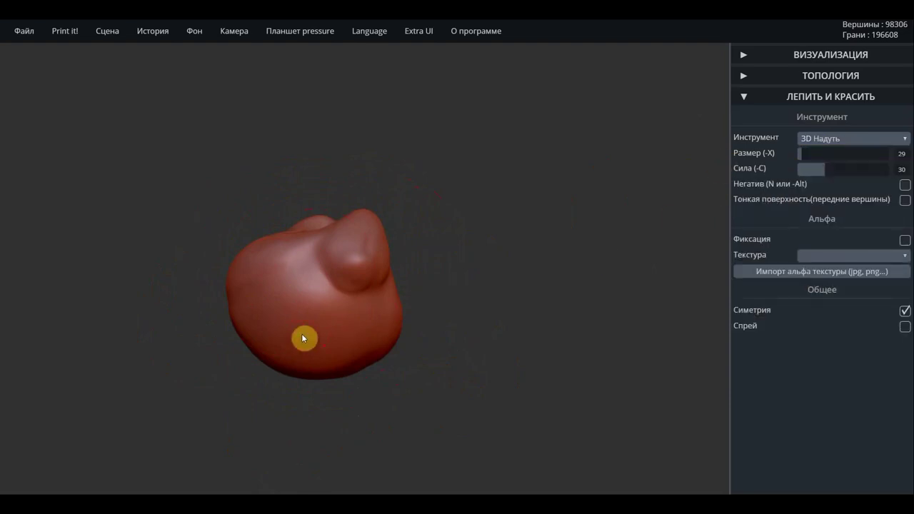
pyautogui.moveTo(303, 339)
pyautogui.mouseDown()
pyautogui.moveTo(306, 360)
pyautogui.moveTo(315, 336)
pyautogui.moveTo(307, 363)
pyautogui.moveTo(321, 348)
pyautogui.mouseUp()
pyautogui.moveTo(504, 310); pyautogui.dragTo(519, 276)
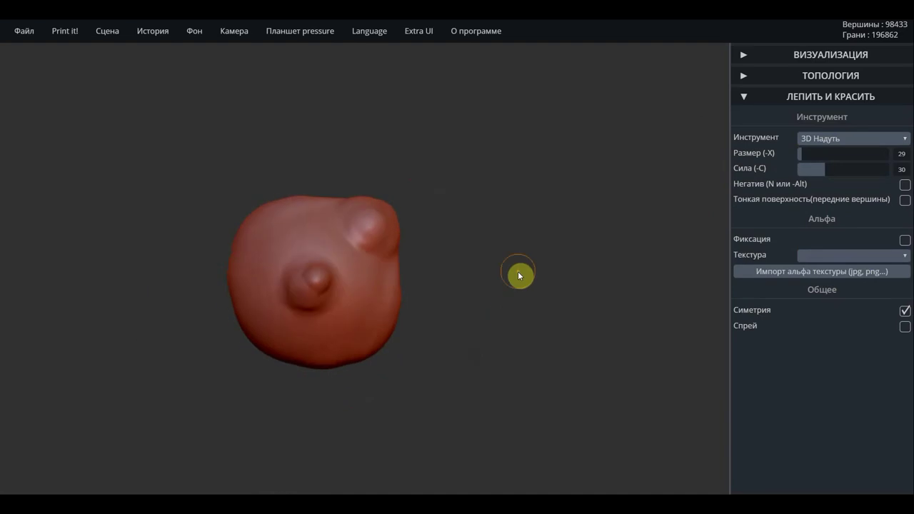
pyautogui.hotkey('ctrl', 'z')
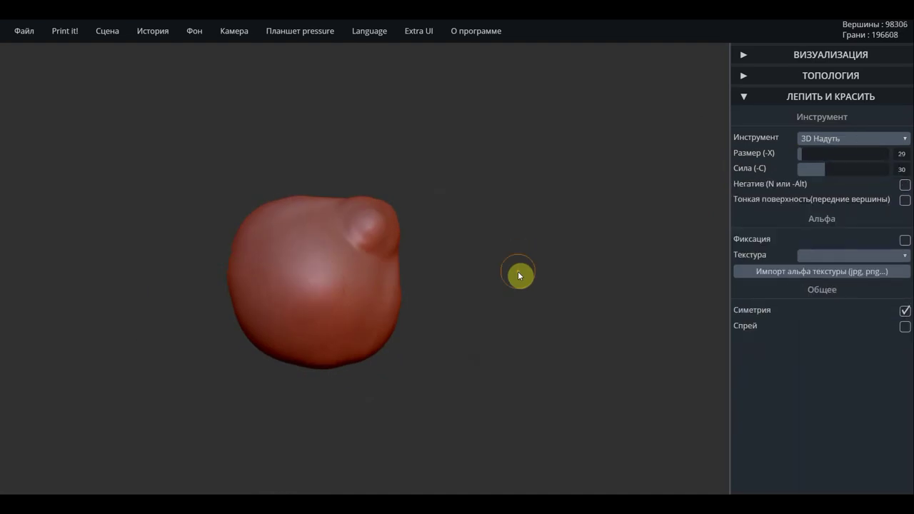
pyautogui.moveTo(804, 153); pyautogui.dragTo(808, 153)
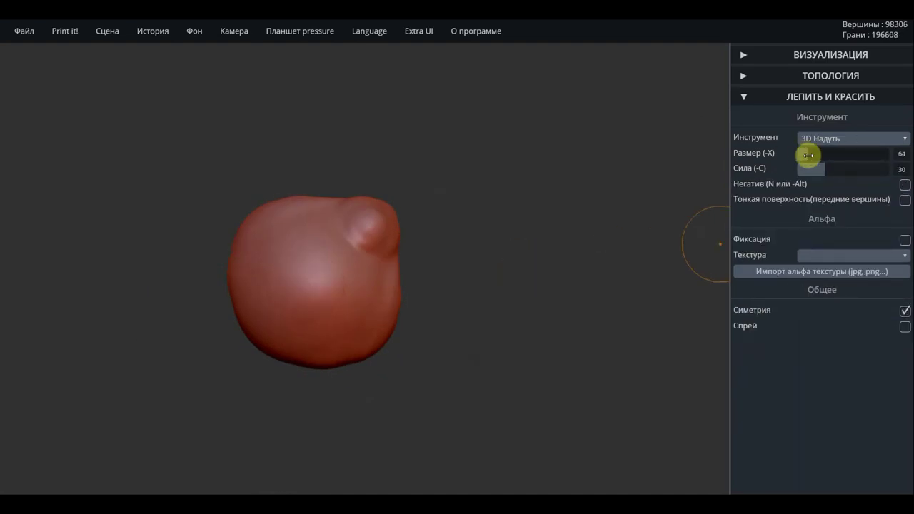
pyautogui.moveTo(303, 299)
pyautogui.mouseDown()
pyautogui.moveTo(307, 312)
pyautogui.moveTo(321, 292)
pyautogui.moveTo(297, 317)
pyautogui.moveTo(331, 310)
pyautogui.moveTo(307, 286)
pyautogui.moveTo(316, 283)
pyautogui.moveTo(326, 322)
pyautogui.moveTo(295, 318)
pyautogui.mouseUp()
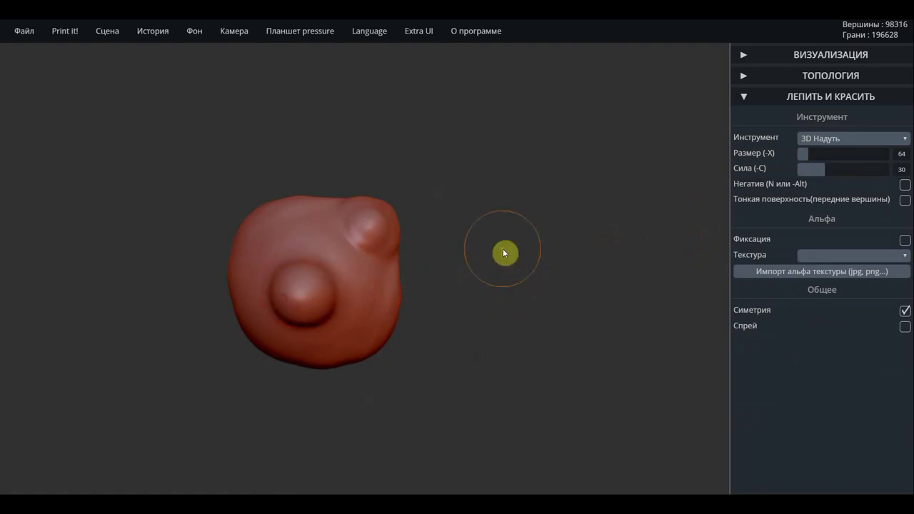
pyautogui.moveTo(503, 250)
pyautogui.mouseDown()
pyautogui.moveTo(488, 389)
pyautogui.moveTo(434, 399)
pyautogui.moveTo(454, 375)
pyautogui.moveTo(486, 361)
pyautogui.mouseUp()
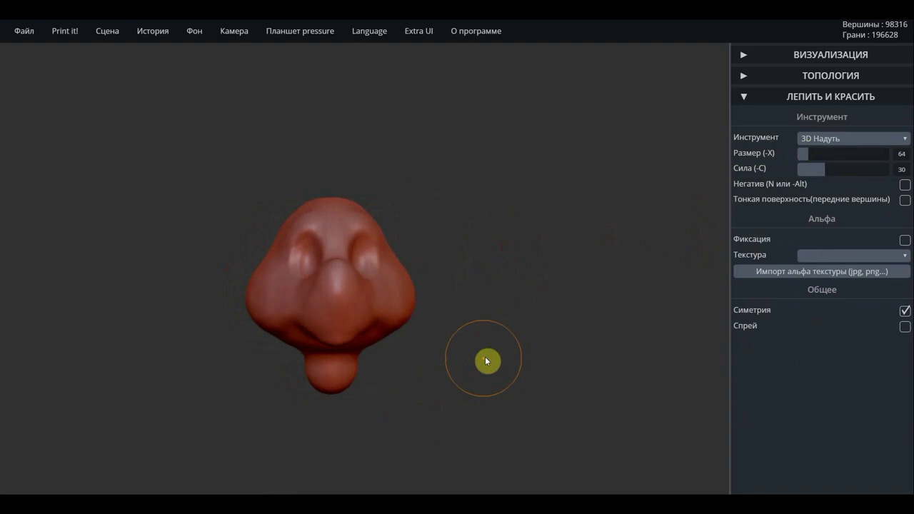
pyautogui.click(853, 147)
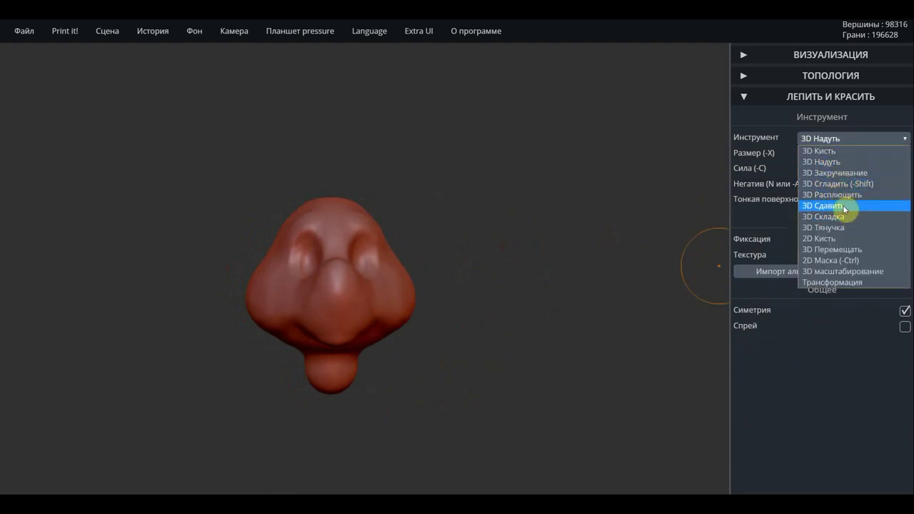
# Select 3D Тянучка and pull the lip area into shape.
pyautogui.click(814, 228)
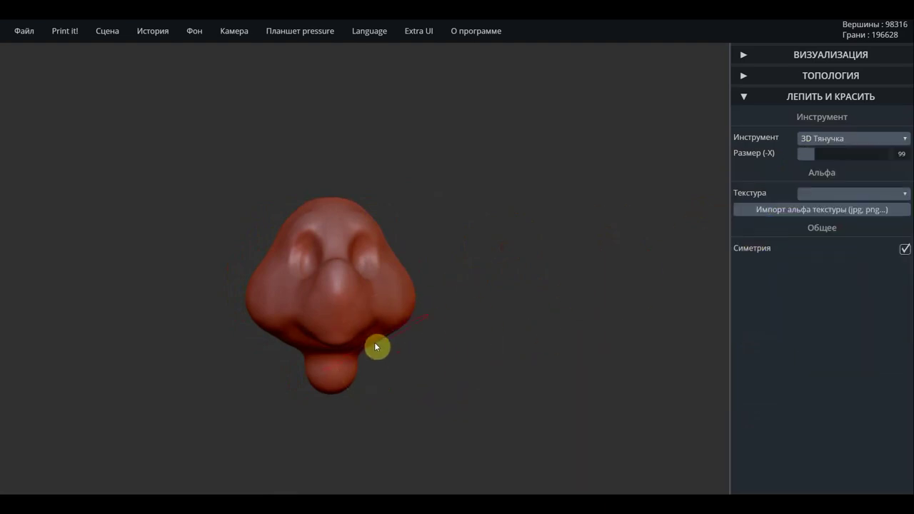
pyautogui.moveTo(366, 343); pyautogui.dragTo(376, 342)
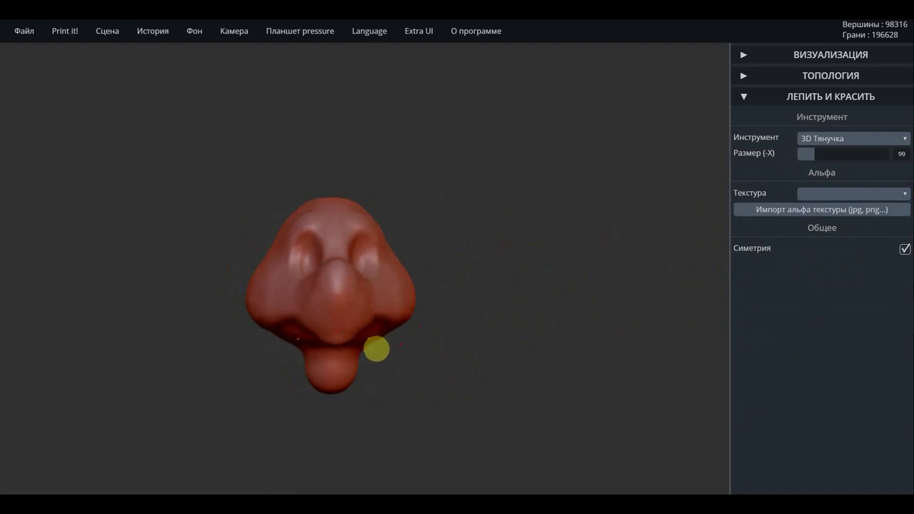
pyautogui.moveTo(435, 360)
pyautogui.mouseDown()
pyautogui.moveTo(302, 357)
pyautogui.moveTo(437, 348)
pyautogui.mouseUp()
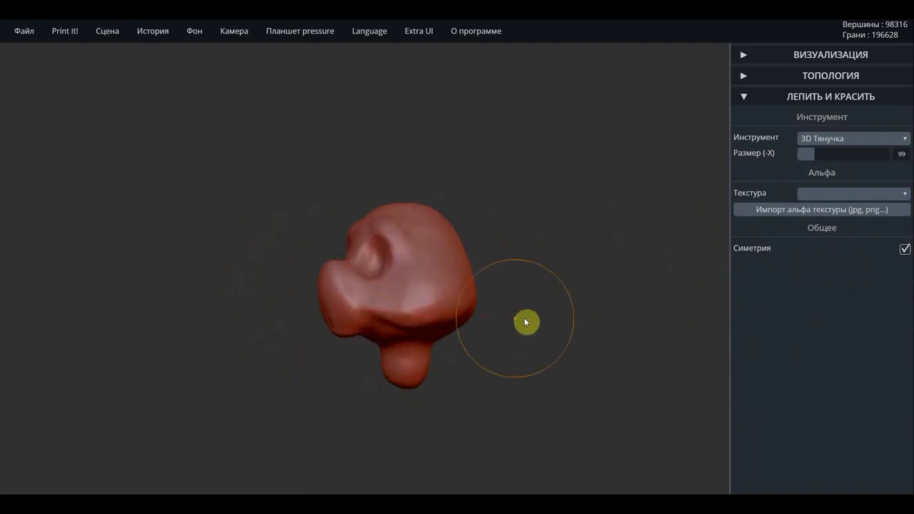
pyautogui.moveTo(531, 321)
pyautogui.mouseDown()
pyautogui.moveTo(465, 318)
pyautogui.moveTo(545, 320)
pyautogui.mouseUp()
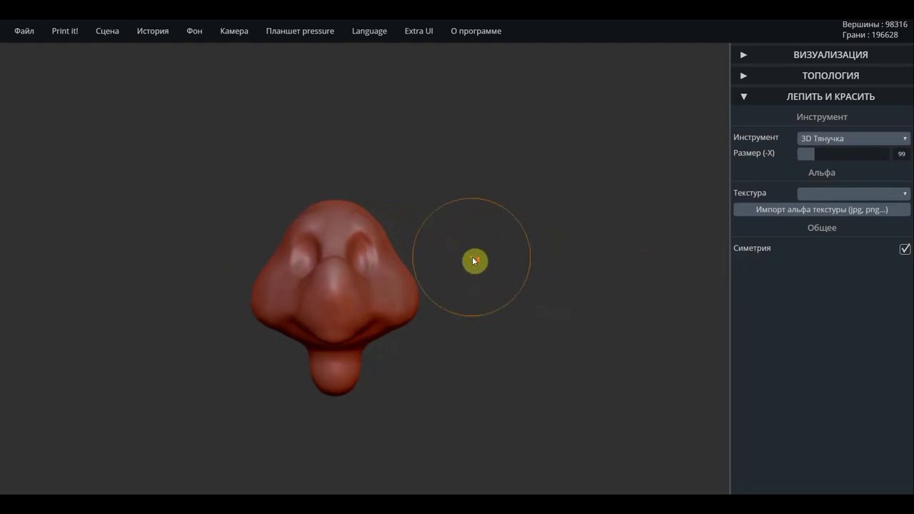
# Raise matching bulges over both brows, viewing the face from above.
pyautogui.press('shift')
pyautogui.moveTo(521, 257); pyautogui.dragTo(565, 306)
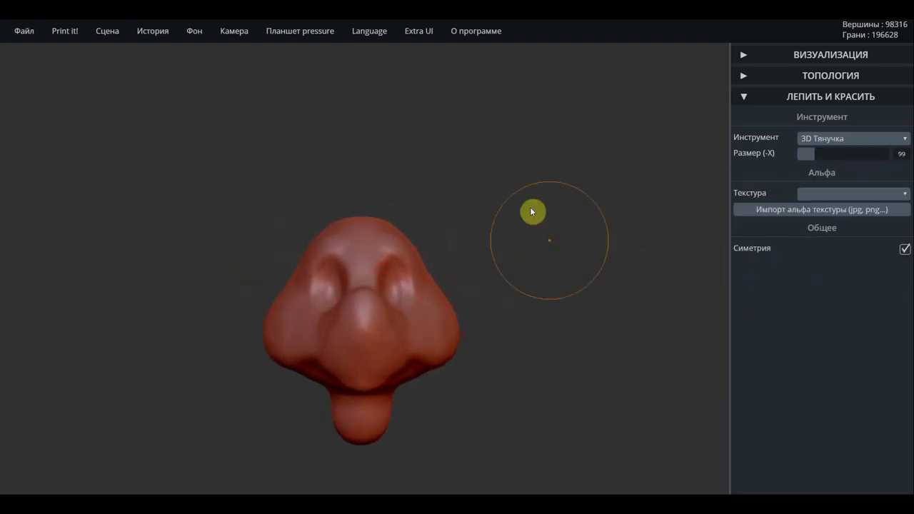
pyautogui.moveTo(562, 219)
pyautogui.mouseDown()
pyautogui.moveTo(558, 331)
pyautogui.moveTo(418, 217)
pyautogui.mouseUp()
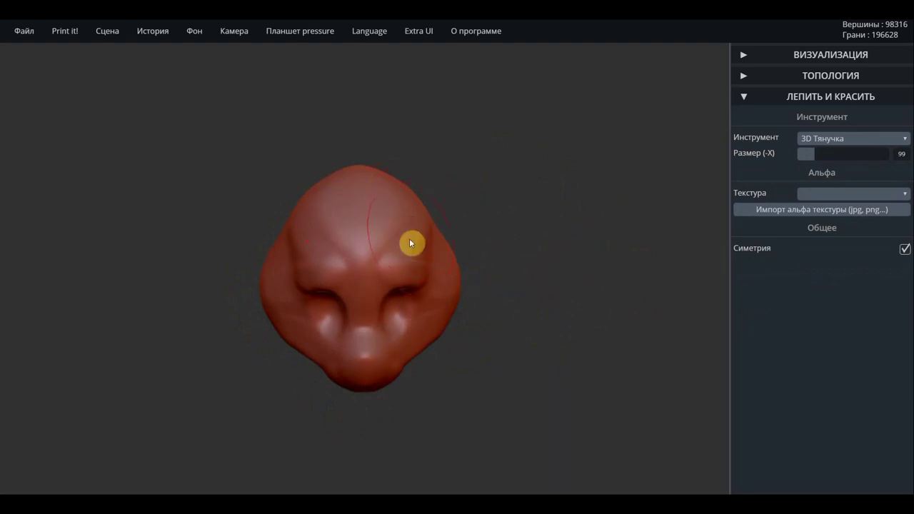
pyautogui.moveTo(418, 264); pyautogui.dragTo(420, 264)
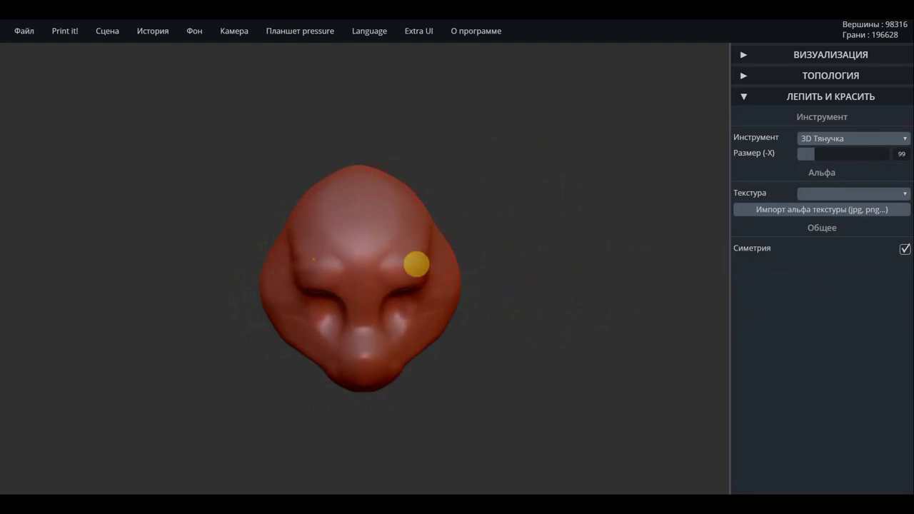
pyautogui.moveTo(508, 231); pyautogui.dragTo(508, 169)
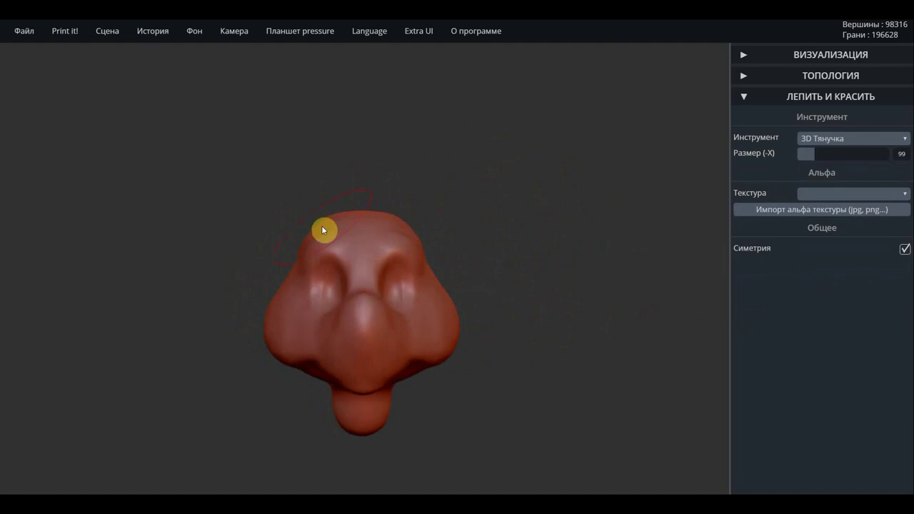
pyautogui.keyDown('shift'); pyautogui.moveTo(321, 225); pyautogui.dragTo(430, 208); pyautogui.keyUp('shift')
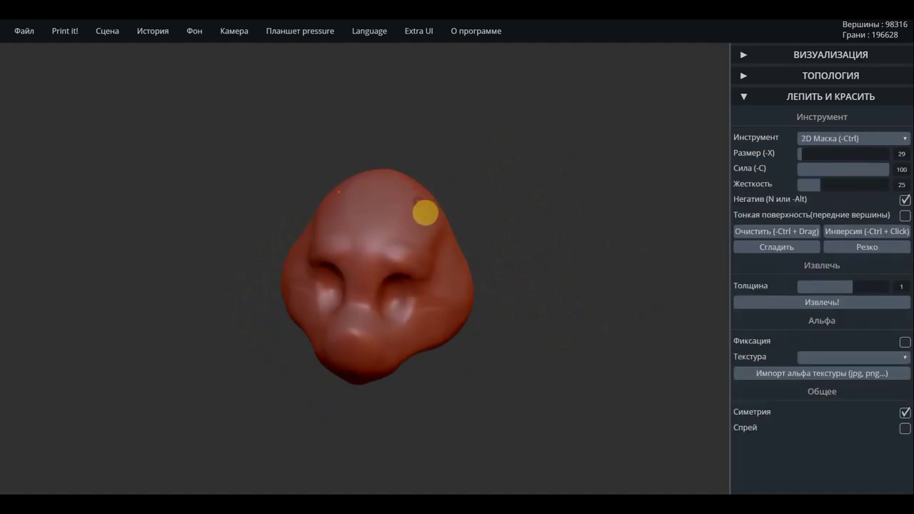
# Paint two round 2D Маска spots on top of the head, then invert the mask so only they stay free.
pyautogui.keyDown('ctrl'); pyautogui.click(420, 203); pyautogui.keyUp('ctrl')
pyautogui.moveTo(427, 209)
pyautogui.mouseDown()
pyautogui.moveTo(443, 214)
pyautogui.moveTo(422, 204)
pyautogui.moveTo(433, 216)
pyautogui.mouseUp()
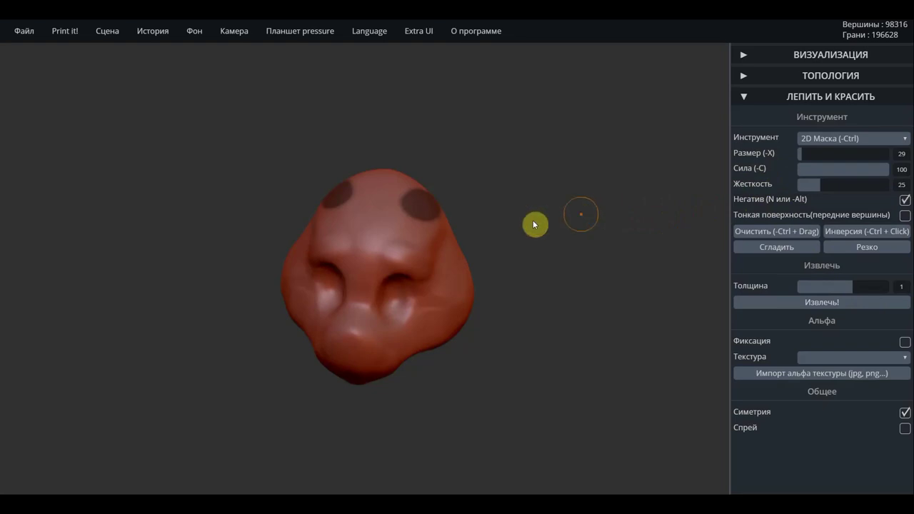
pyautogui.press('n')
pyautogui.press('n')
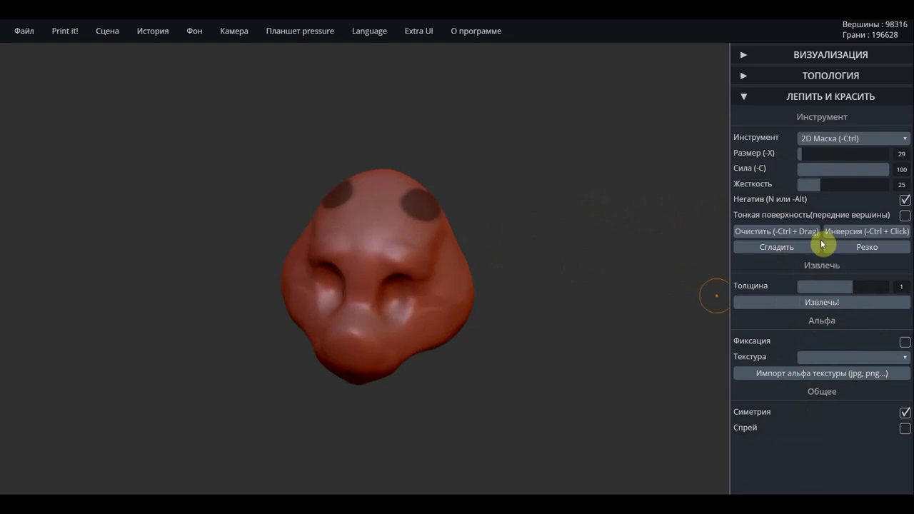
pyautogui.click(849, 236)
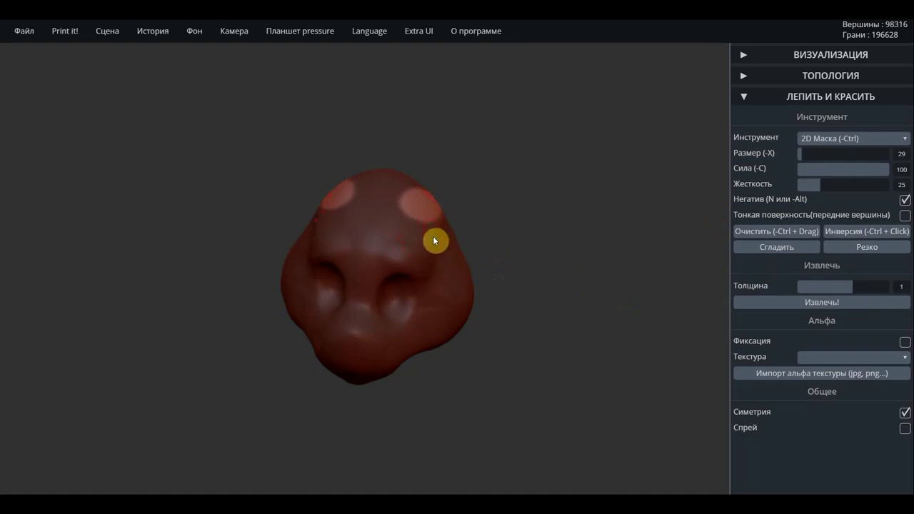
pyautogui.press('shift')
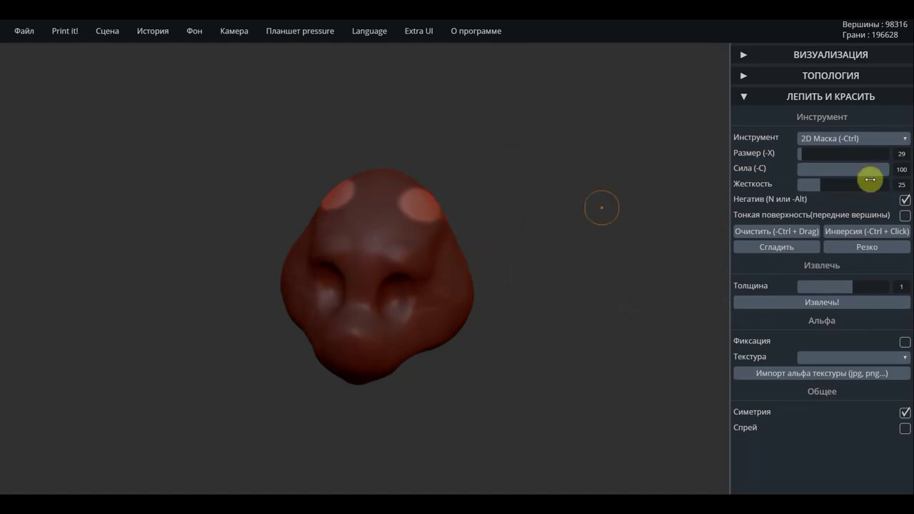
# Inflate the two unmasked spots into round bumps with 3D Надуть.
pyautogui.click(839, 140)
pyautogui.click(824, 164)
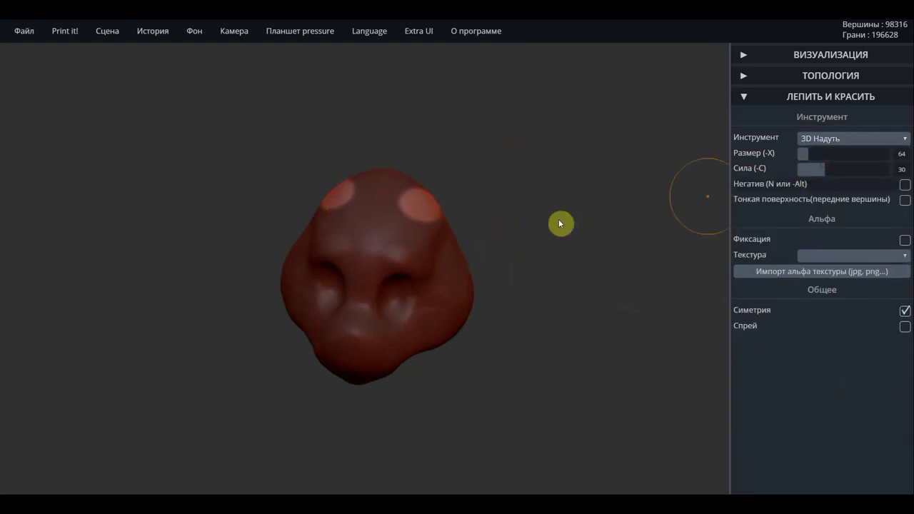
pyautogui.moveTo(432, 213)
pyautogui.mouseDown()
pyautogui.moveTo(426, 204)
pyautogui.moveTo(439, 207)
pyautogui.moveTo(421, 217)
pyautogui.moveTo(434, 207)
pyautogui.mouseUp()
pyautogui.moveTo(470, 245)
pyautogui.mouseDown()
pyautogui.moveTo(532, 222)
pyautogui.moveTo(536, 206)
pyautogui.mouseUp()
# Try pulling long ears from the bumps with 3D Тянучка, then undo those ear strokes.
pyautogui.click(836, 140)
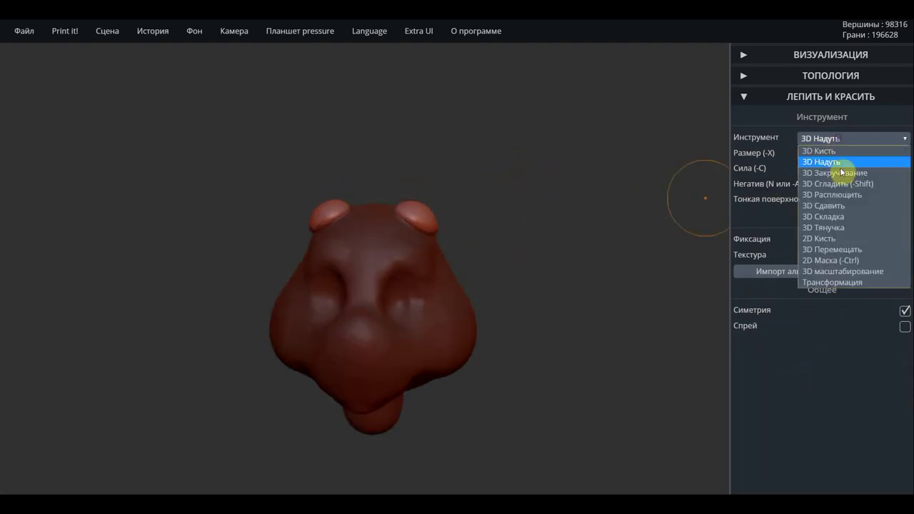
pyautogui.click(832, 229)
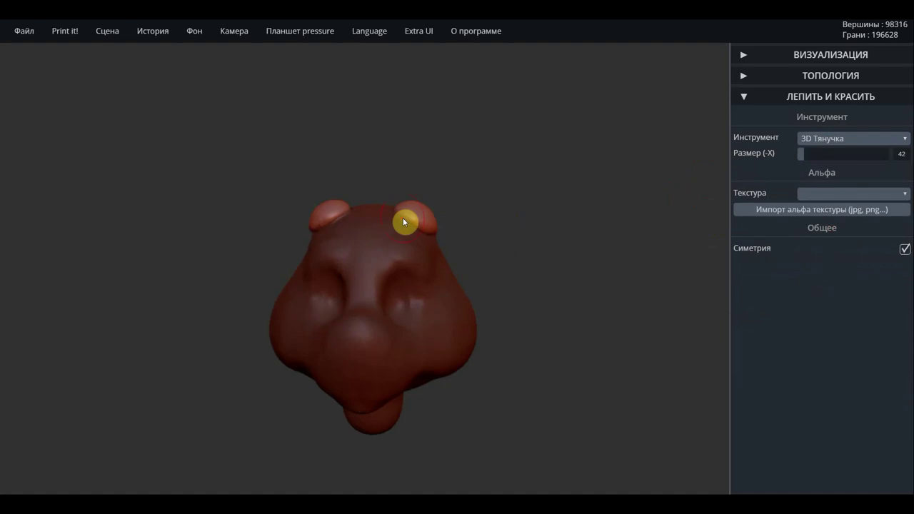
pyautogui.scroll(-3, 422, 214)
pyautogui.scroll(-2, 407, 232)
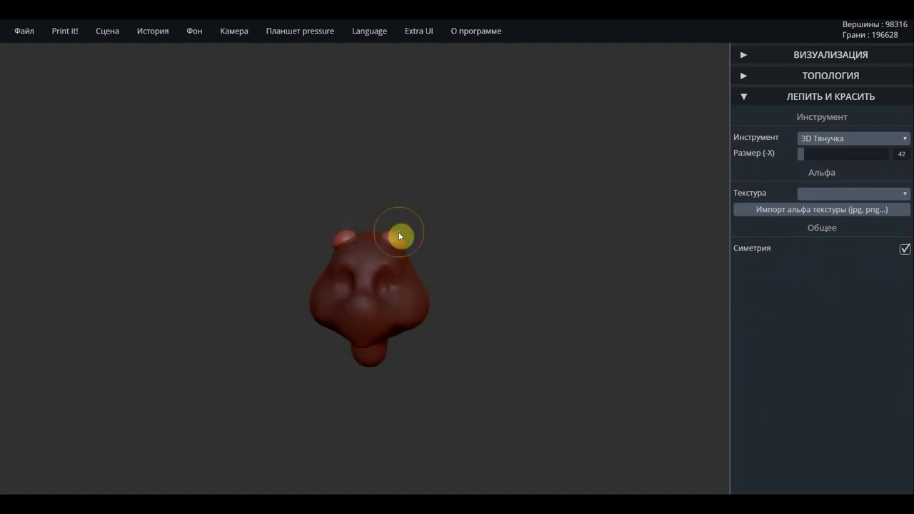
pyautogui.moveTo(399, 235); pyautogui.dragTo(432, 174)
pyautogui.moveTo(414, 222)
pyautogui.mouseDown()
pyautogui.moveTo(427, 227)
pyautogui.moveTo(414, 195)
pyautogui.moveTo(430, 199)
pyautogui.moveTo(420, 175)
pyautogui.moveTo(434, 170)
pyautogui.mouseUp()
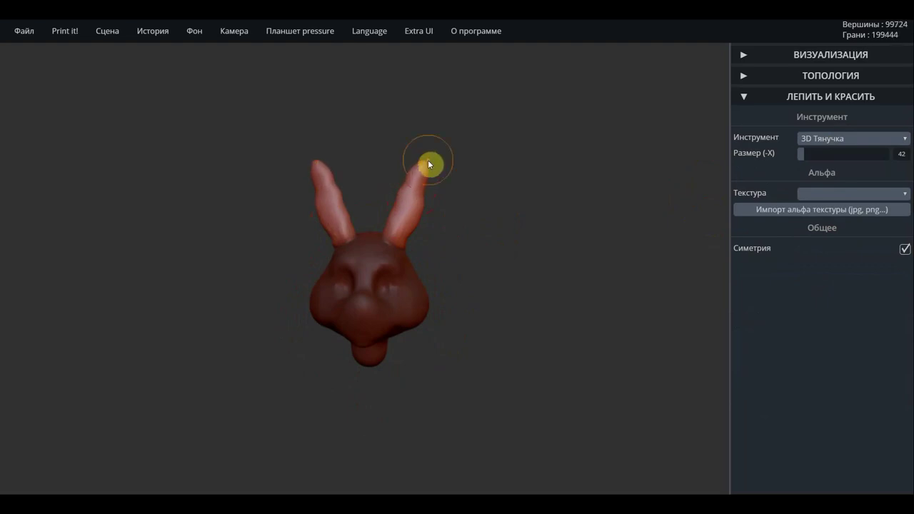
pyautogui.hotkey('ctrl', 'z')
pyautogui.hotkey('ctrl', 'z')
pyautogui.hotkey('ctrl', 'z')
pyautogui.hotkey('ctrl', 'z')
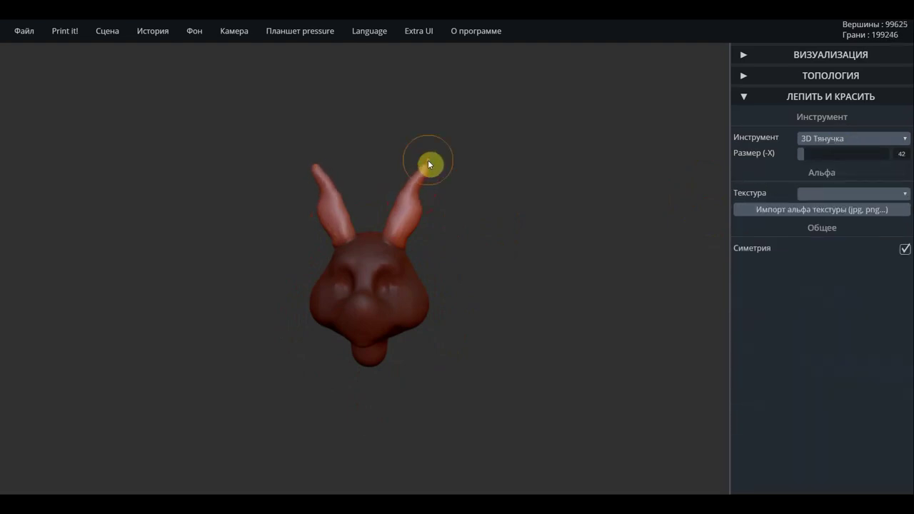
pyautogui.hotkey('ctrl', 'z')
pyautogui.hotkey('ctrl', 'z')
pyautogui.hotkey('ctrl', 'z')
pyautogui.hotkey('ctrl', 'z')
pyautogui.hotkey('ctrl', 'z')
pyautogui.hotkey('ctrl', 'z')
pyautogui.hotkey('ctrl', 'z')
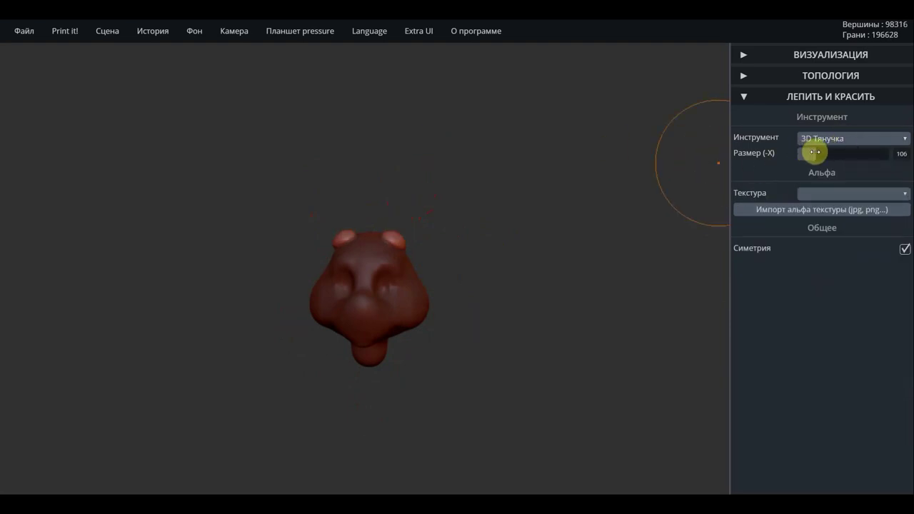
# Enlarge the 3D Тянучка brush and pull both ears wider from the top of the head.
pyautogui.moveTo(803, 151); pyautogui.dragTo(829, 139)
pyautogui.moveTo(401, 232)
pyautogui.mouseDown()
pyautogui.moveTo(395, 237)
pyautogui.moveTo(409, 164)
pyautogui.mouseUp()
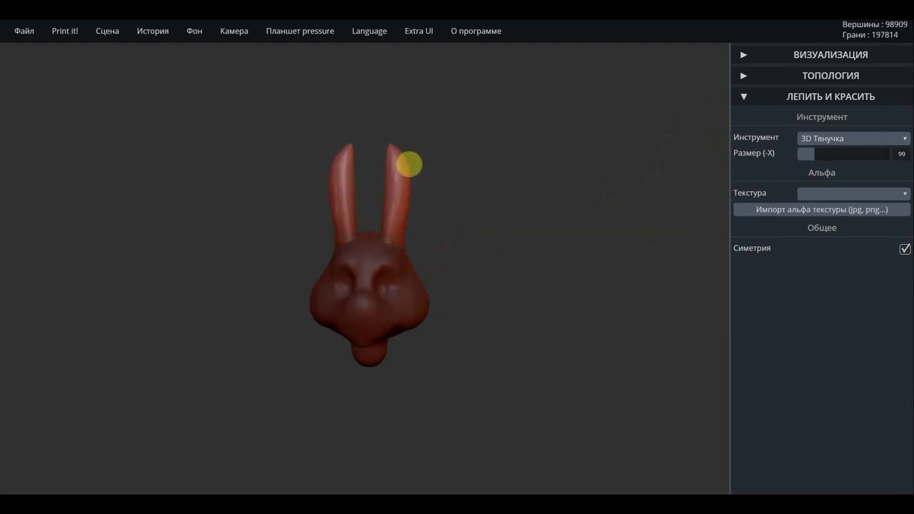
pyautogui.scroll(2, 407, 190)
pyautogui.scroll(3, 404, 204)
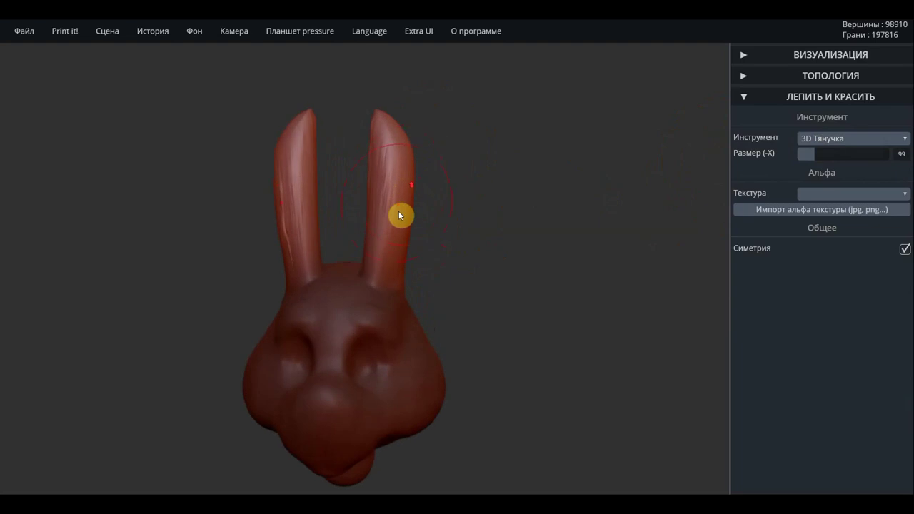
pyautogui.moveTo(415, 223); pyautogui.dragTo(429, 224)
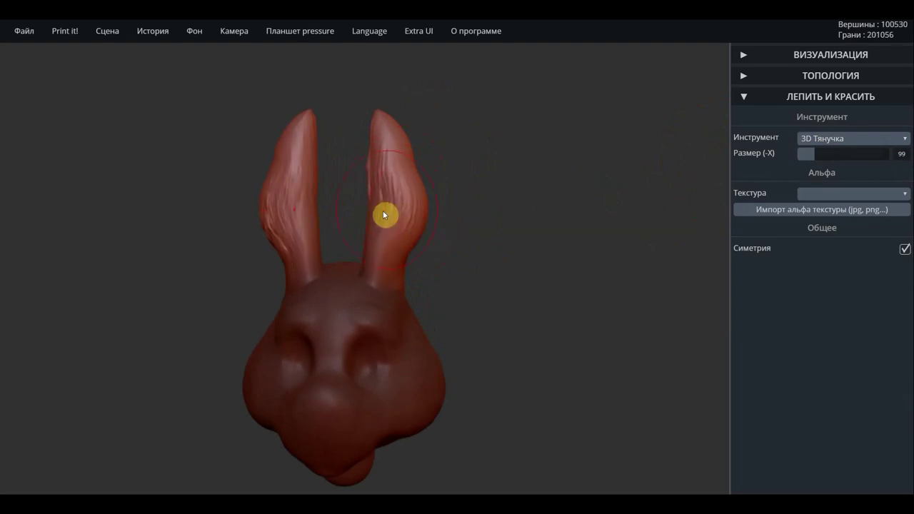
# Smooth the wrinkled surfaces of both ears, then view the head from the side.
pyautogui.moveTo(378, 194)
pyautogui.keyDown('shift'); pyautogui.mouseDown()
pyautogui.moveTo(381, 174)
pyautogui.moveTo(375, 204)
pyautogui.mouseUp(); pyautogui.keyUp('shift')
pyautogui.moveTo(305, 247)
pyautogui.mouseDown()
pyautogui.moveTo(264, 188)
pyautogui.moveTo(281, 187)
pyautogui.moveTo(301, 278)
pyautogui.mouseUp()
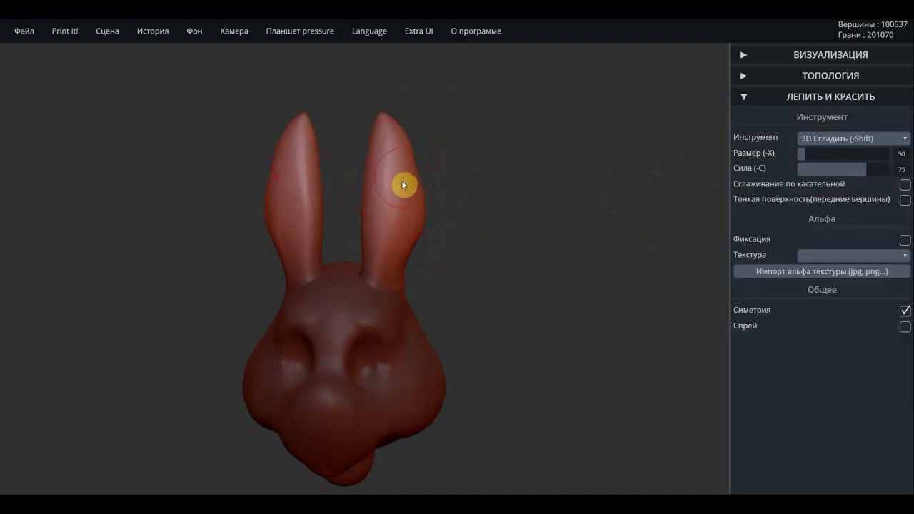
pyautogui.press('8')
pyautogui.moveTo(513, 258)
pyautogui.mouseDown()
pyautogui.moveTo(312, 255)
pyautogui.moveTo(407, 259)
pyautogui.mouseUp()
# Flatten the right ear's inner face with 3D Расплющить from the front and side.
pyautogui.press('shift')
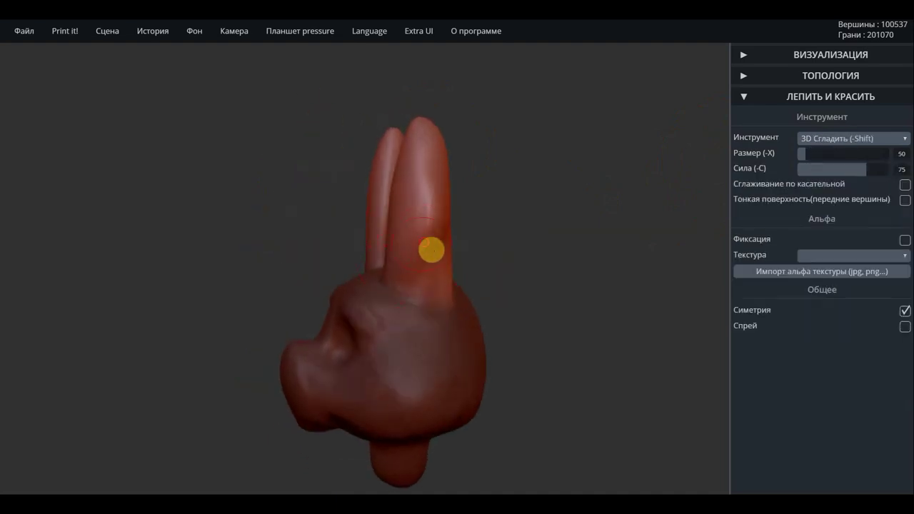
pyautogui.click(829, 139)
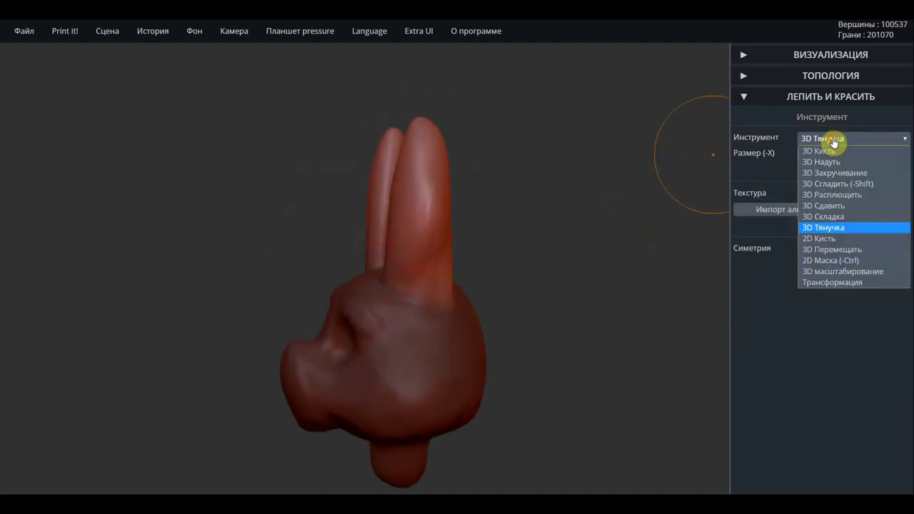
pyautogui.click(838, 201)
pyautogui.moveTo(538, 262)
pyautogui.mouseDown()
pyautogui.moveTo(578, 263)
pyautogui.moveTo(355, 235)
pyautogui.moveTo(556, 261)
pyautogui.moveTo(486, 239)
pyautogui.mouseUp()
pyautogui.moveTo(384, 188)
pyautogui.mouseDown()
pyautogui.moveTo(390, 243)
pyautogui.moveTo(382, 276)
pyautogui.moveTo(378, 167)
pyautogui.moveTo(387, 270)
pyautogui.mouseUp()
pyautogui.moveTo(437, 226); pyautogui.dragTo(204, 194)
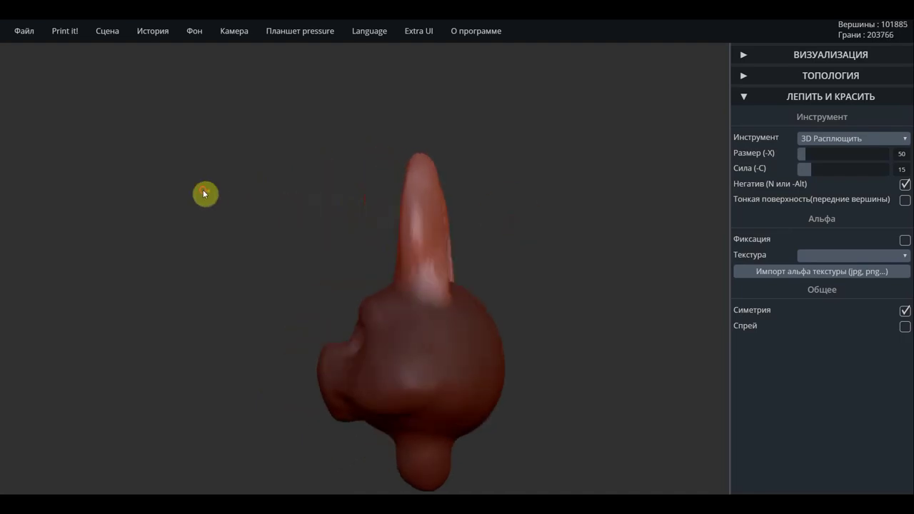
pyautogui.moveTo(423, 223); pyautogui.dragTo(422, 257)
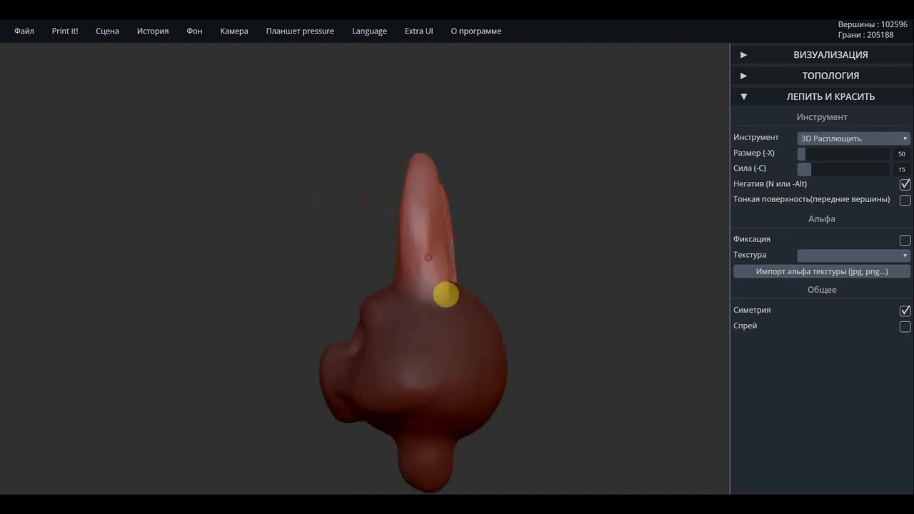
pyautogui.moveTo(479, 284); pyautogui.dragTo(437, 285)
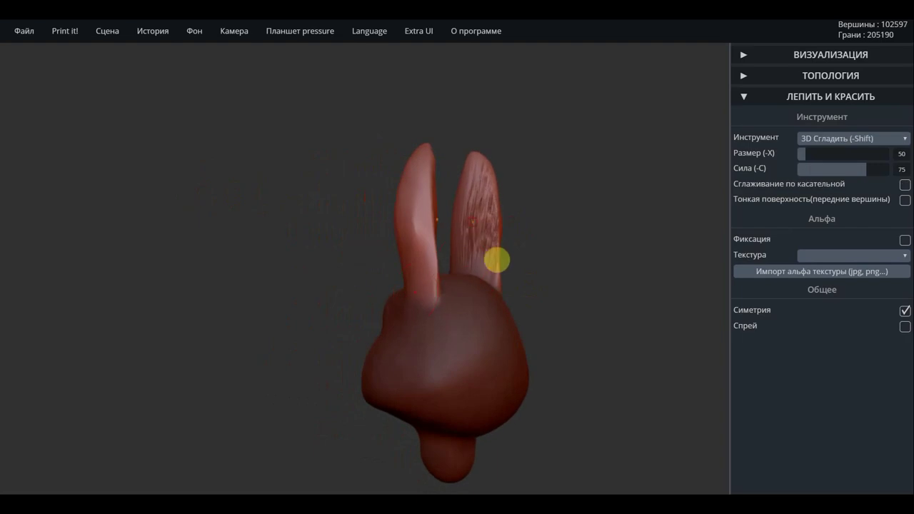
# Smooth the right ear, re-flatten both ears' inner faces, then smooth the left ear.
pyautogui.moveTo(496, 259)
pyautogui.keyDown('shift'); pyautogui.mouseDown()
pyautogui.moveTo(500, 226)
pyautogui.moveTo(485, 214)
pyautogui.mouseUp(); pyautogui.keyUp('shift')
pyautogui.moveTo(621, 227)
pyautogui.mouseDown()
pyautogui.moveTo(481, 224)
pyautogui.moveTo(496, 194)
pyautogui.moveTo(503, 250)
pyautogui.mouseUp()
pyautogui.moveTo(493, 188)
pyautogui.mouseDown()
pyautogui.moveTo(500, 294)
pyautogui.moveTo(500, 257)
pyautogui.moveTo(502, 276)
pyautogui.moveTo(440, 281)
pyautogui.moveTo(424, 247)
pyautogui.moveTo(452, 185)
pyautogui.moveTo(586, 210)
pyautogui.moveTo(437, 233)
pyautogui.moveTo(607, 231)
pyautogui.mouseUp()
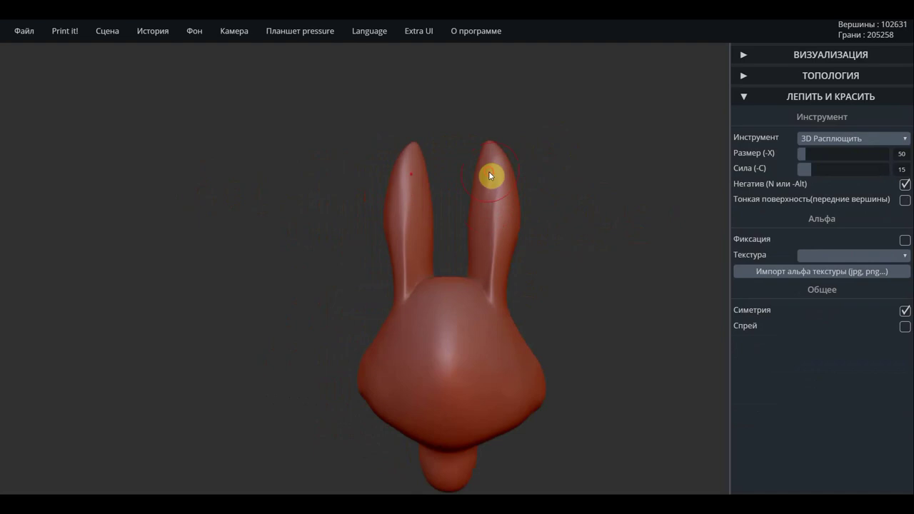
pyautogui.moveTo(490, 175)
pyautogui.mouseDown()
pyautogui.moveTo(505, 238)
pyautogui.moveTo(488, 224)
pyautogui.moveTo(503, 253)
pyautogui.moveTo(492, 255)
pyautogui.moveTo(490, 278)
pyautogui.moveTo(488, 266)
pyautogui.moveTo(493, 288)
pyautogui.moveTo(500, 179)
pyautogui.moveTo(490, 185)
pyautogui.moveTo(509, 246)
pyautogui.mouseUp()
pyautogui.moveTo(585, 269)
pyautogui.mouseDown()
pyautogui.moveTo(274, 265)
pyautogui.moveTo(155, 274)
pyautogui.mouseUp()
pyautogui.moveTo(316, 224)
pyautogui.keyDown('shift'); pyautogui.mouseDown()
pyautogui.moveTo(316, 283)
pyautogui.moveTo(302, 253)
pyautogui.moveTo(370, 165)
pyautogui.mouseUp(); pyautogui.keyUp('shift')
pyautogui.moveTo(534, 208)
pyautogui.mouseDown()
pyautogui.moveTo(441, 201)
pyautogui.moveTo(426, 211)
pyautogui.moveTo(447, 208)
pyautogui.mouseUp()
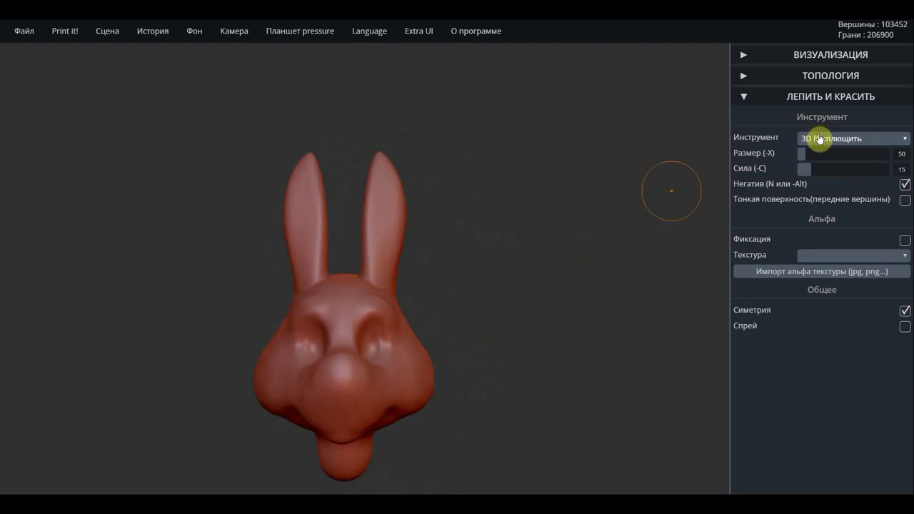
pyautogui.click(835, 138)
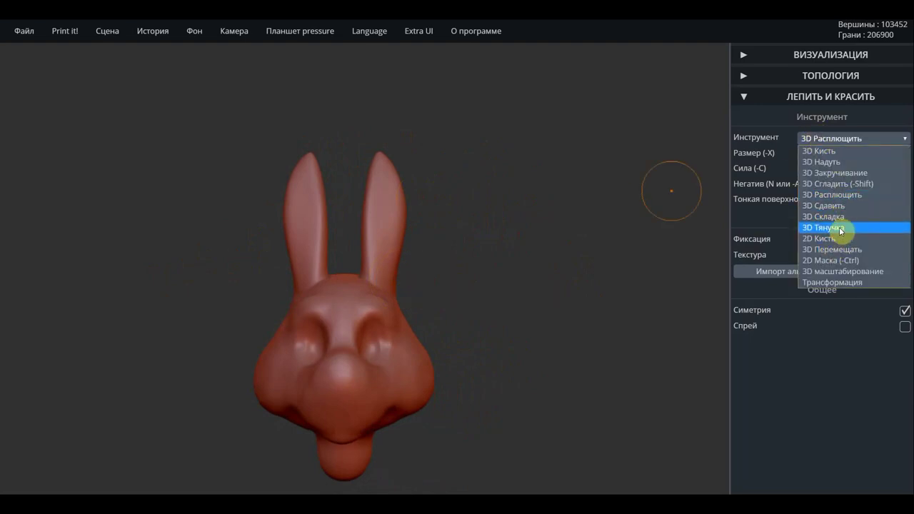
# Fill out the ear bases with 3D Тянучка at sizes 45 and 96, undoing one bad pull.
pyautogui.click(828, 227)
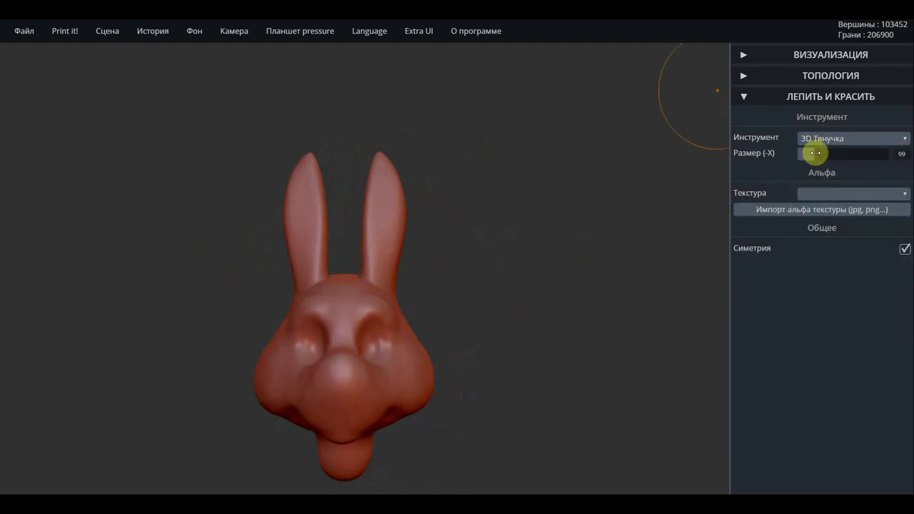
pyautogui.moveTo(809, 153); pyautogui.dragTo(802, 152)
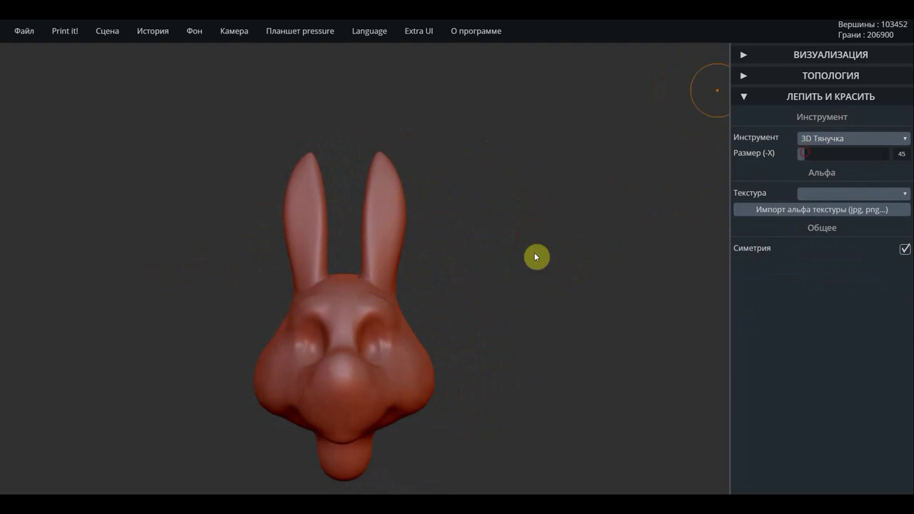
pyautogui.moveTo(362, 272)
pyautogui.mouseDown()
pyautogui.moveTo(398, 285)
pyautogui.moveTo(351, 290)
pyautogui.moveTo(375, 281)
pyautogui.mouseUp()
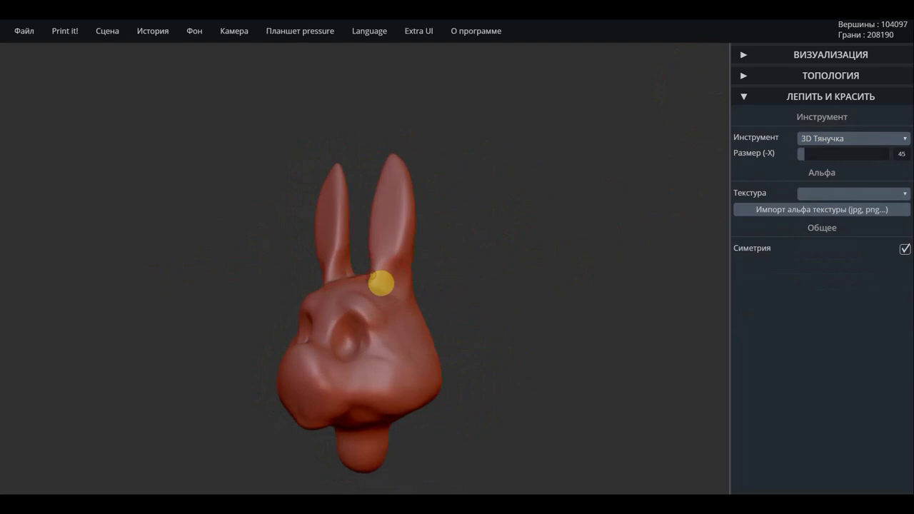
pyautogui.moveTo(386, 284)
pyautogui.mouseDown(button='right')
pyautogui.moveTo(427, 274)
pyautogui.moveTo(434, 284)
pyautogui.moveTo(536, 281)
pyautogui.moveTo(434, 271)
pyautogui.moveTo(431, 287)
pyautogui.mouseUp(button='right')
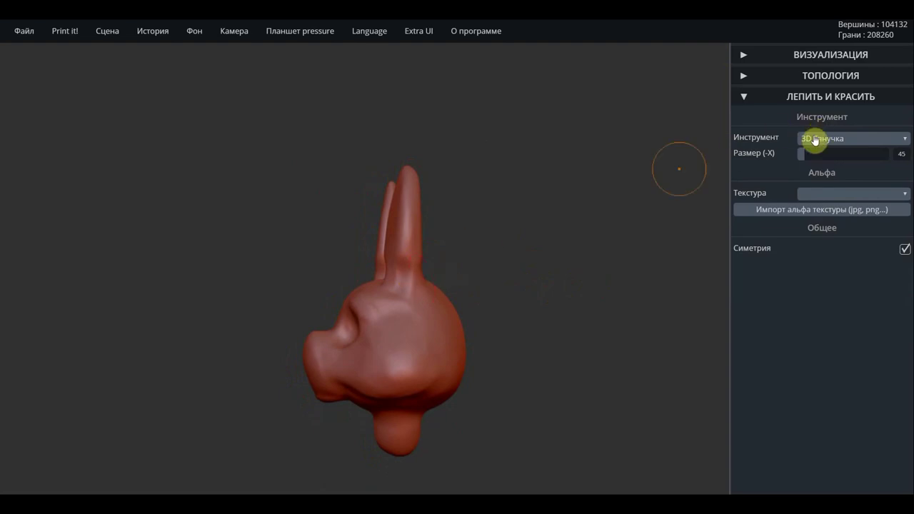
pyautogui.moveTo(800, 153); pyautogui.dragTo(815, 155)
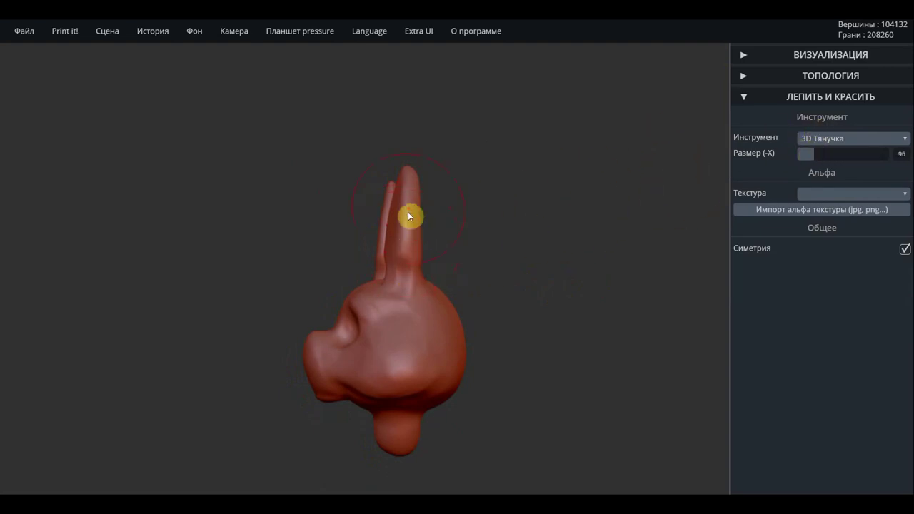
pyautogui.moveTo(399, 262); pyautogui.dragTo(422, 213)
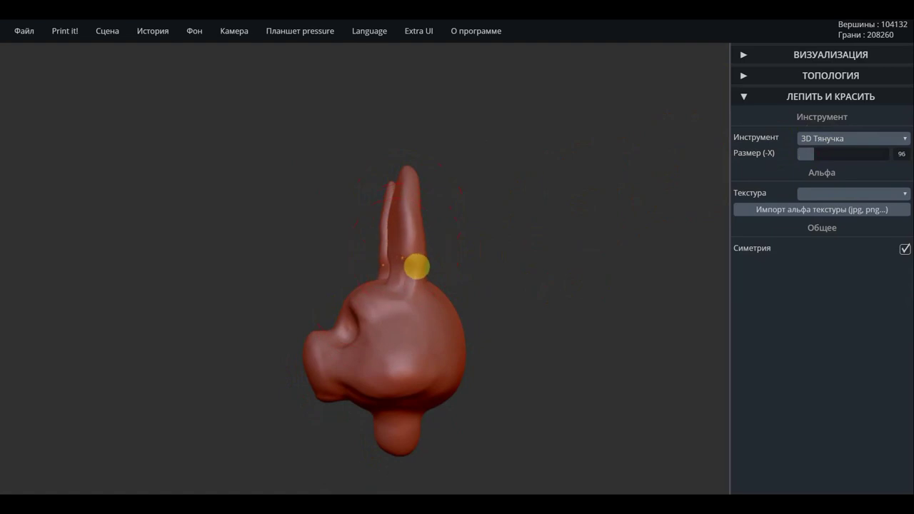
pyautogui.hotkey('ctrl', 'z')
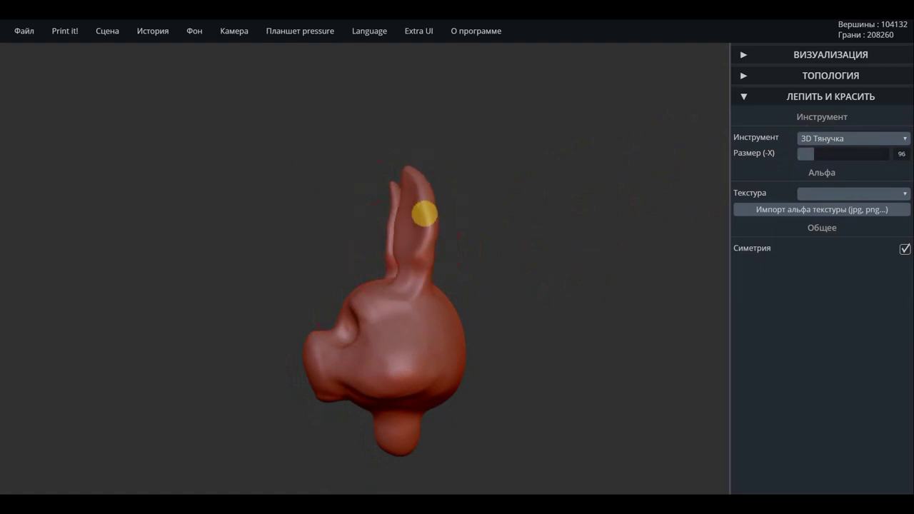
pyautogui.moveTo(406, 295)
pyautogui.mouseDown()
pyautogui.moveTo(408, 180)
pyautogui.moveTo(428, 167)
pyautogui.mouseUp()
pyautogui.moveTo(448, 228); pyautogui.dragTo(459, 304)
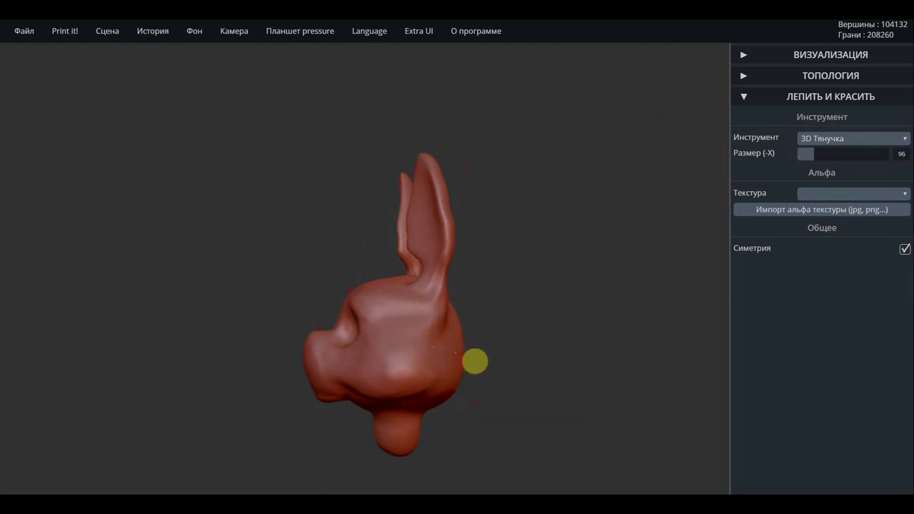
# At brush size 67, bulge the ears outward, lengthen their tips and widen their edges.
pyautogui.moveTo(507, 349)
pyautogui.mouseDown()
pyautogui.moveTo(478, 349)
pyautogui.moveTo(418, 322)
pyautogui.moveTo(250, 320)
pyautogui.moveTo(699, 311)
pyautogui.moveTo(579, 291)
pyautogui.moveTo(616, 291)
pyautogui.mouseUp()
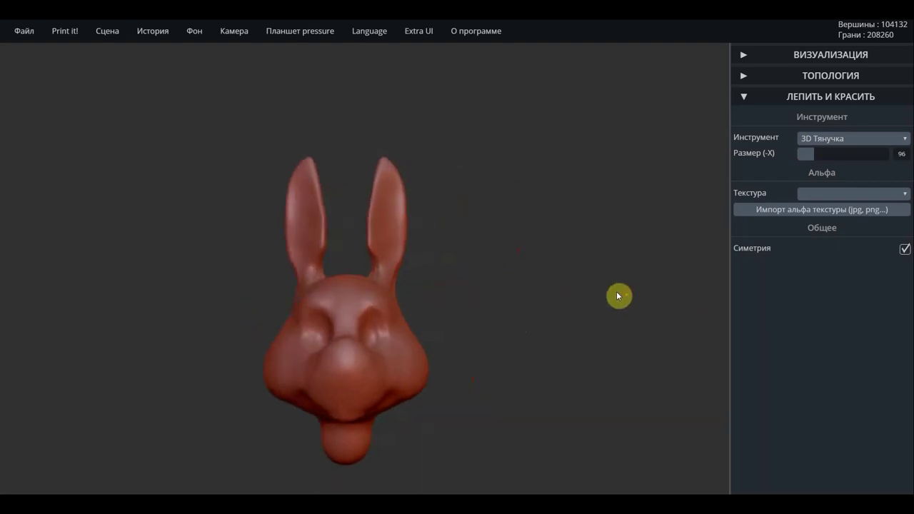
pyautogui.moveTo(815, 152); pyautogui.dragTo(796, 153)
pyautogui.moveTo(412, 242); pyautogui.dragTo(417, 243)
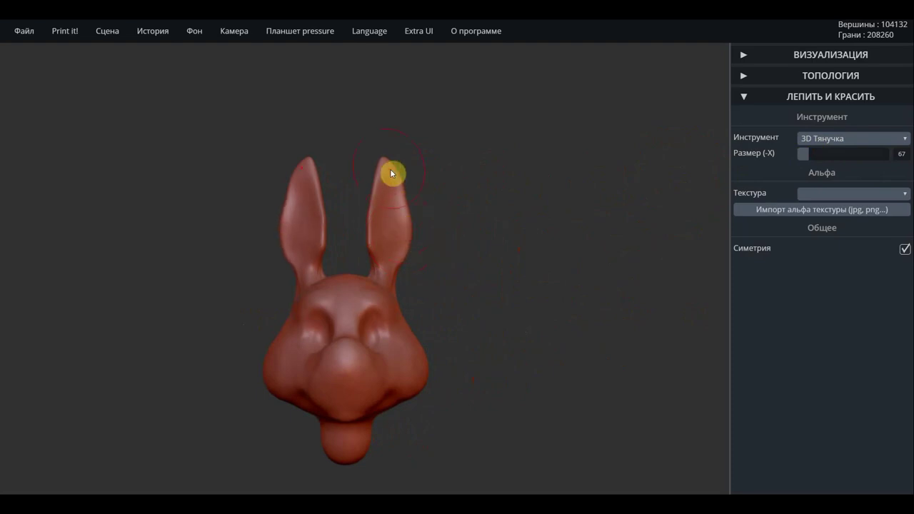
pyautogui.moveTo(391, 172); pyautogui.dragTo(399, 148)
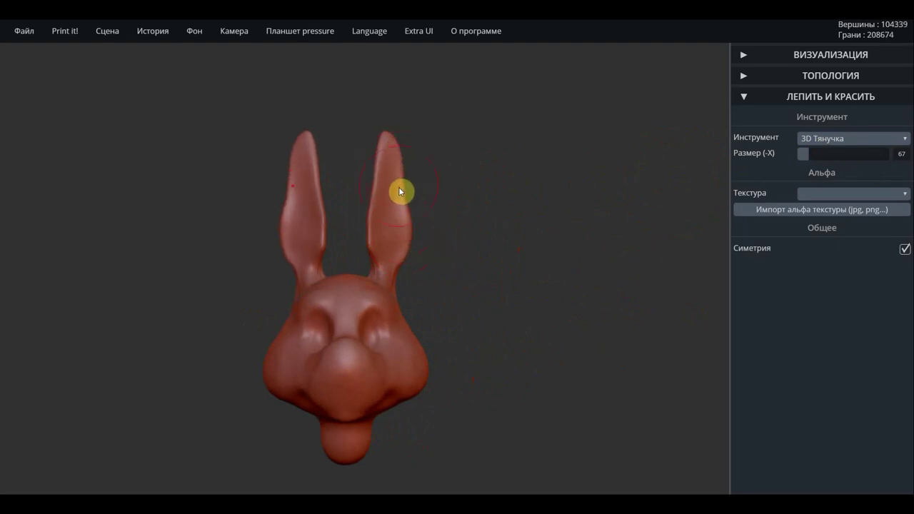
pyautogui.moveTo(400, 191)
pyautogui.mouseDown()
pyautogui.moveTo(411, 198)
pyautogui.moveTo(380, 196)
pyautogui.mouseUp()
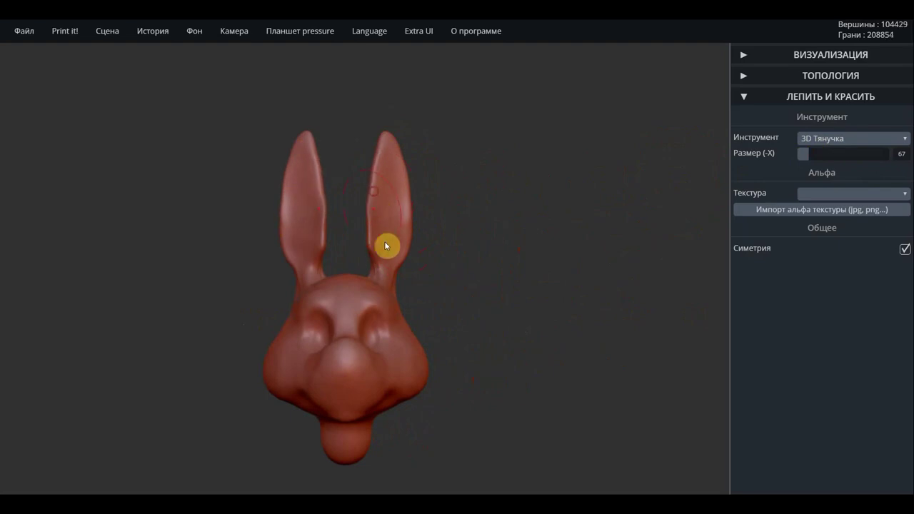
pyautogui.moveTo(402, 273)
pyautogui.mouseDown(button='right')
pyautogui.moveTo(350, 302)
pyautogui.moveTo(420, 279)
pyautogui.mouseUp(button='right')
# Smooth down the right ear's edge, then return to a zoomed-in front view of the head.
pyautogui.press('shift')
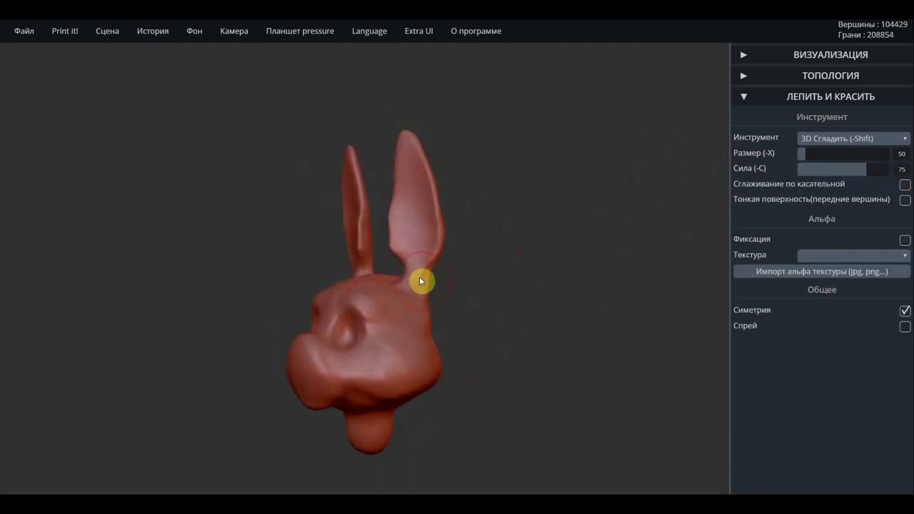
pyautogui.press('shift')
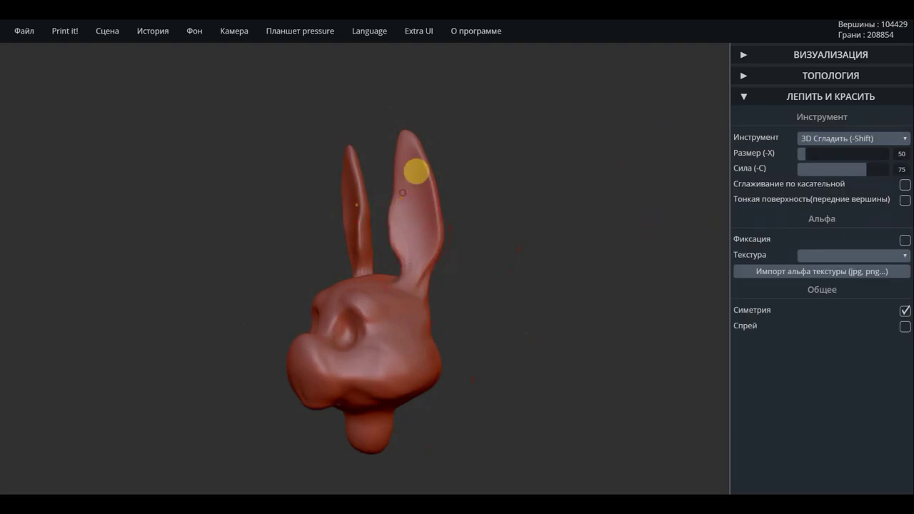
pyautogui.keyDown('shift'); pyautogui.moveTo(416, 171); pyautogui.dragTo(402, 289); pyautogui.keyUp('shift')
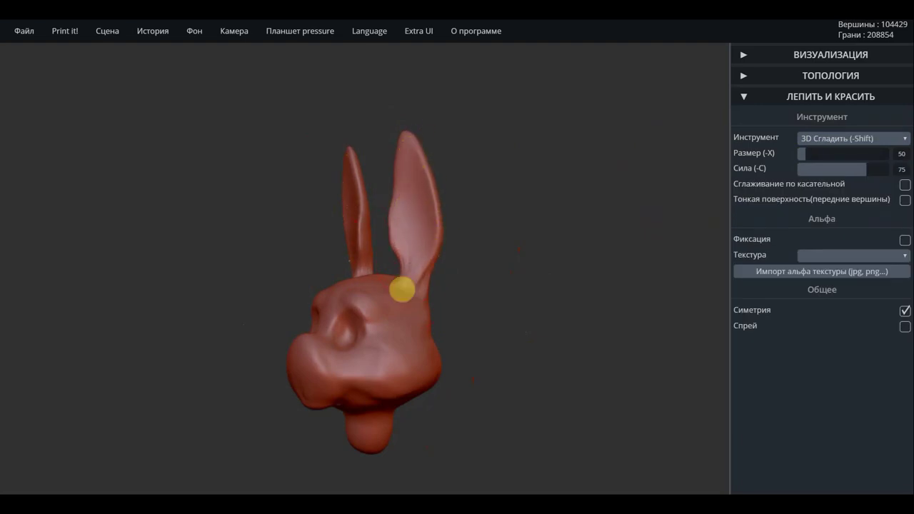
pyautogui.press('shift')
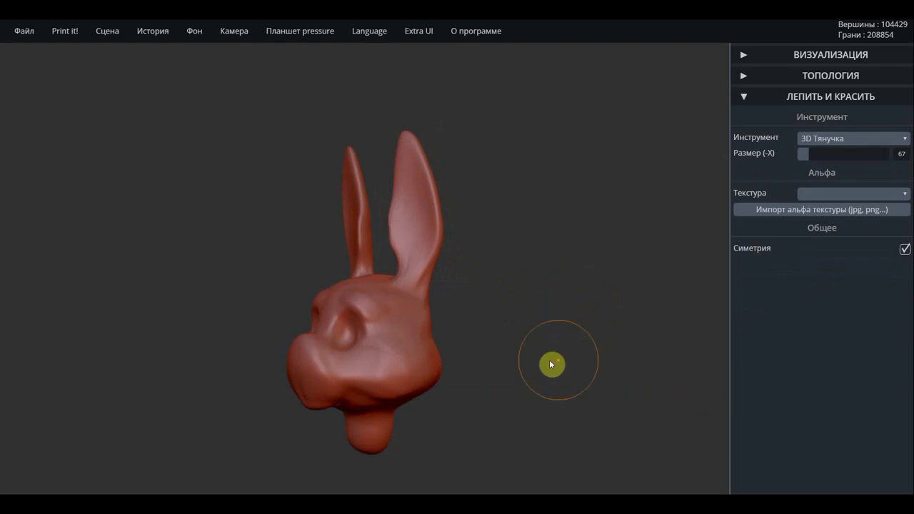
pyautogui.moveTo(551, 365)
pyautogui.mouseDown()
pyautogui.moveTo(428, 349)
pyautogui.moveTo(608, 357)
pyautogui.mouseUp()
pyautogui.moveTo(547, 353)
pyautogui.mouseDown()
pyautogui.moveTo(637, 335)
pyautogui.moveTo(598, 308)
pyautogui.mouseUp()
pyautogui.press('shift')
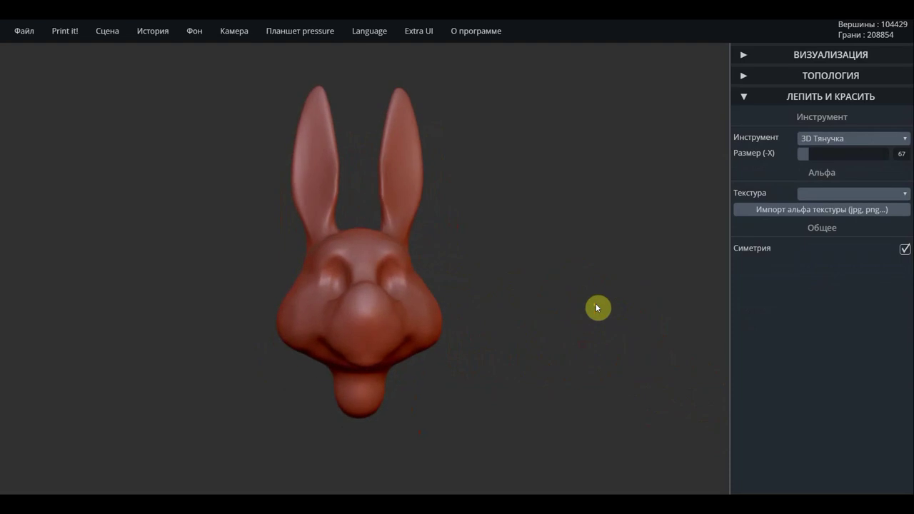
pyautogui.scroll(2, 510, 272)
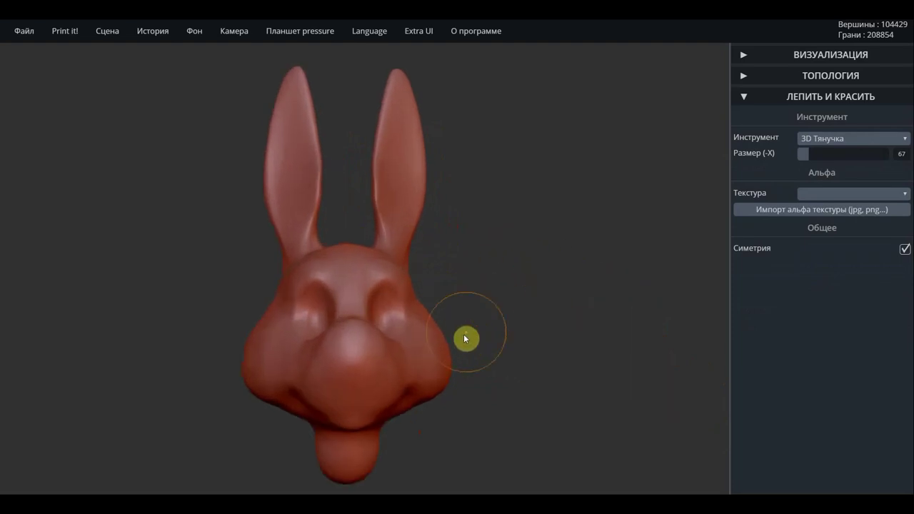
pyautogui.click(835, 138)
# Add volume to the nose tip and upper nose with 3D Кисть at size 35, strength 29.
pyautogui.click(822, 158)
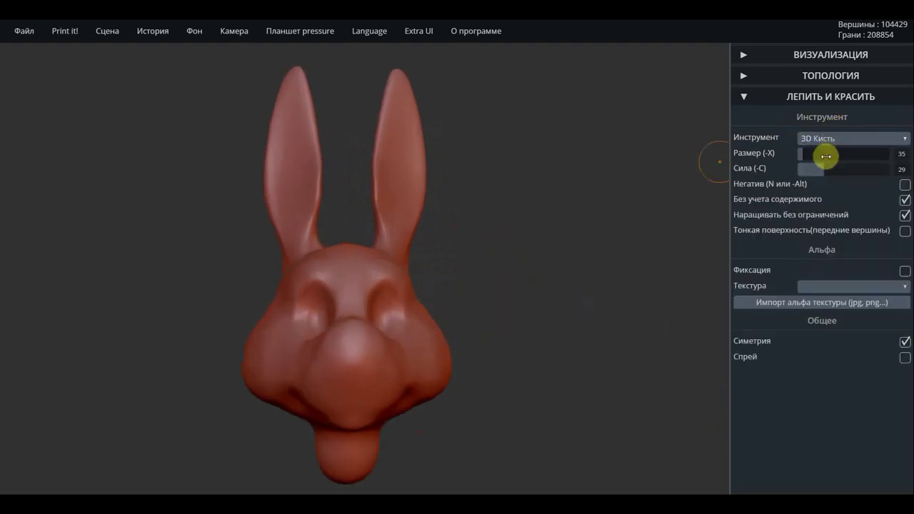
pyautogui.moveTo(339, 334); pyautogui.dragTo(339, 348)
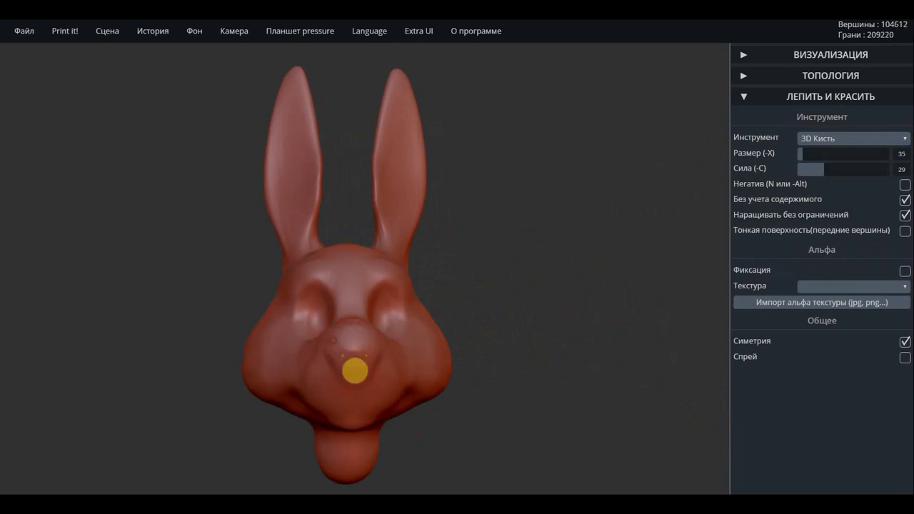
pyautogui.moveTo(355, 370); pyautogui.dragTo(341, 346)
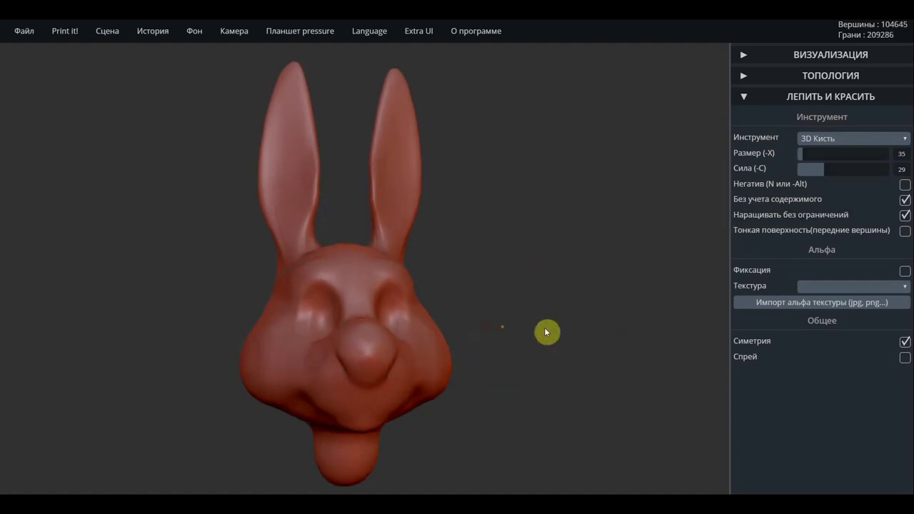
pyautogui.moveTo(547, 331)
pyautogui.mouseDown()
pyautogui.moveTo(682, 326)
pyautogui.moveTo(480, 325)
pyautogui.mouseUp()
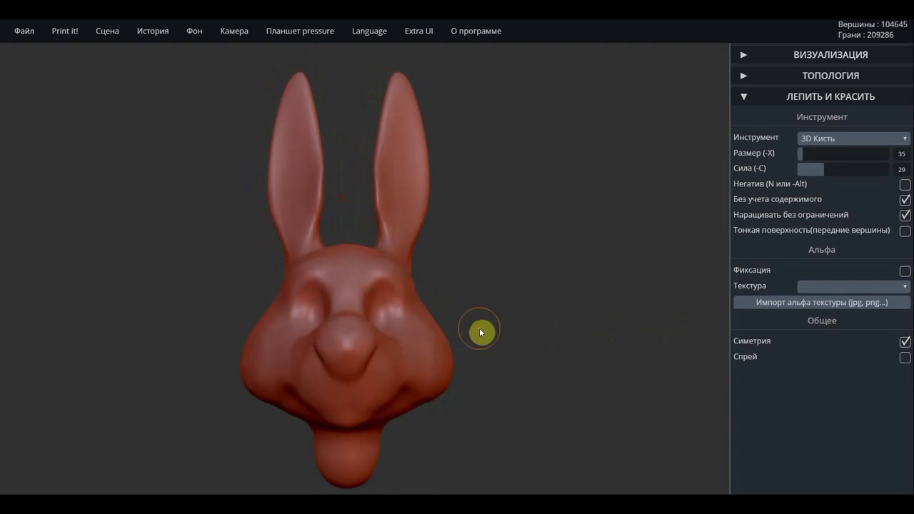
pyautogui.click(835, 140)
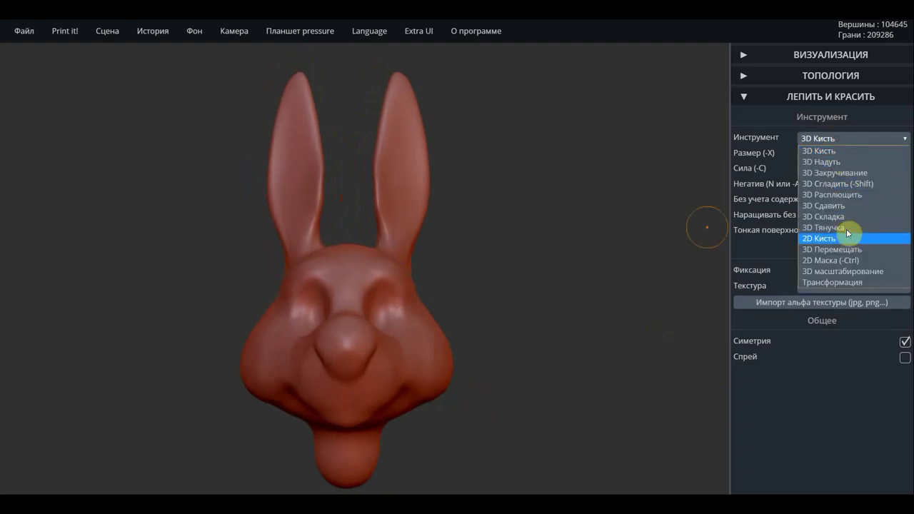
# Flatten the front and edges of the nose with 3D Расплющить, plus a light pass on the cheek.
pyautogui.click(846, 199)
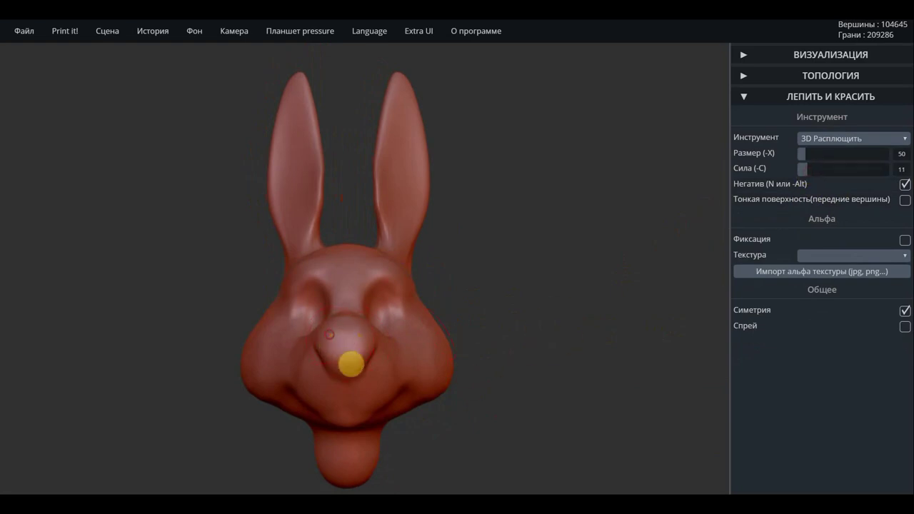
pyautogui.moveTo(342, 350)
pyautogui.mouseDown(button='right')
pyautogui.moveTo(540, 342)
pyautogui.moveTo(393, 349)
pyautogui.mouseUp(button='right')
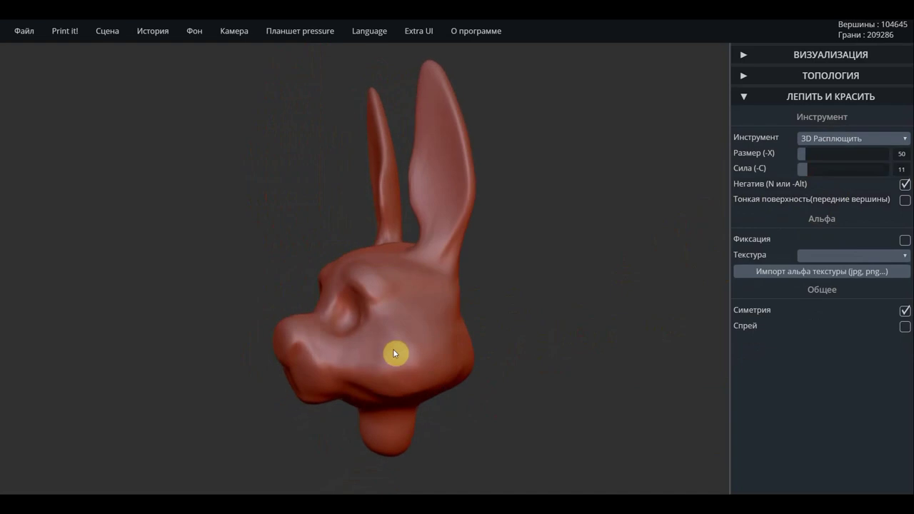
pyautogui.scroll(2, 257, 336)
pyautogui.scroll(2, 257, 340)
pyautogui.scroll(3, 261, 349)
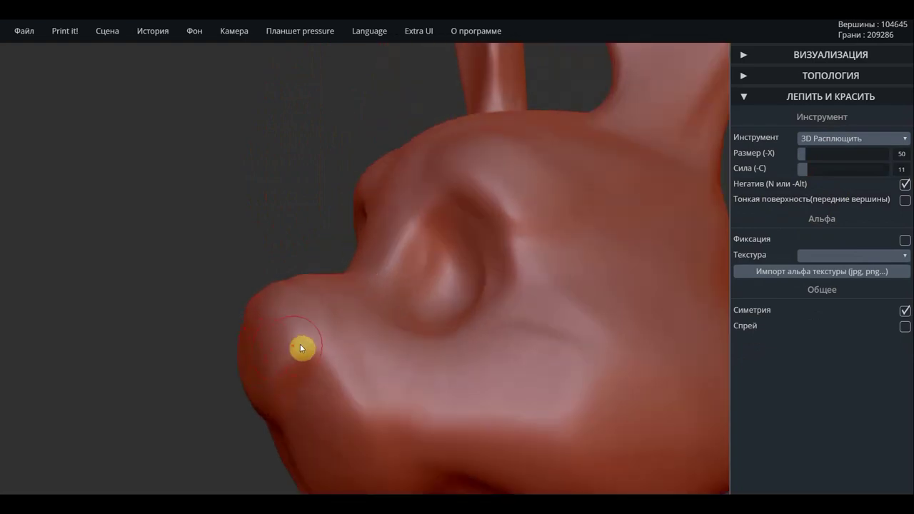
pyautogui.moveTo(300, 385)
pyautogui.mouseDown()
pyautogui.moveTo(306, 357)
pyautogui.moveTo(192, 277)
pyautogui.mouseUp()
pyautogui.moveTo(161, 154); pyautogui.dragTo(178, 277)
pyautogui.moveTo(246, 256)
pyautogui.mouseDown()
pyautogui.moveTo(307, 339)
pyautogui.moveTo(287, 278)
pyautogui.mouseUp()
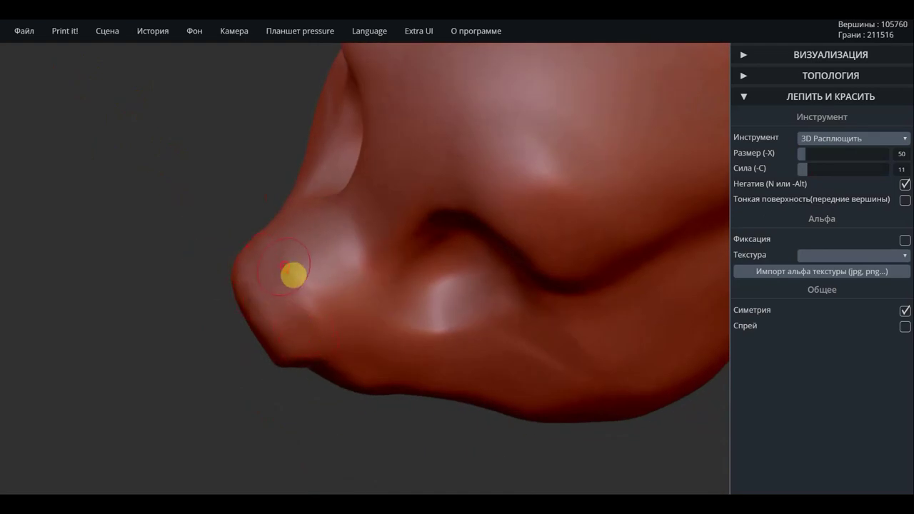
pyautogui.moveTo(235, 247)
pyautogui.mouseDown()
pyautogui.moveTo(498, 291)
pyautogui.moveTo(586, 267)
pyautogui.mouseUp()
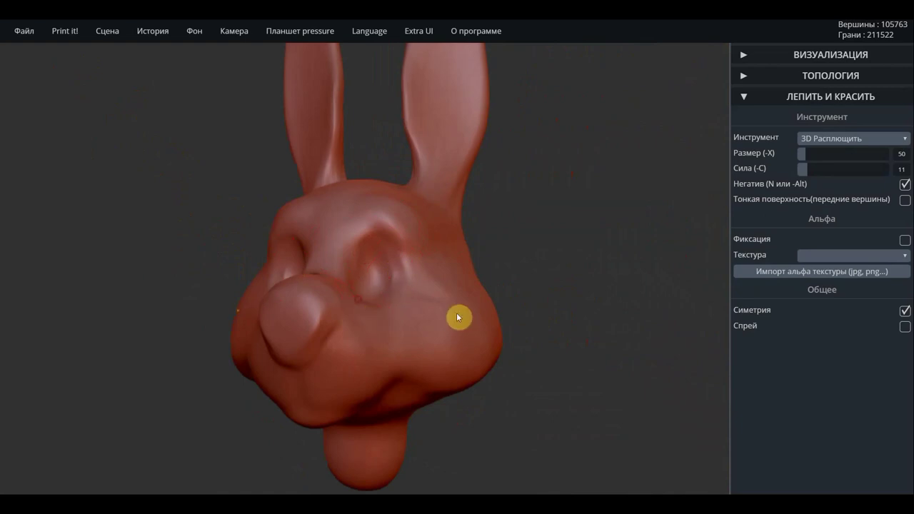
pyautogui.moveTo(458, 317); pyautogui.dragTo(443, 295)
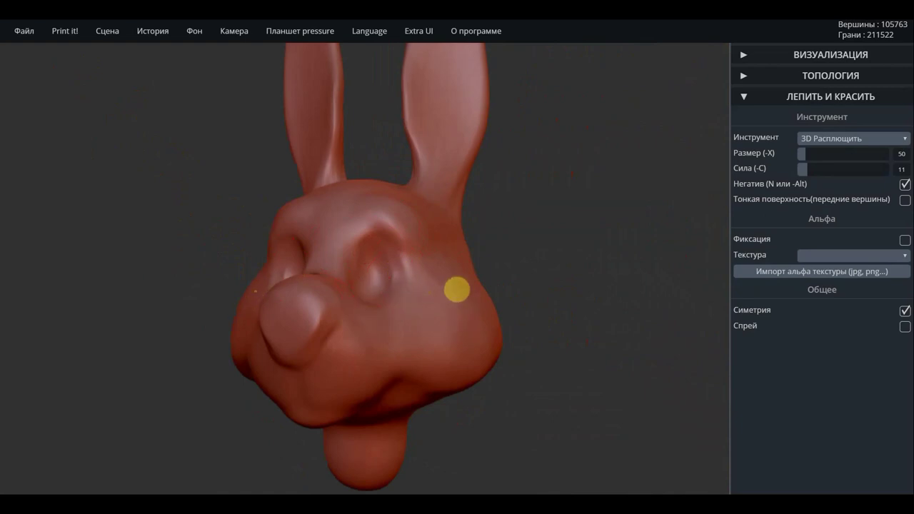
pyautogui.moveTo(444, 313)
pyautogui.mouseDown(button='right')
pyautogui.moveTo(526, 317)
pyautogui.moveTo(510, 278)
pyautogui.moveTo(503, 347)
pyautogui.moveTo(485, 253)
pyautogui.moveTo(478, 301)
pyautogui.moveTo(551, 327)
pyautogui.moveTo(592, 398)
pyautogui.moveTo(615, 384)
pyautogui.mouseUp(button='right')
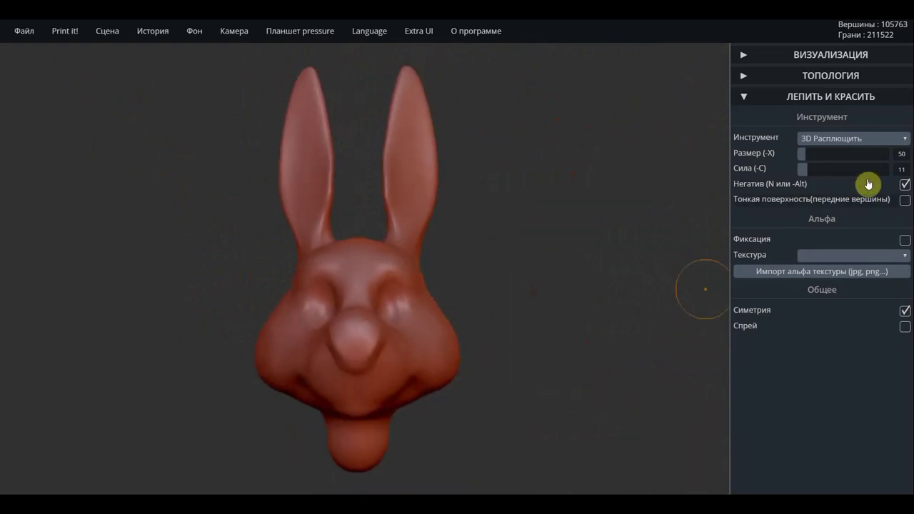
pyautogui.click(839, 140)
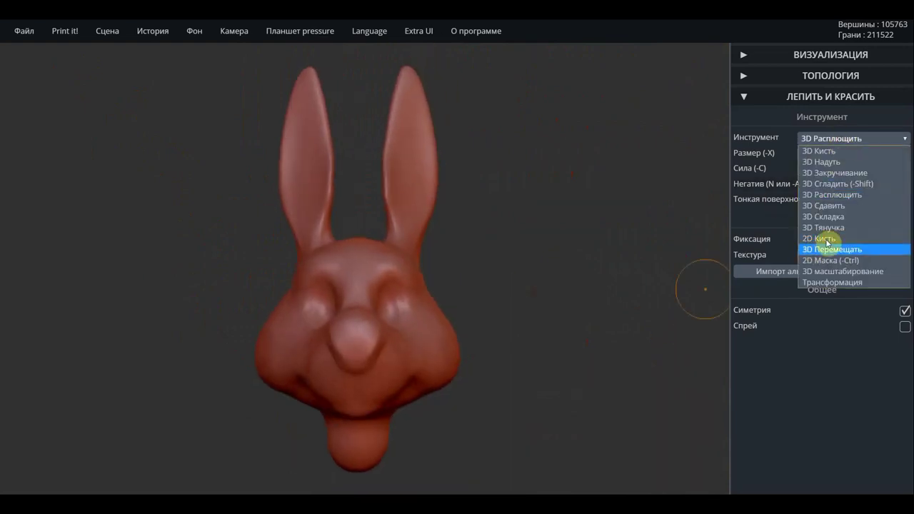
# Crease the smiling mouth line with 3D Складка at strength about 19, then inspect it from the side.
pyautogui.click(825, 216)
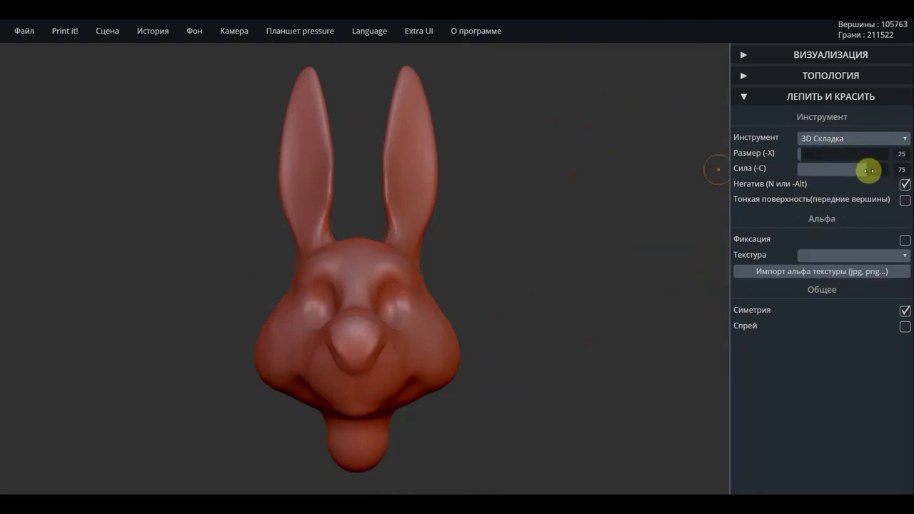
pyautogui.moveTo(866, 168); pyautogui.dragTo(835, 170)
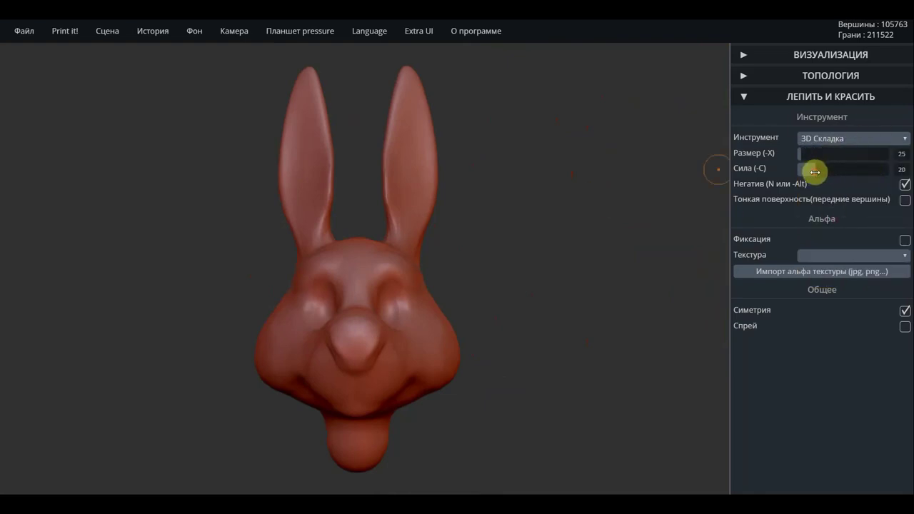
pyautogui.moveTo(539, 330)
pyautogui.keyDown('shift'); pyautogui.mouseDown(button='middle')
pyautogui.moveTo(545, 247)
pyautogui.moveTo(557, 222)
pyautogui.mouseUp(button='middle'); pyautogui.keyUp('shift')
pyautogui.scroll(2, 556, 237)
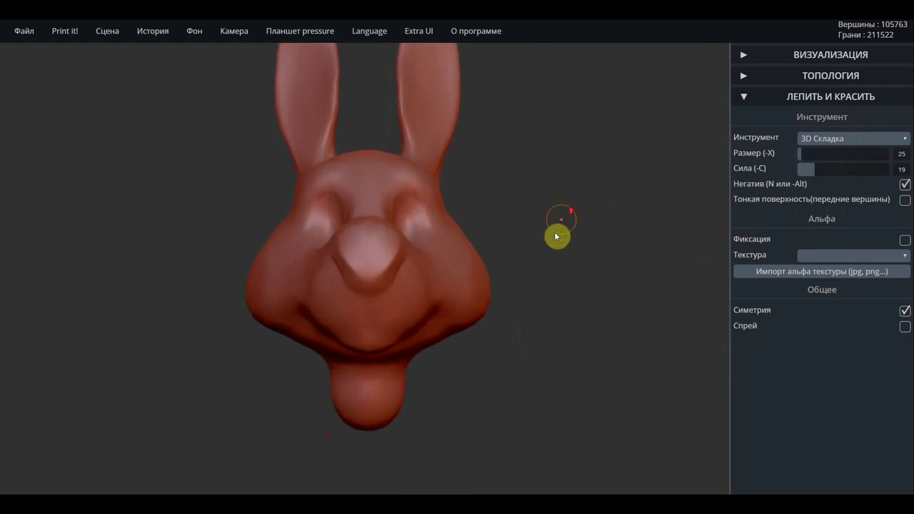
pyautogui.moveTo(376, 308)
pyautogui.mouseDown()
pyautogui.moveTo(378, 333)
pyautogui.moveTo(348, 341)
pyautogui.moveTo(367, 333)
pyautogui.moveTo(382, 292)
pyautogui.moveTo(343, 343)
pyautogui.mouseUp()
pyautogui.moveTo(140, 298)
pyautogui.mouseDown()
pyautogui.moveTo(335, 273)
pyautogui.moveTo(342, 335)
pyautogui.moveTo(277, 322)
pyautogui.moveTo(286, 328)
pyautogui.mouseUp()
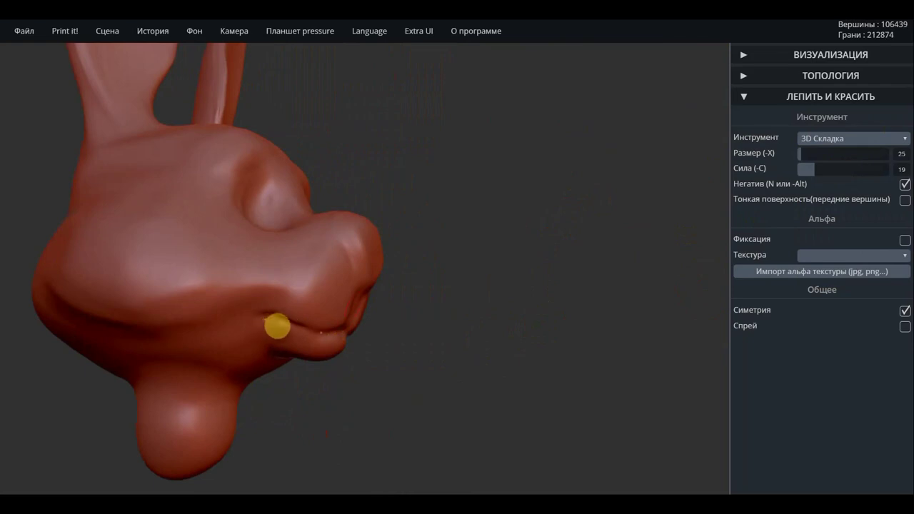
pyautogui.moveTo(283, 347)
pyautogui.mouseDown()
pyautogui.moveTo(484, 424)
pyautogui.moveTo(459, 400)
pyautogui.mouseUp()
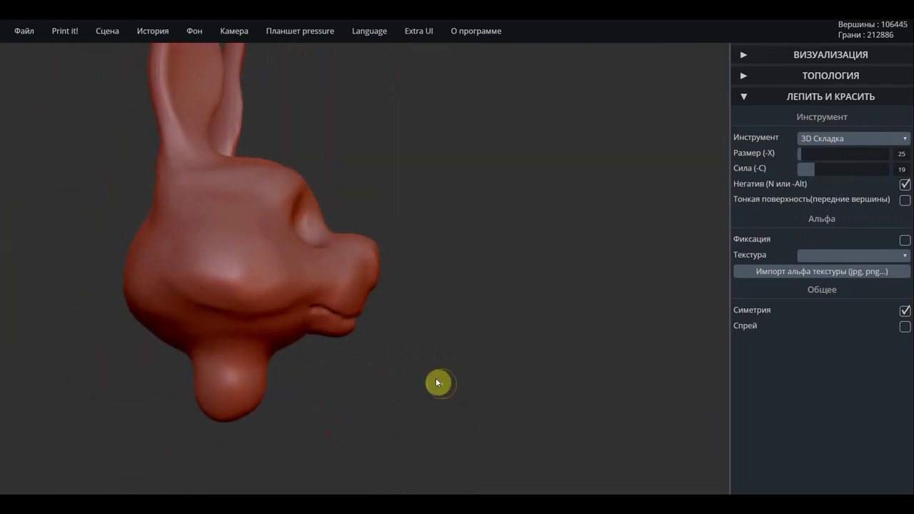
pyautogui.click(847, 141)
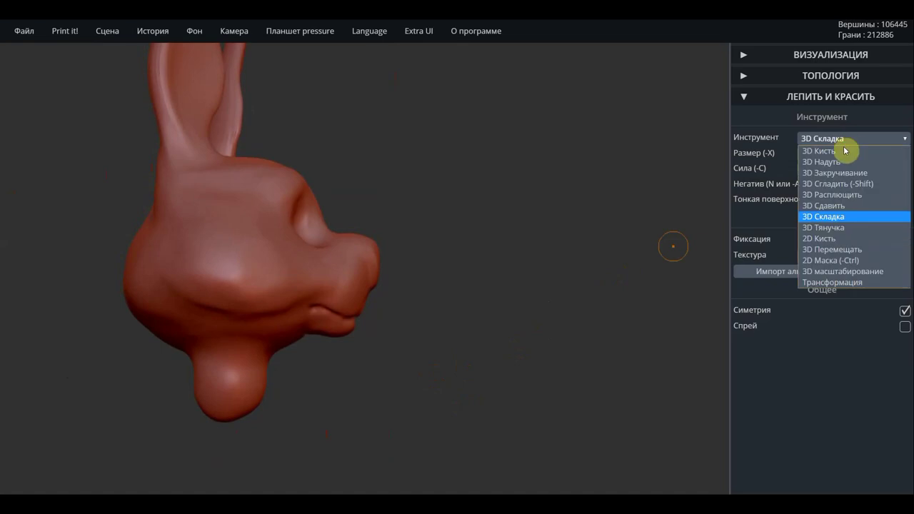
# With 3D Тянучка at size 67, pull the chin and nose tip forward and smooth the chin.
pyautogui.click(846, 227)
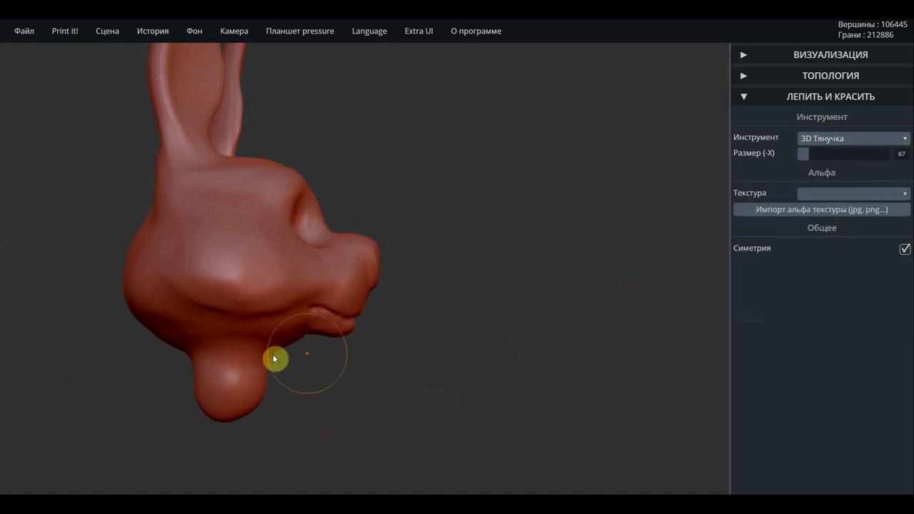
pyautogui.click(312, 335)
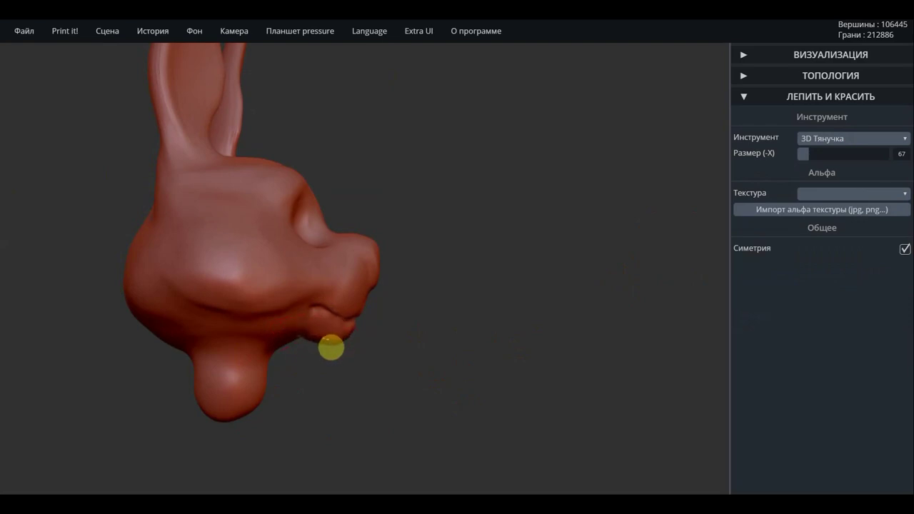
pyautogui.moveTo(331, 341); pyautogui.dragTo(371, 318)
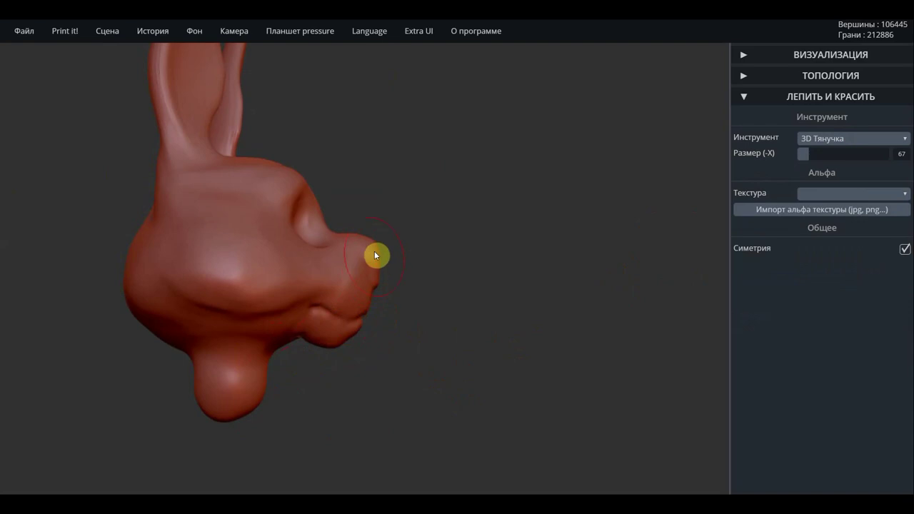
pyautogui.moveTo(370, 240); pyautogui.dragTo(375, 240)
pyautogui.moveTo(248, 326); pyautogui.dragTo(286, 328)
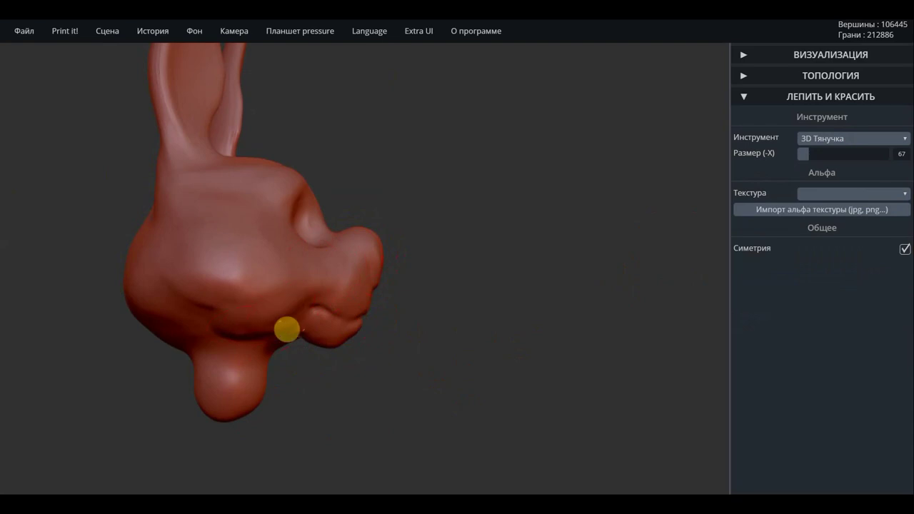
pyautogui.moveTo(200, 313)
pyautogui.mouseDown()
pyautogui.moveTo(199, 321)
pyautogui.moveTo(221, 322)
pyautogui.mouseUp()
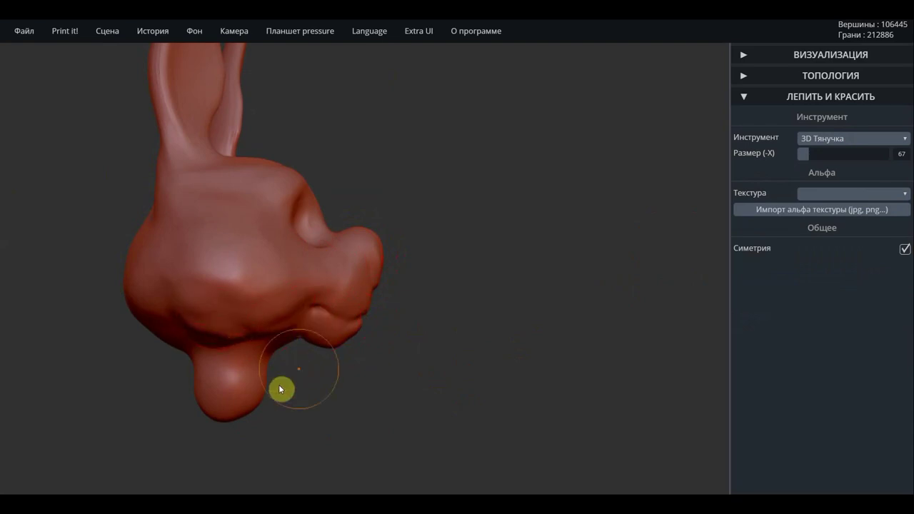
pyautogui.moveTo(274, 347)
pyautogui.keyDown('shift'); pyautogui.mouseDown()
pyautogui.moveTo(238, 342)
pyautogui.moveTo(290, 354)
pyautogui.moveTo(264, 392)
pyautogui.moveTo(268, 407)
pyautogui.moveTo(255, 404)
pyautogui.mouseUp(); pyautogui.keyUp('shift')
# Stretch the lump under the mouth longer and slightly reshape the back of the cheek.
pyautogui.scroll(-2, 249, 406)
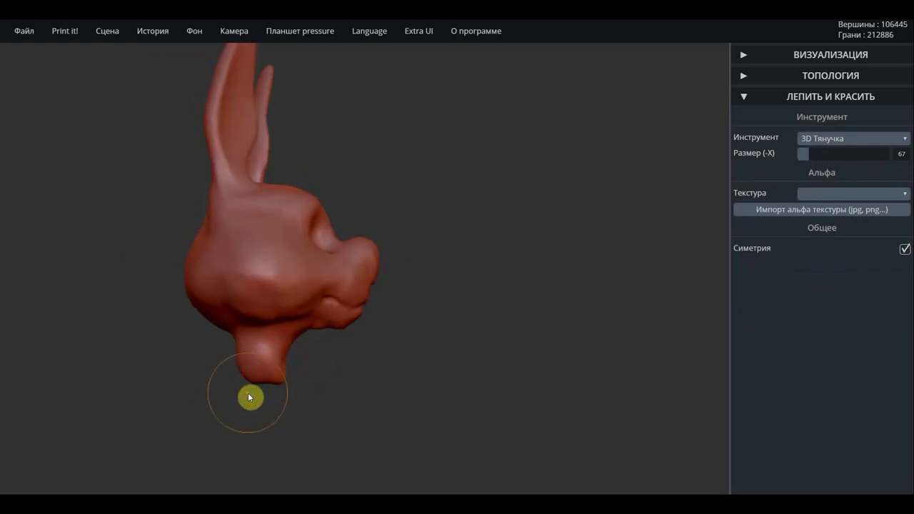
pyautogui.moveTo(249, 395); pyautogui.dragTo(267, 377, button='right')
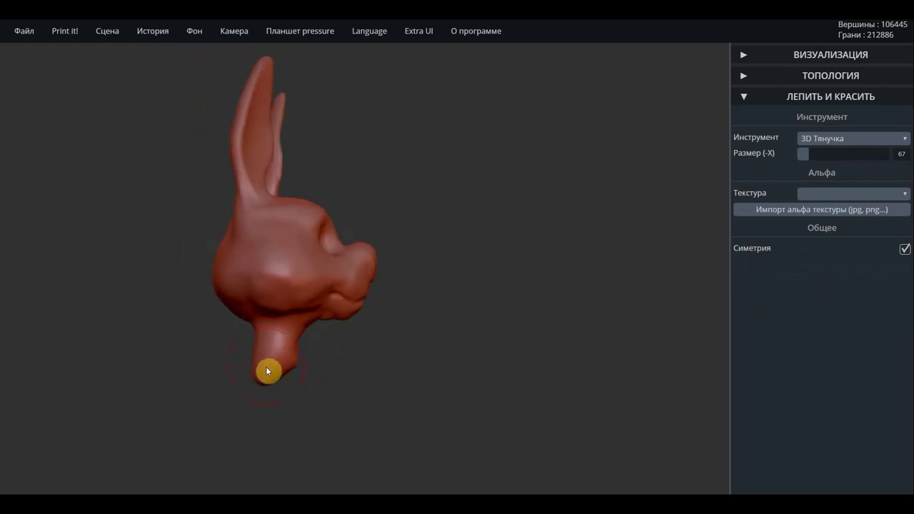
pyautogui.moveTo(269, 371)
pyautogui.mouseDown()
pyautogui.moveTo(277, 367)
pyautogui.moveTo(290, 383)
pyautogui.moveTo(283, 376)
pyautogui.moveTo(295, 369)
pyautogui.mouseUp()
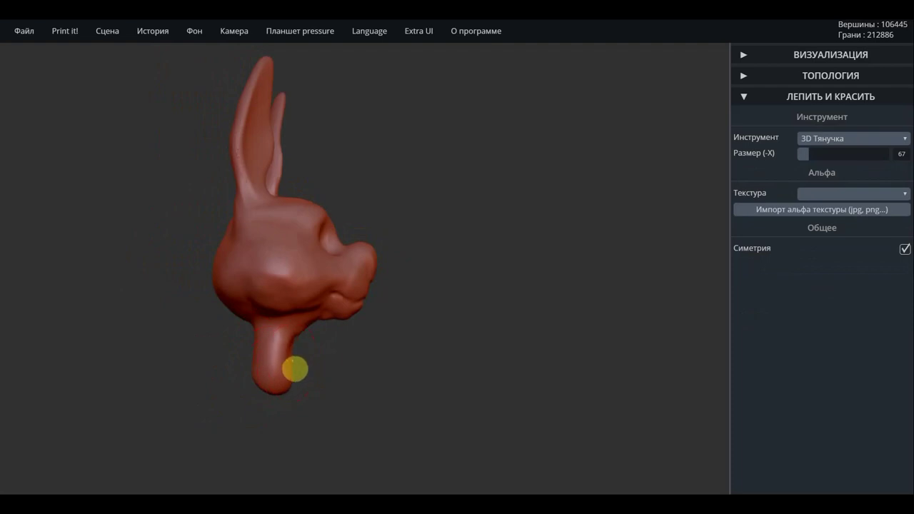
pyautogui.moveTo(221, 288); pyautogui.dragTo(245, 296, button='right')
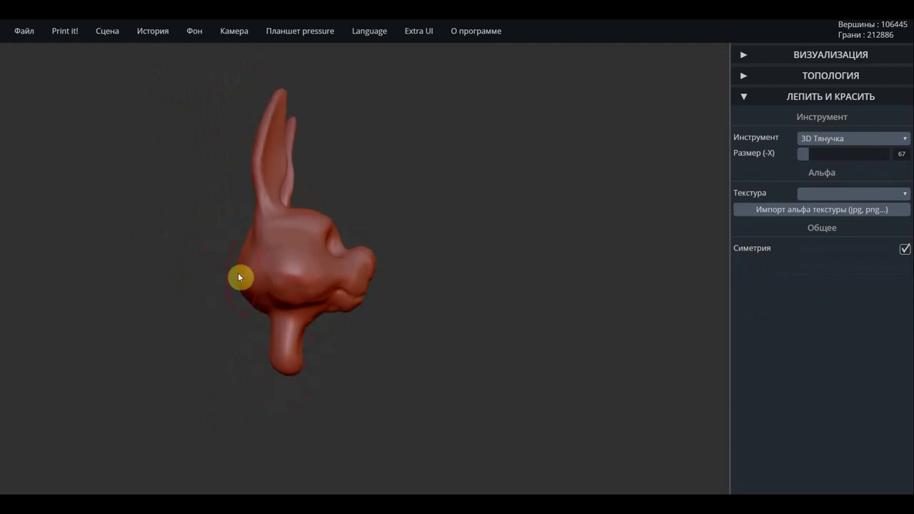
pyautogui.moveTo(235, 278)
pyautogui.mouseDown()
pyautogui.moveTo(274, 326)
pyautogui.moveTo(268, 370)
pyautogui.moveTo(259, 310)
pyautogui.mouseUp()
pyautogui.moveTo(345, 347); pyautogui.dragTo(107, 373)
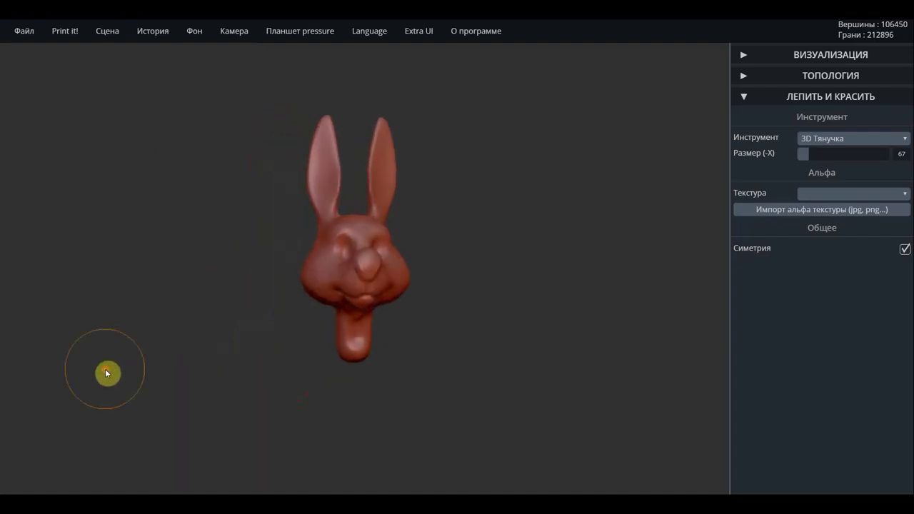
# Undo the last chin pull and Shift-smooth the chin tip.
pyautogui.scroll(2, 381, 353)
pyautogui.scroll(3, 388, 372)
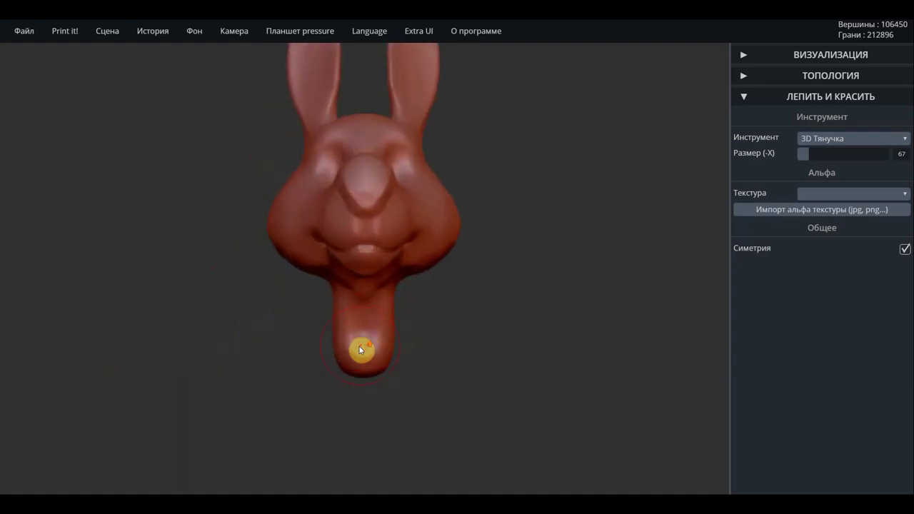
pyautogui.moveTo(361, 350)
pyautogui.mouseDown()
pyautogui.moveTo(359, 329)
pyautogui.moveTo(364, 349)
pyautogui.mouseUp()
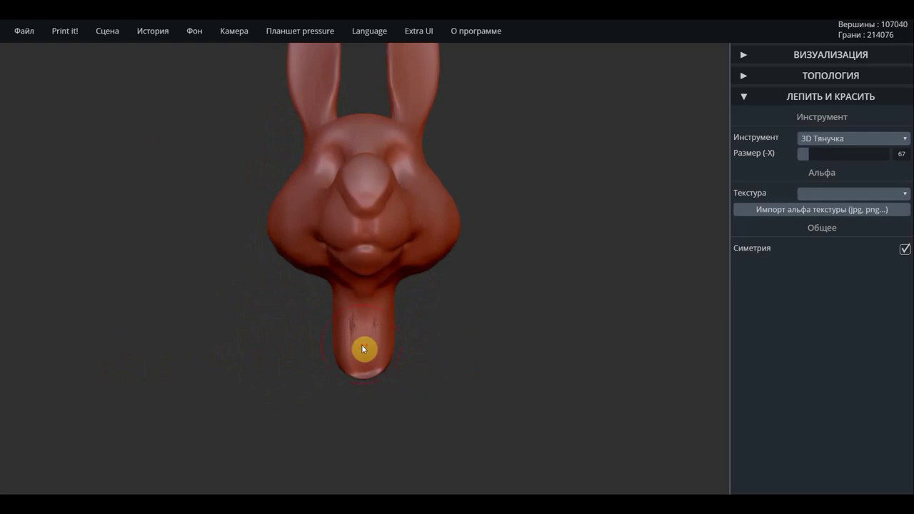
pyautogui.hotkey('ctrl', 'z')
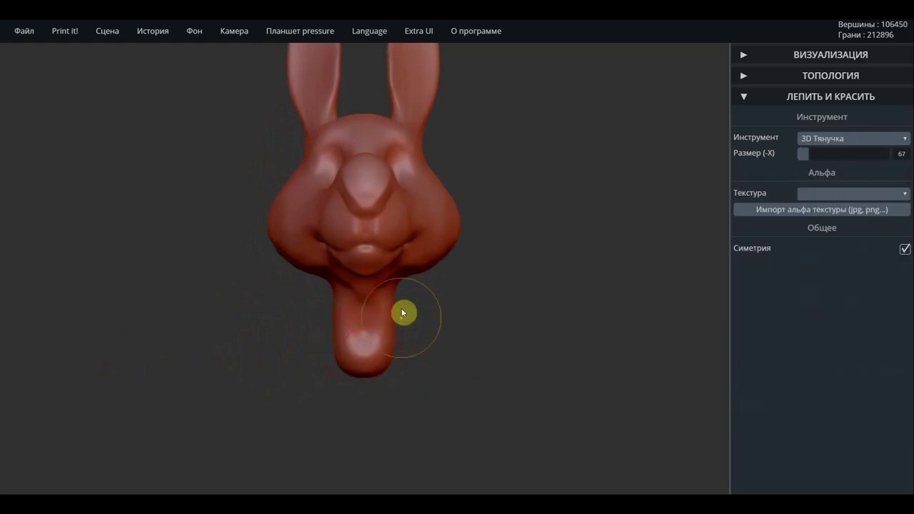
pyautogui.press('shift')
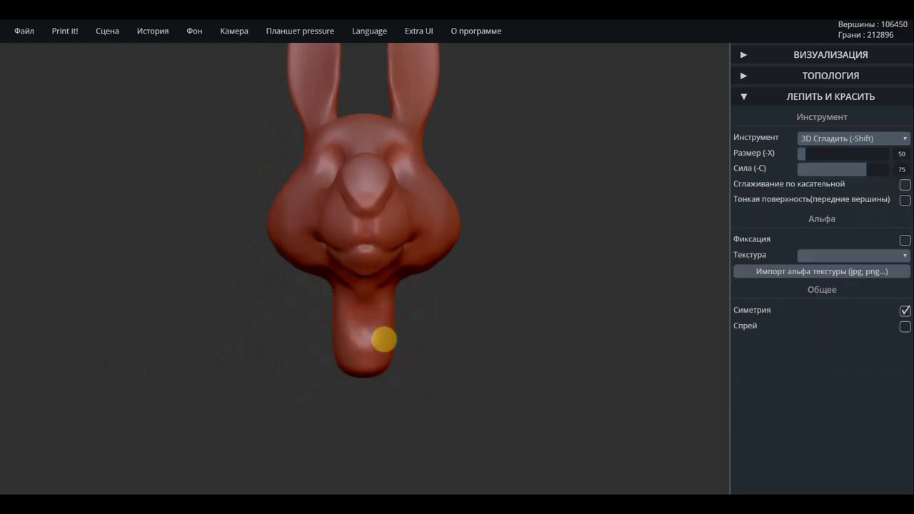
pyautogui.keyDown('shift'); pyautogui.moveTo(383, 339); pyautogui.dragTo(371, 351); pyautogui.keyUp('shift')
pyautogui.moveTo(426, 350)
pyautogui.mouseDown()
pyautogui.moveTo(231, 351)
pyautogui.moveTo(341, 326)
pyautogui.mouseUp()
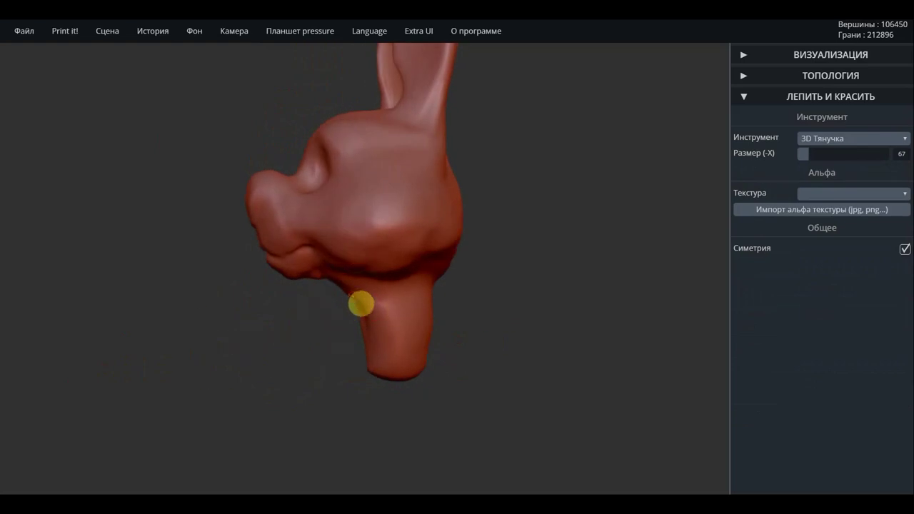
# Pull the neck below the head and the cheek and eye area fuller with 3D Тянучка.
pyautogui.moveTo(358, 303)
pyautogui.mouseDown()
pyautogui.moveTo(414, 291)
pyautogui.moveTo(436, 270)
pyautogui.mouseUp()
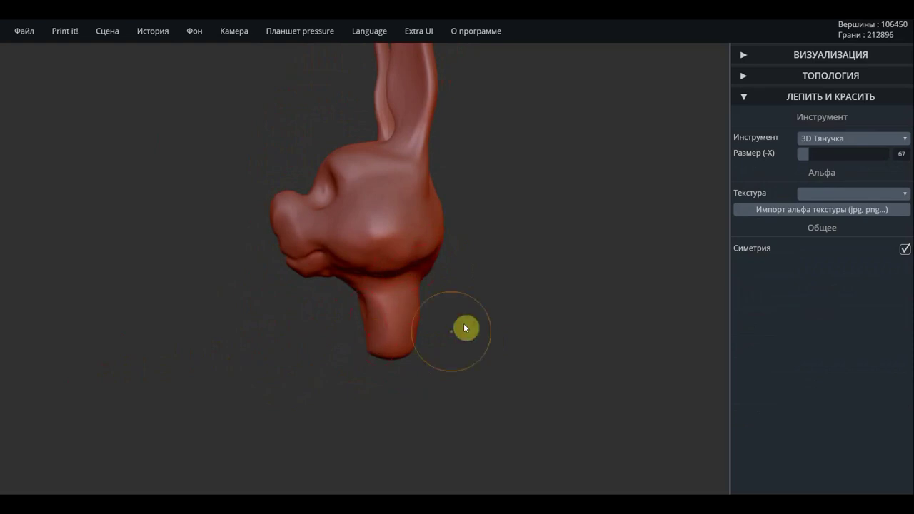
pyautogui.moveTo(465, 327)
pyautogui.mouseDown()
pyautogui.moveTo(645, 333)
pyautogui.moveTo(484, 323)
pyautogui.moveTo(529, 321)
pyautogui.mouseUp()
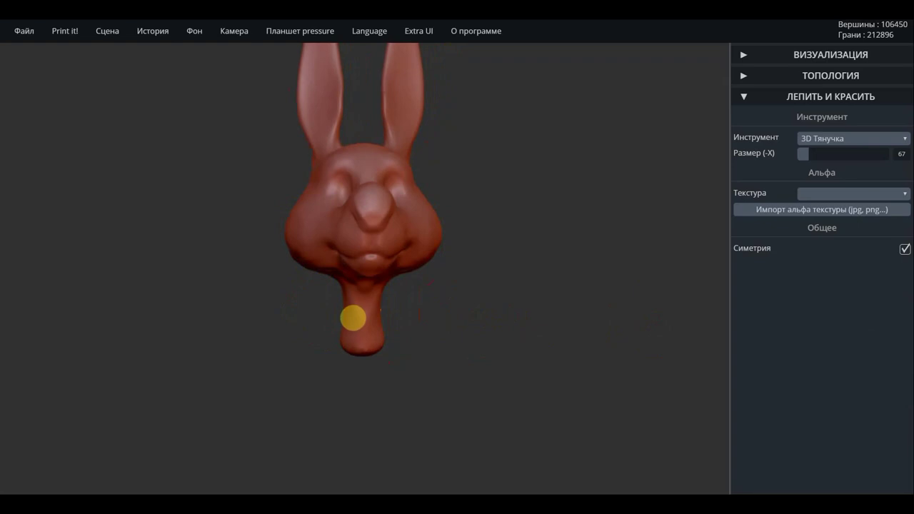
pyautogui.moveTo(451, 329)
pyautogui.mouseDown()
pyautogui.moveTo(570, 336)
pyautogui.moveTo(458, 323)
pyautogui.mouseUp()
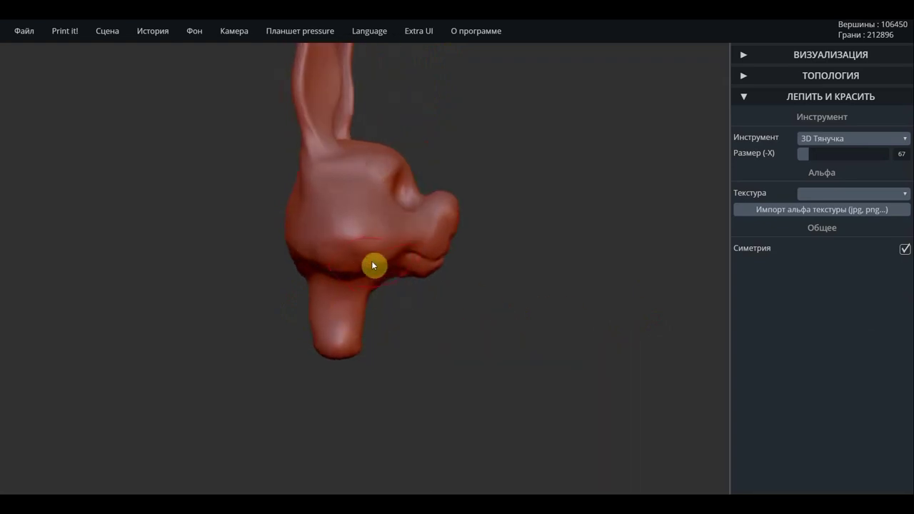
pyautogui.moveTo(374, 265); pyautogui.dragTo(371, 280)
pyautogui.moveTo(399, 257)
pyautogui.mouseDown(button='right')
pyautogui.moveTo(422, 235)
pyautogui.moveTo(370, 241)
pyautogui.moveTo(393, 253)
pyautogui.mouseUp(button='right')
pyautogui.moveTo(394, 253)
pyautogui.mouseDown()
pyautogui.moveTo(328, 261)
pyautogui.moveTo(336, 279)
pyautogui.mouseUp()
pyautogui.moveTo(467, 310); pyautogui.dragTo(241, 307, button='right')
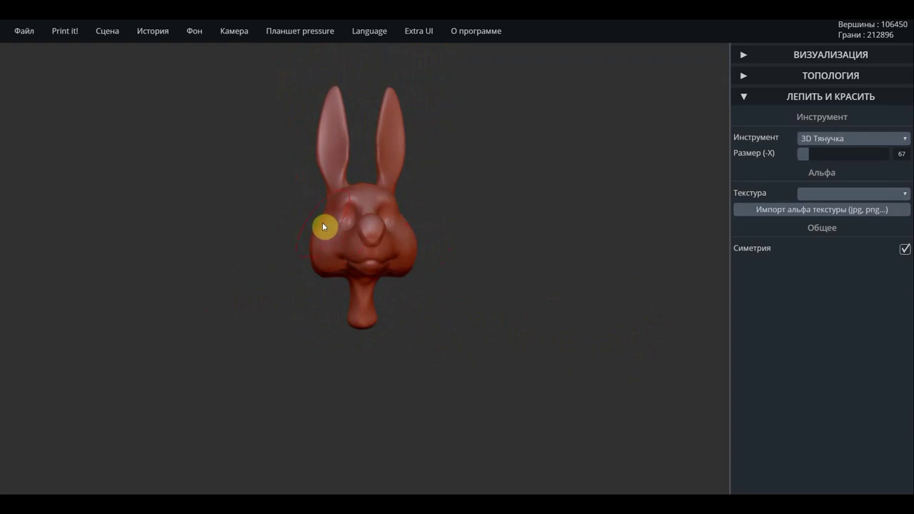
pyautogui.moveTo(327, 228); pyautogui.dragTo(330, 230)
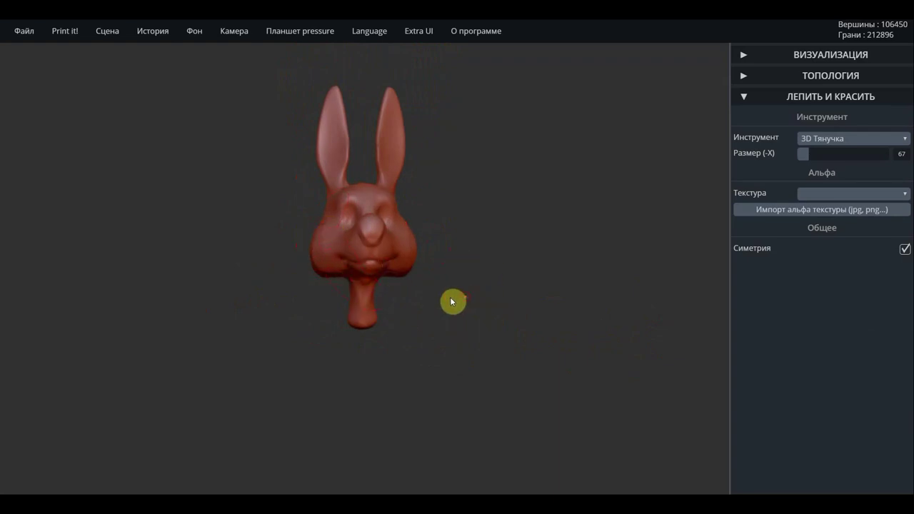
pyautogui.scroll(3, 446, 292)
pyautogui.moveTo(449, 293); pyautogui.dragTo(483, 363, button='middle')
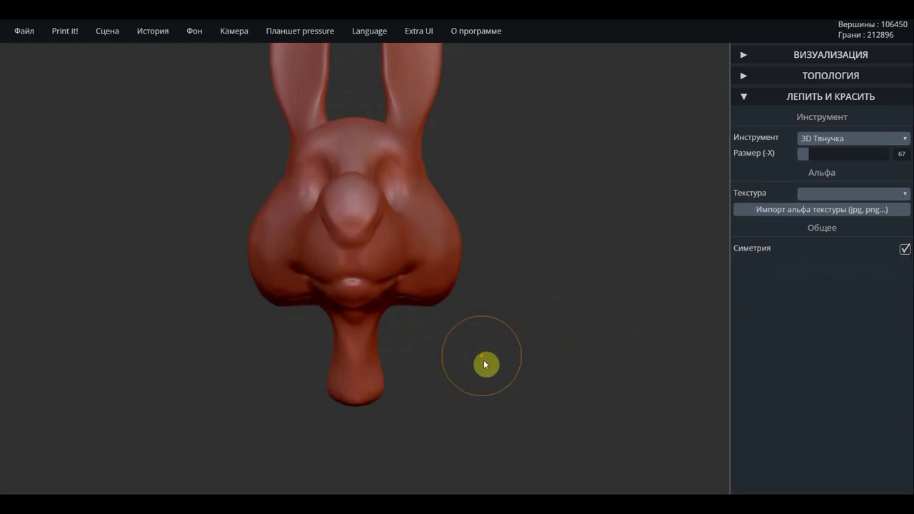
# With 3D Кисть, build up the jaw and cheek on the side of the head.
pyautogui.click(822, 139)
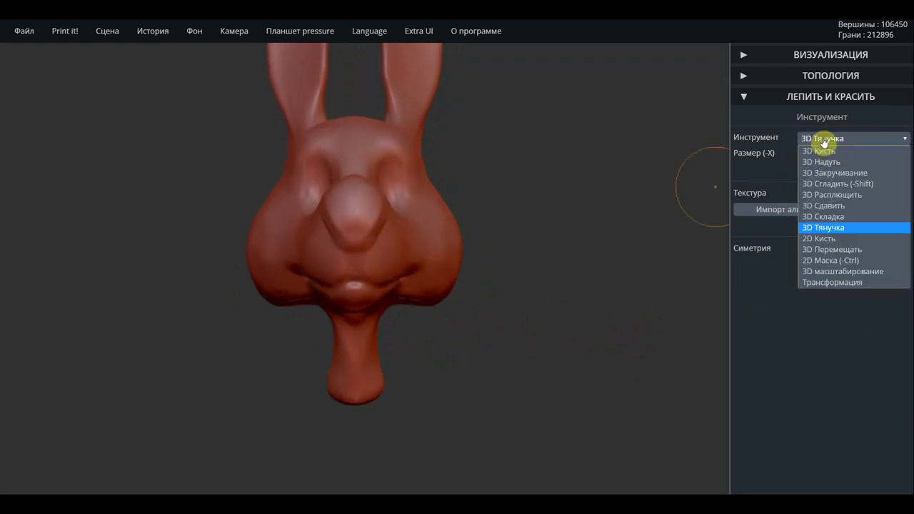
pyautogui.click(817, 150)
pyautogui.moveTo(516, 212)
pyautogui.mouseDown()
pyautogui.moveTo(462, 285)
pyautogui.moveTo(422, 302)
pyautogui.moveTo(307, 318)
pyautogui.mouseUp()
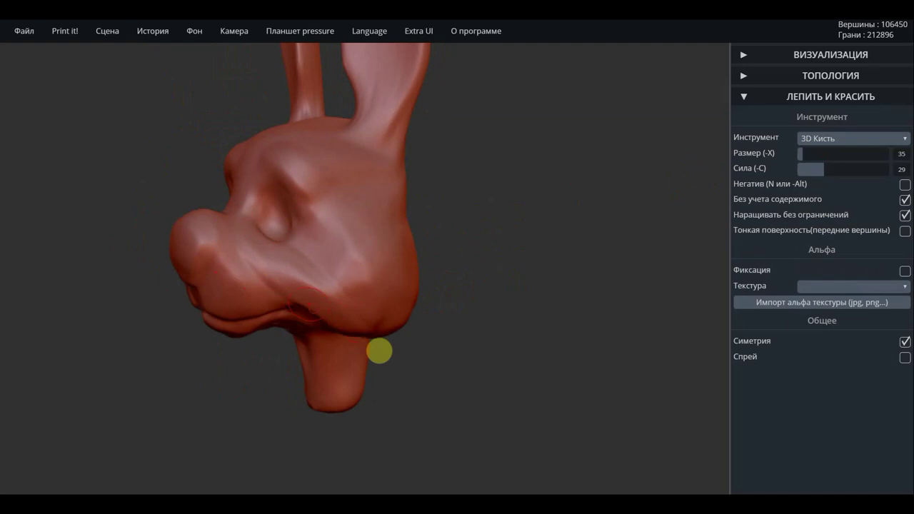
pyautogui.moveTo(378, 350); pyautogui.dragTo(318, 323)
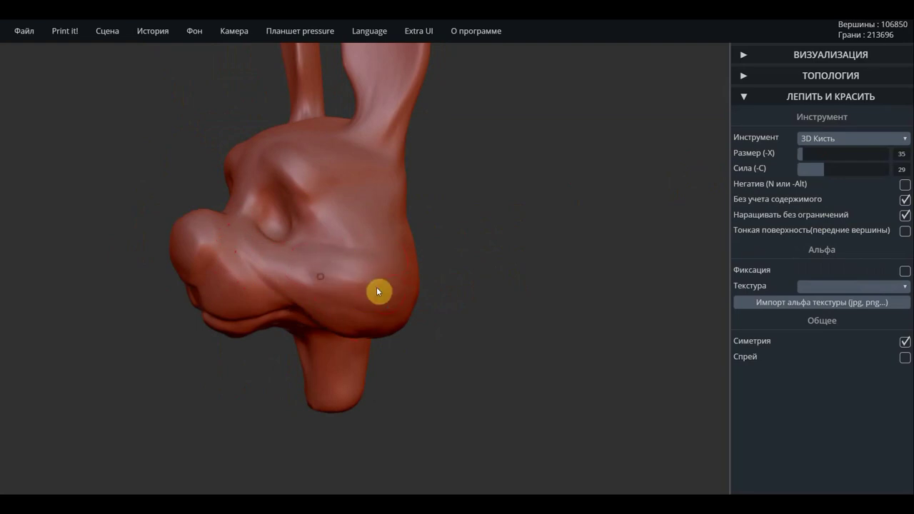
pyautogui.moveTo(378, 290); pyautogui.dragTo(327, 300)
pyautogui.moveTo(512, 336); pyautogui.dragTo(435, 322)
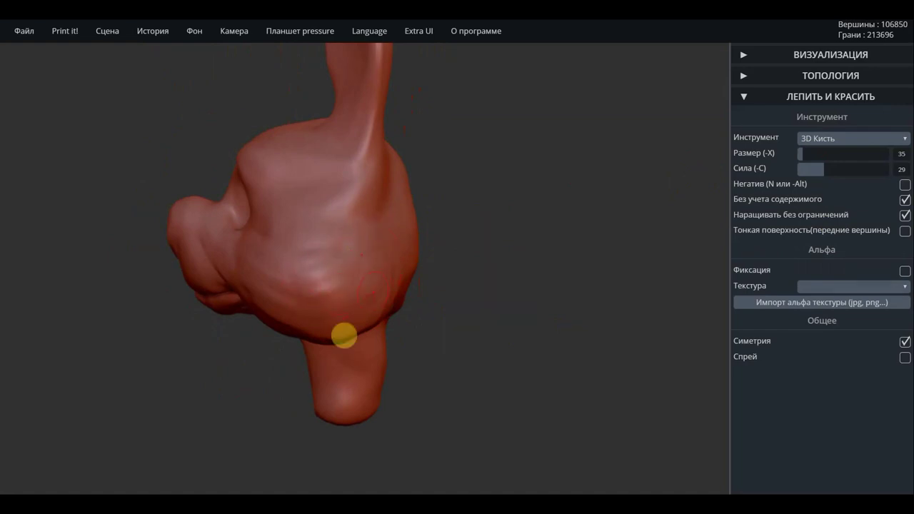
pyautogui.moveTo(517, 326)
pyautogui.mouseDown()
pyautogui.moveTo(237, 328)
pyautogui.moveTo(296, 291)
pyautogui.moveTo(298, 183)
pyautogui.mouseUp()
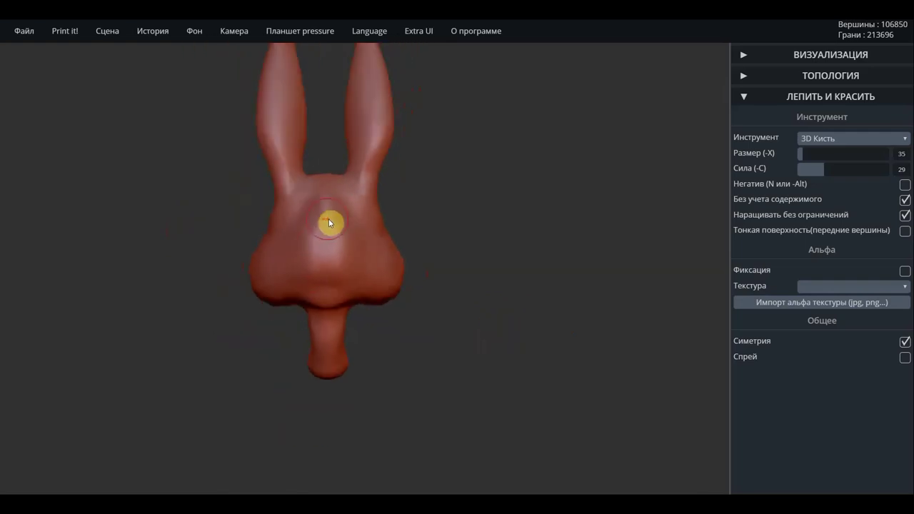
pyautogui.click(846, 139)
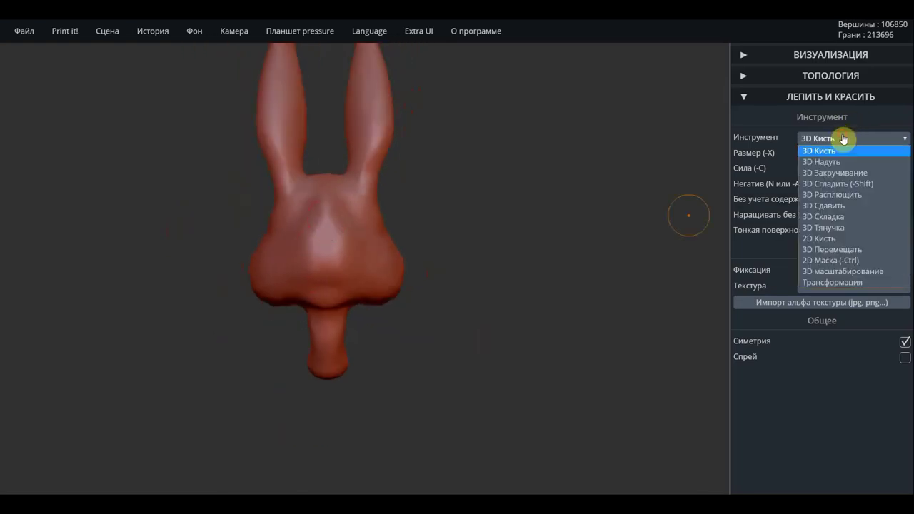
# Flatten the muzzle and the brow near the ear base using 3D Расплющить.
pyautogui.click(834, 194)
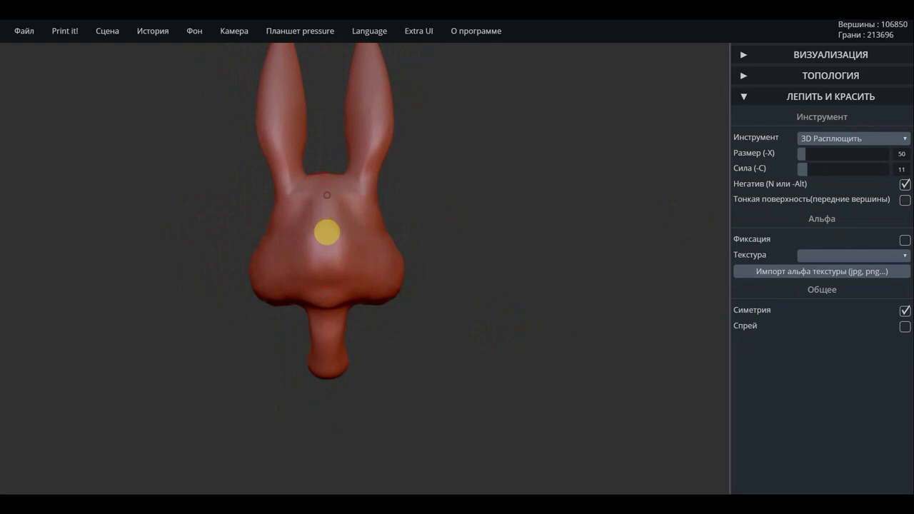
pyautogui.moveTo(336, 213); pyautogui.dragTo(341, 248)
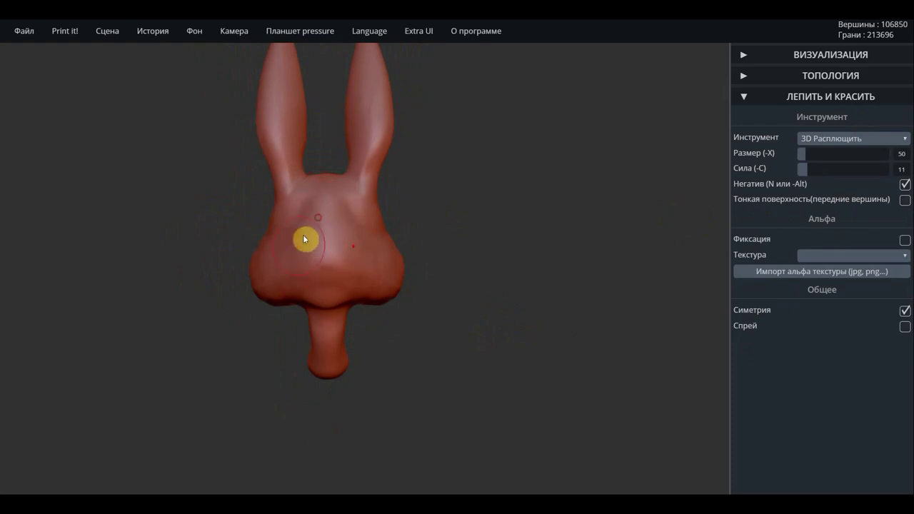
pyautogui.moveTo(502, 350)
pyautogui.mouseDown()
pyautogui.moveTo(337, 265)
pyautogui.moveTo(288, 294)
pyautogui.moveTo(293, 263)
pyautogui.mouseUp()
pyautogui.moveTo(463, 273)
pyautogui.mouseDown()
pyautogui.moveTo(474, 357)
pyautogui.moveTo(336, 179)
pyautogui.moveTo(298, 175)
pyautogui.moveTo(334, 173)
pyautogui.moveTo(365, 210)
pyautogui.moveTo(525, 228)
pyautogui.moveTo(327, 157)
pyautogui.moveTo(333, 135)
pyautogui.moveTo(307, 171)
pyautogui.moveTo(333, 207)
pyautogui.moveTo(344, 194)
pyautogui.moveTo(428, 240)
pyautogui.moveTo(617, 260)
pyautogui.moveTo(333, 200)
pyautogui.moveTo(284, 210)
pyautogui.moveTo(353, 233)
pyautogui.moveTo(302, 208)
pyautogui.moveTo(374, 216)
pyautogui.moveTo(329, 192)
pyautogui.moveTo(326, 164)
pyautogui.moveTo(314, 155)
pyautogui.moveTo(359, 183)
pyautogui.mouseUp()
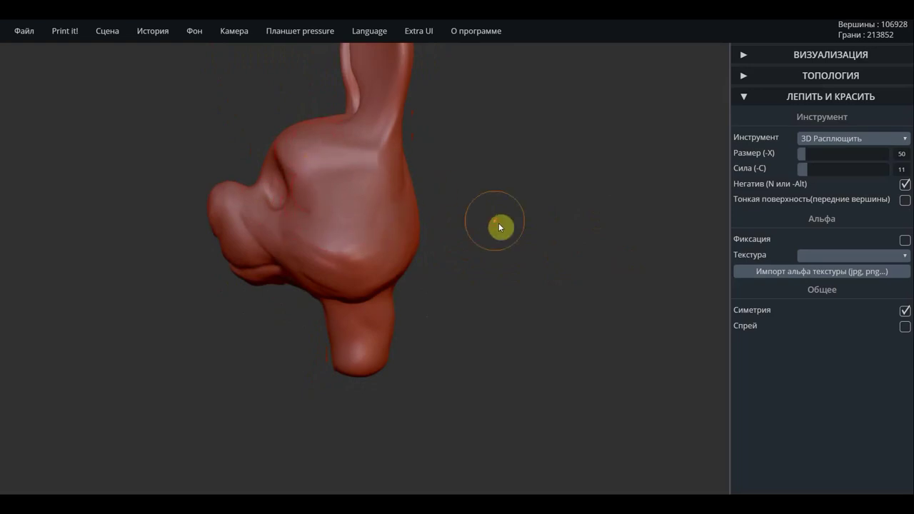
pyautogui.moveTo(498, 227)
pyautogui.mouseDown()
pyautogui.moveTo(618, 215)
pyautogui.moveTo(407, 146)
pyautogui.mouseUp()
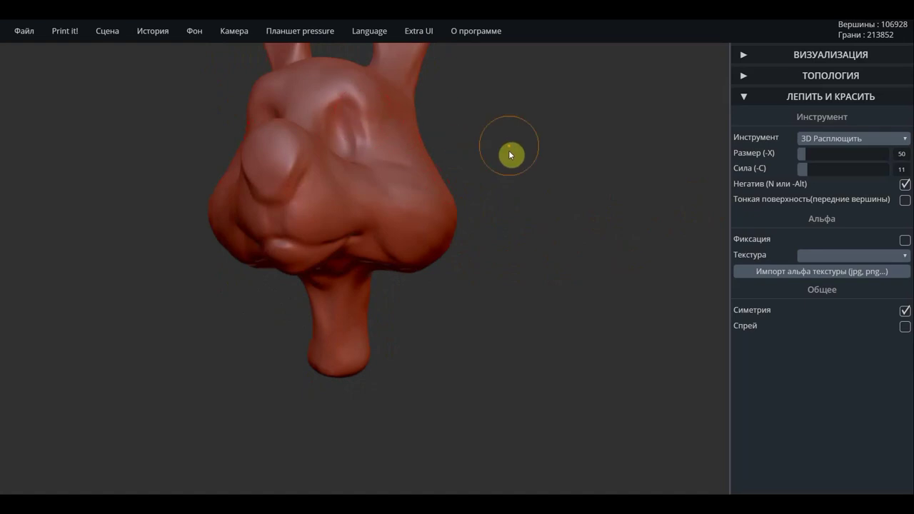
pyautogui.moveTo(510, 153)
pyautogui.mouseDown()
pyautogui.moveTo(545, 284)
pyautogui.moveTo(514, 336)
pyautogui.moveTo(394, 339)
pyautogui.mouseUp()
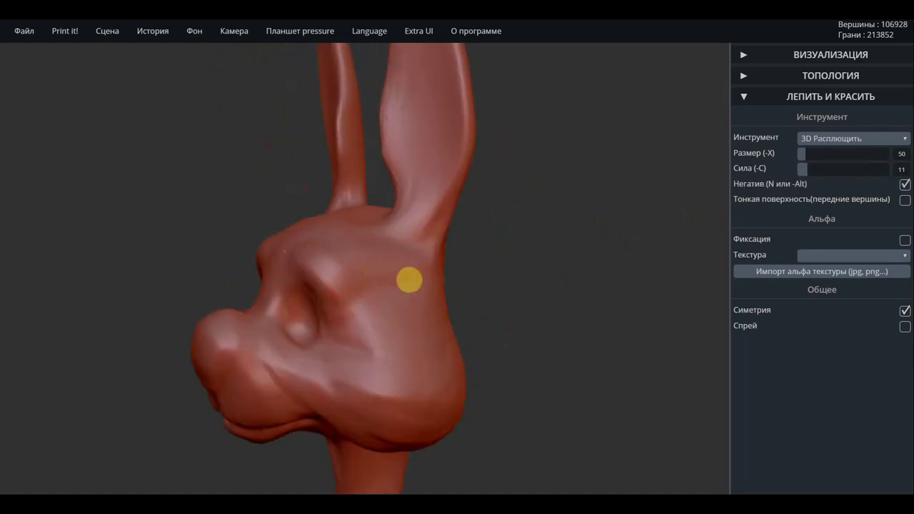
pyautogui.moveTo(365, 249)
pyautogui.mouseDown()
pyautogui.moveTo(397, 247)
pyautogui.moveTo(451, 190)
pyautogui.moveTo(418, 244)
pyautogui.moveTo(407, 238)
pyautogui.moveTo(414, 192)
pyautogui.moveTo(405, 226)
pyautogui.moveTo(457, 169)
pyautogui.moveTo(424, 252)
pyautogui.mouseUp()
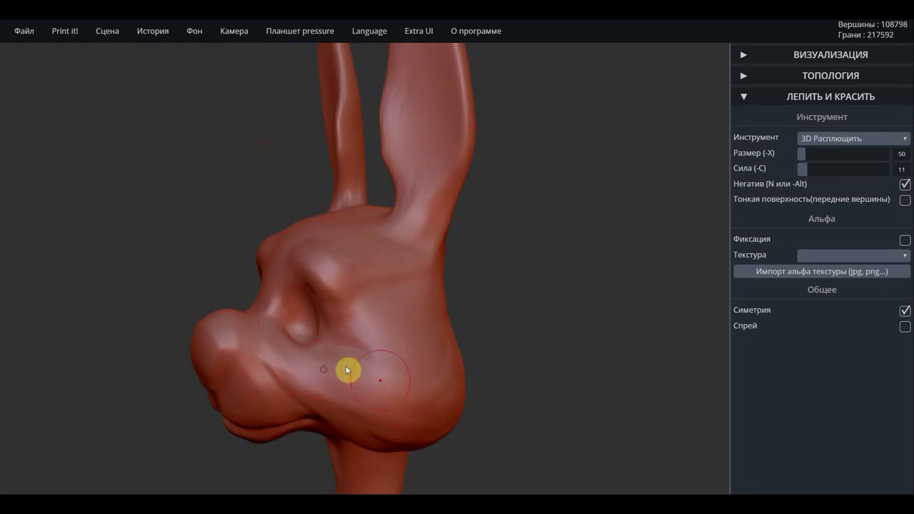
pyautogui.moveTo(265, 393)
pyautogui.mouseDown(button='right')
pyautogui.moveTo(402, 375)
pyautogui.moveTo(635, 482)
pyautogui.mouseUp(button='right')
pyautogui.scroll(2, 404, 420)
pyautogui.scroll(3, 418, 404)
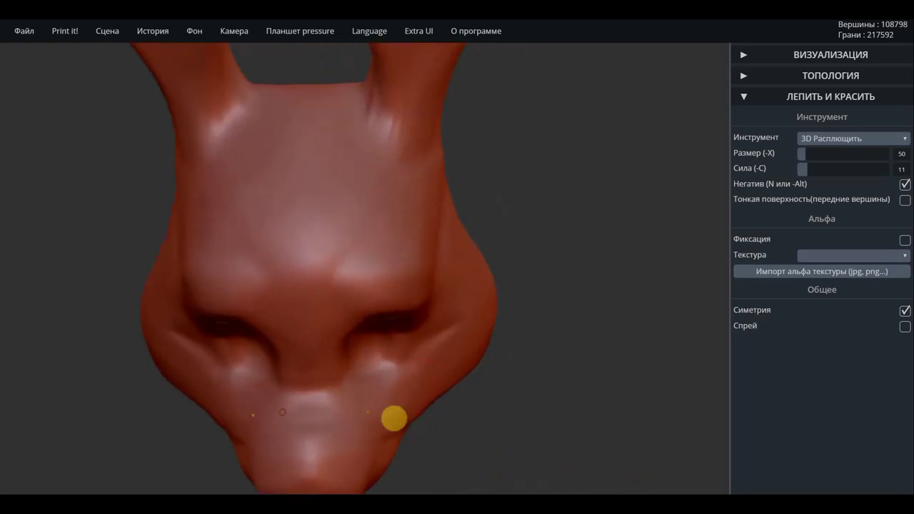
pyautogui.moveTo(545, 437)
pyautogui.mouseDown(button='right')
pyautogui.moveTo(484, 414)
pyautogui.moveTo(418, 408)
pyautogui.moveTo(443, 372)
pyautogui.moveTo(241, 312)
pyautogui.mouseUp(button='right')
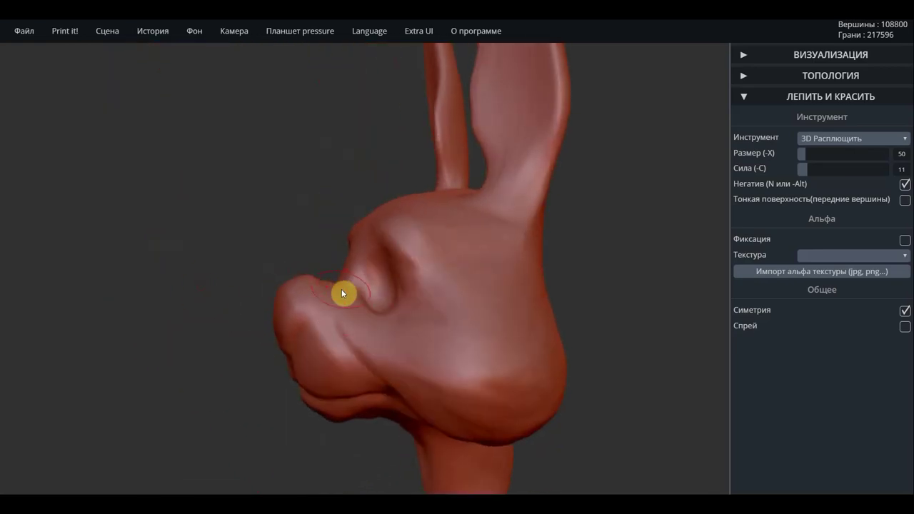
pyautogui.moveTo(602, 419)
pyautogui.mouseDown(button='right')
pyautogui.moveTo(510, 402)
pyautogui.moveTo(638, 395)
pyautogui.mouseUp(button='right')
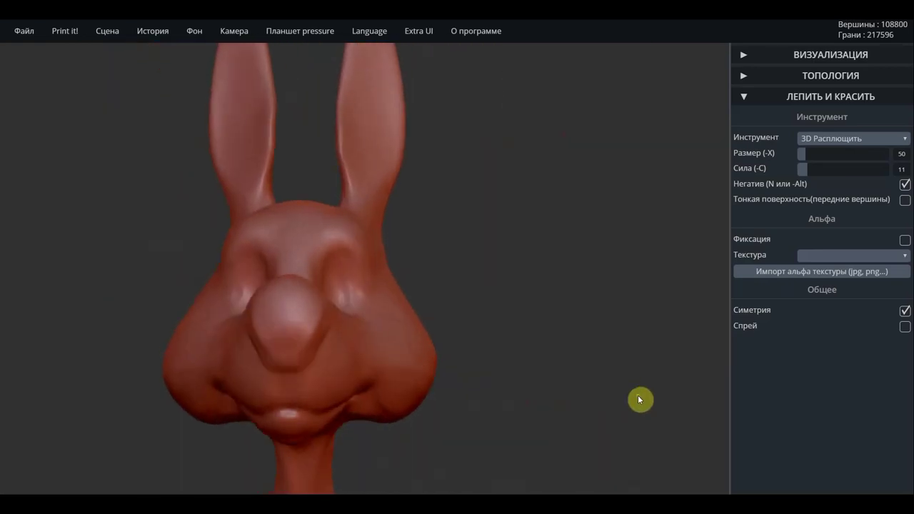
# Switch back to 3D Кисть and add small bumps to the chin, lower lip and cheek.
pyautogui.click(838, 140)
pyautogui.click(814, 159)
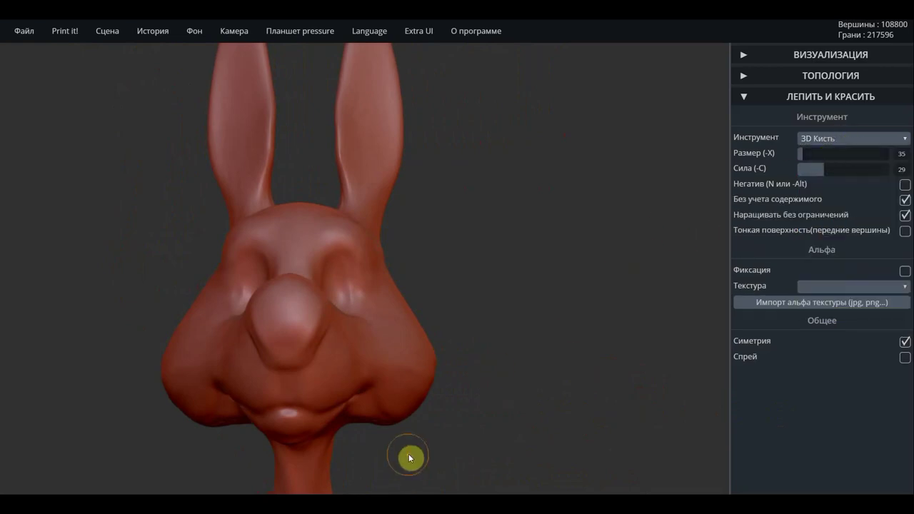
pyautogui.click(322, 384)
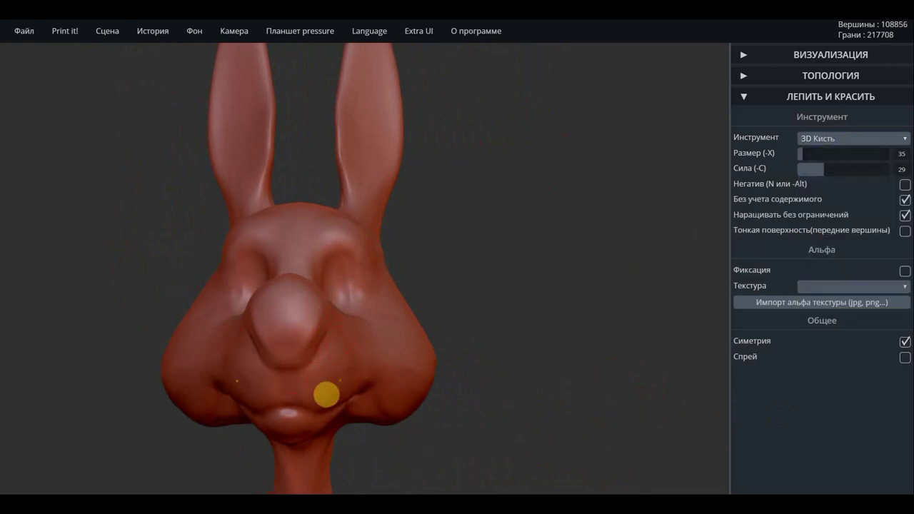
pyautogui.click(327, 398)
pyautogui.moveTo(308, 387)
pyautogui.mouseDown()
pyautogui.moveTo(352, 379)
pyautogui.moveTo(343, 345)
pyautogui.moveTo(328, 379)
pyautogui.mouseUp()
pyautogui.moveTo(502, 353); pyautogui.dragTo(314, 369)
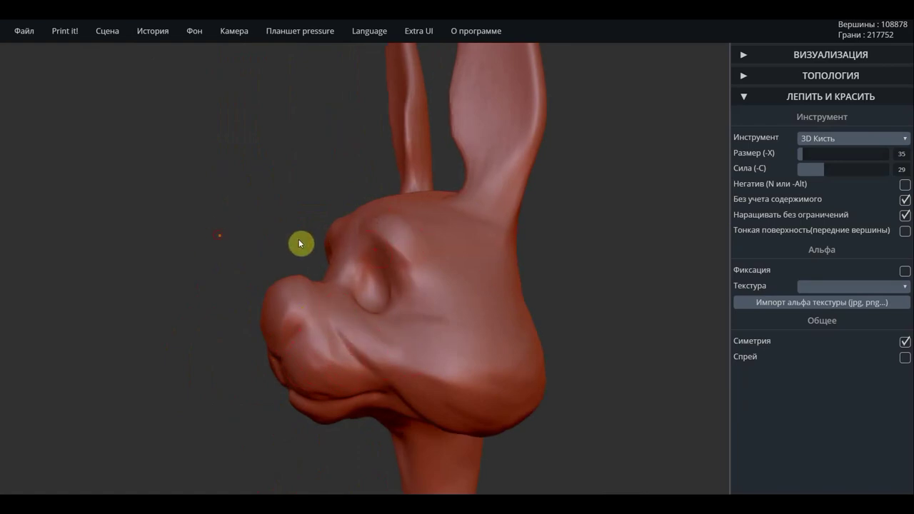
# Add volume across the top and lower part of the head.
pyautogui.moveTo(300, 243)
pyautogui.mouseDown()
pyautogui.moveTo(403, 241)
pyautogui.moveTo(341, 290)
pyautogui.moveTo(316, 278)
pyautogui.mouseUp()
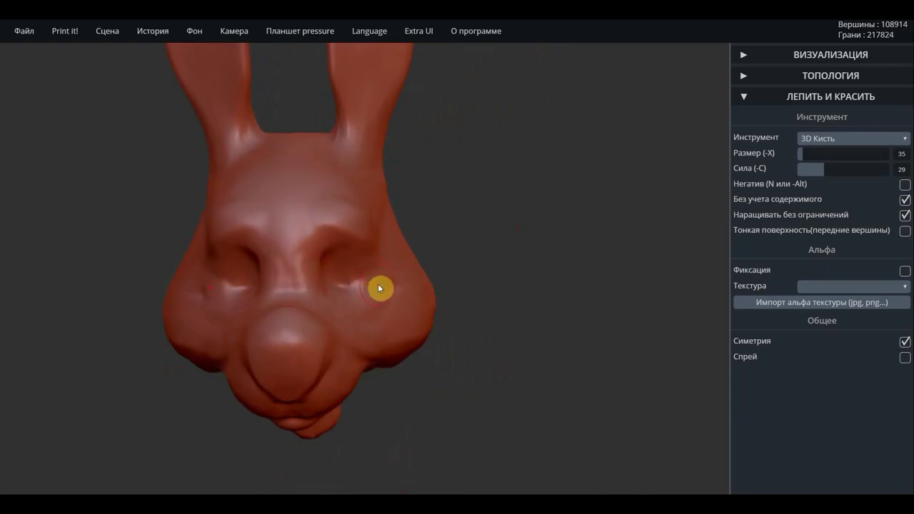
pyautogui.moveTo(526, 312)
pyautogui.mouseDown()
pyautogui.moveTo(425, 235)
pyautogui.moveTo(342, 264)
pyautogui.mouseUp()
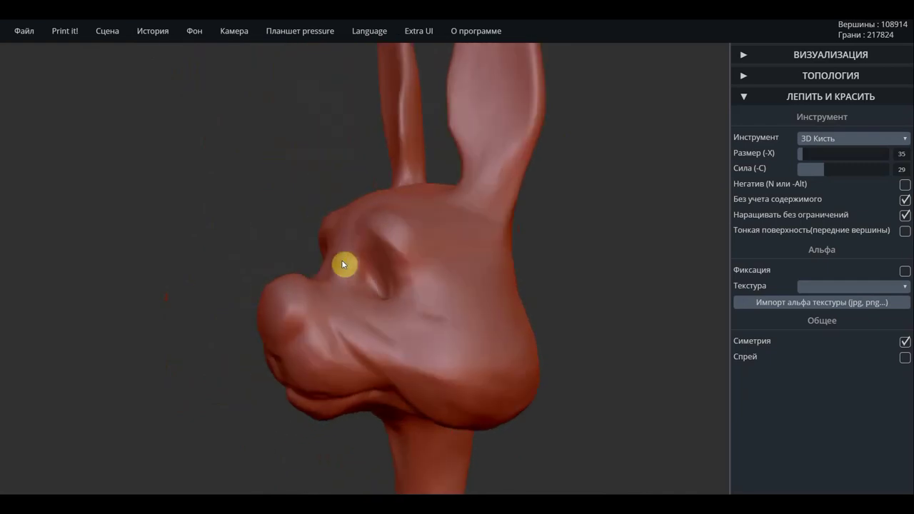
pyautogui.moveTo(296, 429)
pyautogui.mouseDown()
pyautogui.moveTo(275, 420)
pyautogui.moveTo(451, 383)
pyautogui.moveTo(504, 292)
pyautogui.mouseUp()
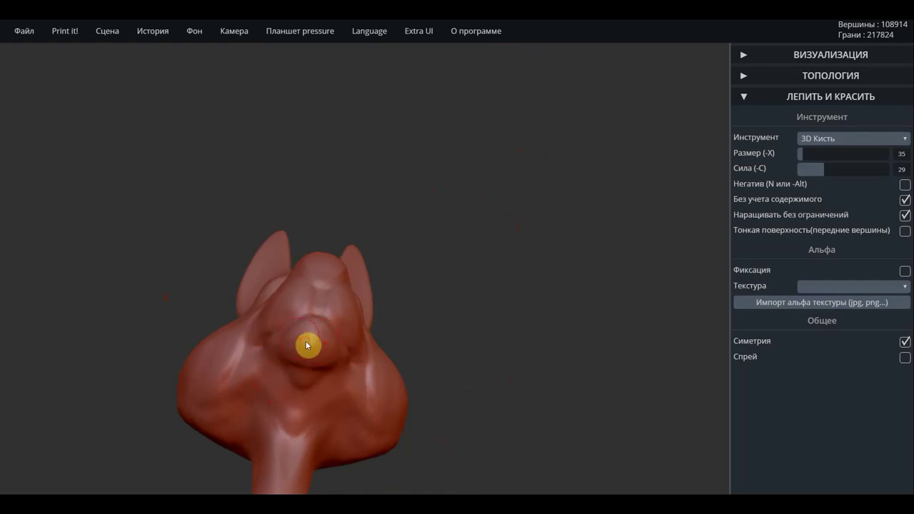
pyautogui.moveTo(360, 304)
pyautogui.mouseDown()
pyautogui.moveTo(586, 371)
pyautogui.moveTo(504, 398)
pyautogui.moveTo(546, 365)
pyautogui.moveTo(341, 350)
pyautogui.mouseUp()
pyautogui.moveTo(393, 384); pyautogui.dragTo(340, 255)
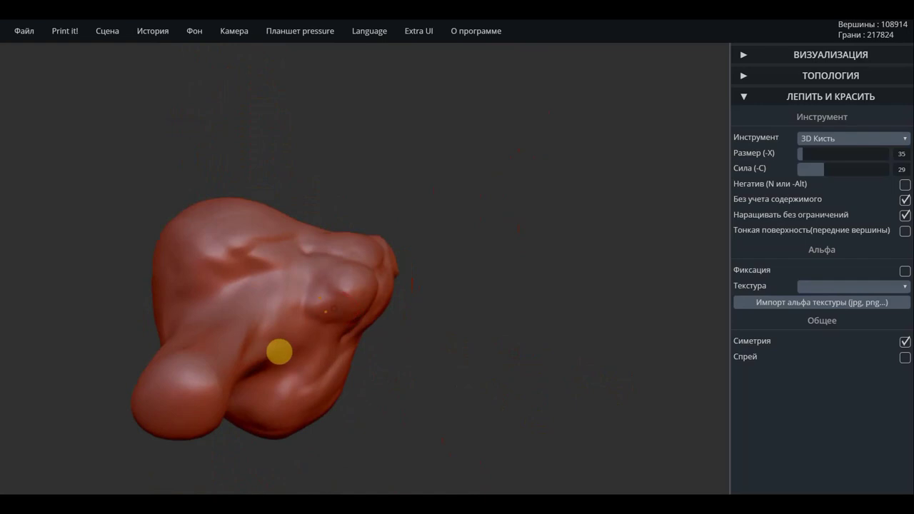
pyautogui.moveTo(280, 352)
pyautogui.mouseDown()
pyautogui.moveTo(327, 317)
pyautogui.moveTo(296, 317)
pyautogui.moveTo(283, 286)
pyautogui.mouseUp()
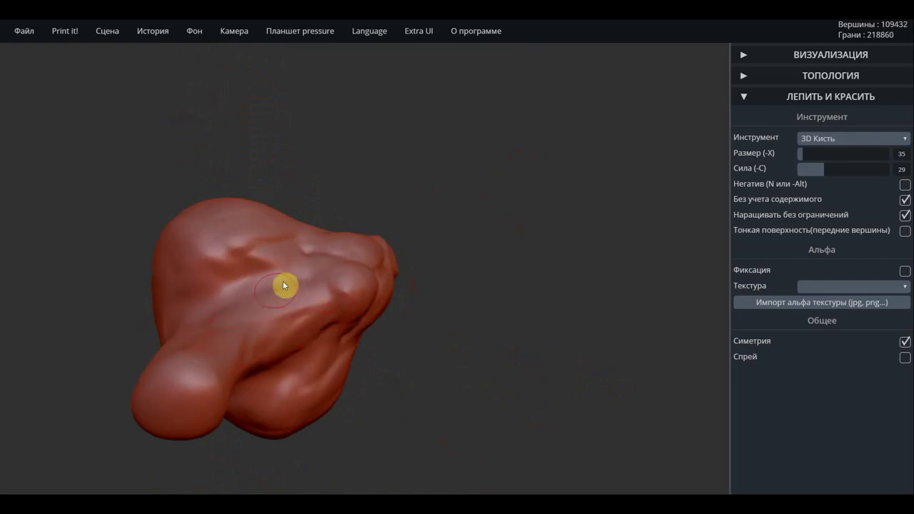
pyautogui.moveTo(306, 253); pyautogui.dragTo(229, 350)
# Build up volume on the neck, briefly toggling smoothing with Shift.
pyautogui.moveTo(429, 335)
pyautogui.mouseDown()
pyautogui.moveTo(475, 439)
pyautogui.moveTo(372, 381)
pyautogui.moveTo(141, 365)
pyautogui.moveTo(63, 378)
pyautogui.mouseUp()
pyautogui.moveTo(288, 370)
pyautogui.mouseDown()
pyautogui.moveTo(444, 398)
pyautogui.moveTo(121, 393)
pyautogui.mouseUp()
pyautogui.moveTo(532, 378); pyautogui.dragTo(362, 390)
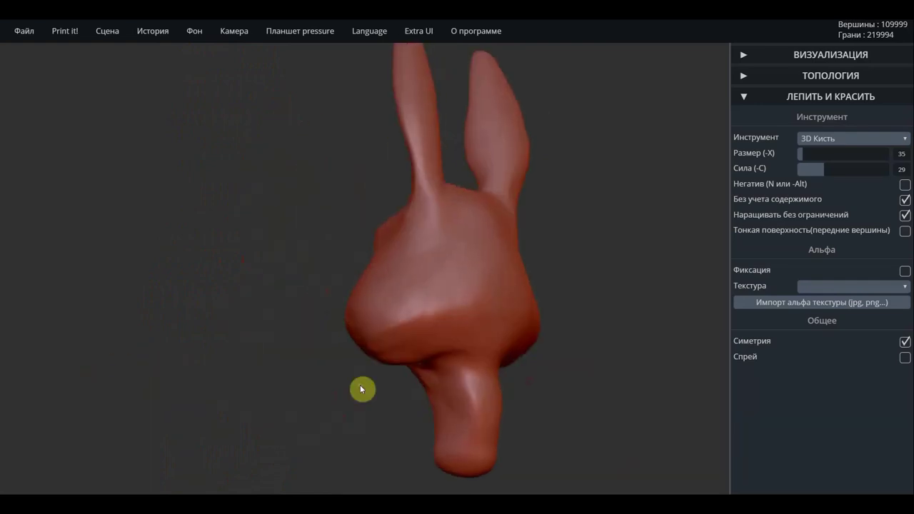
pyautogui.moveTo(453, 363)
pyautogui.mouseDown()
pyautogui.moveTo(467, 369)
pyautogui.moveTo(476, 459)
pyautogui.moveTo(455, 375)
pyautogui.moveTo(486, 415)
pyautogui.moveTo(429, 349)
pyautogui.moveTo(461, 376)
pyautogui.moveTo(470, 477)
pyautogui.moveTo(496, 445)
pyautogui.moveTo(649, 451)
pyautogui.mouseUp()
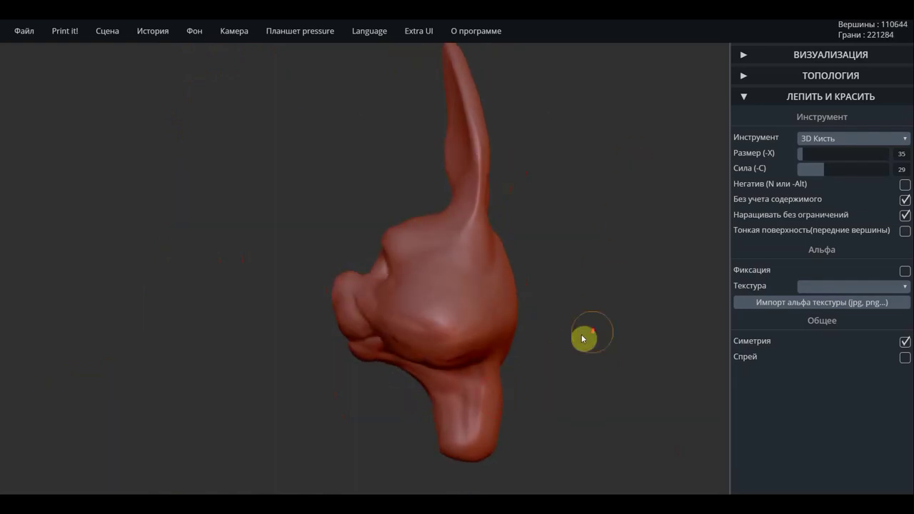
pyautogui.moveTo(584, 337); pyautogui.dragTo(451, 357)
pyautogui.press('shift')
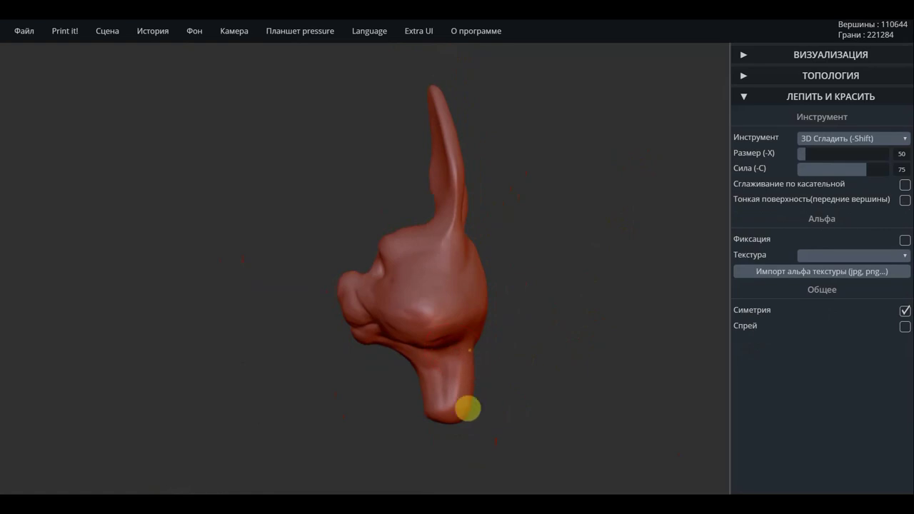
pyautogui.press('shift')
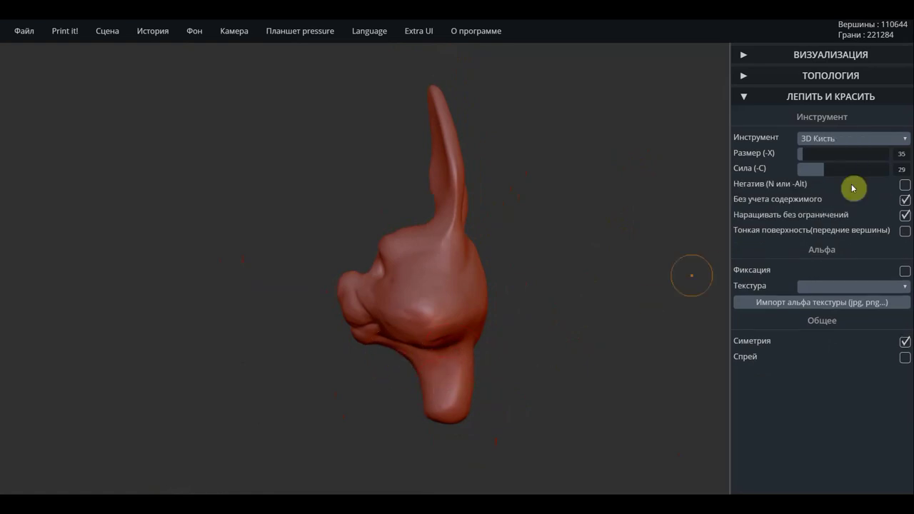
# Switch to 3D Тянучка and pull both cheeks outward.
pyautogui.click(853, 143)
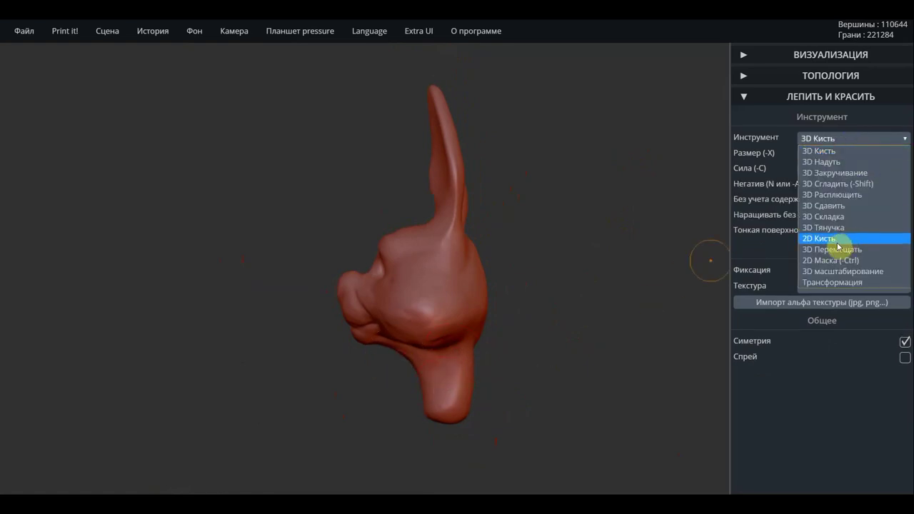
pyautogui.click(836, 228)
pyautogui.moveTo(513, 349); pyautogui.dragTo(437, 347)
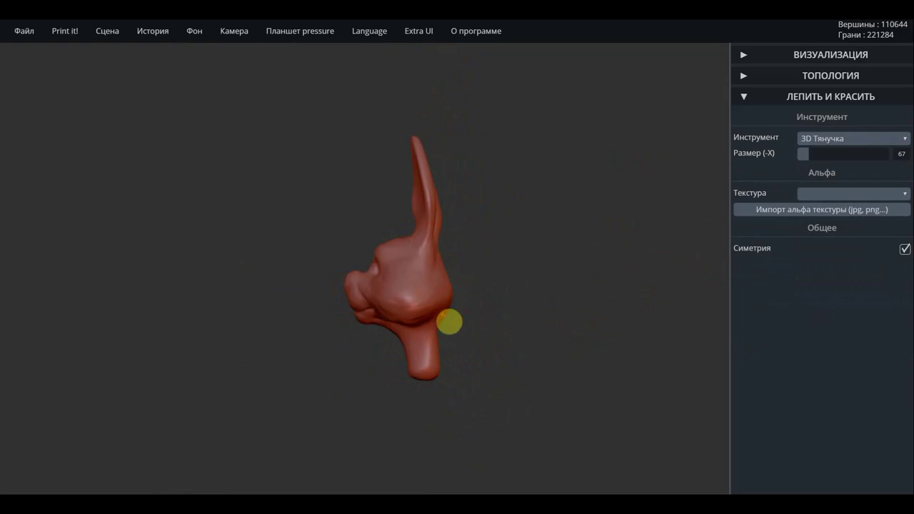
pyautogui.moveTo(500, 343); pyautogui.dragTo(273, 373)
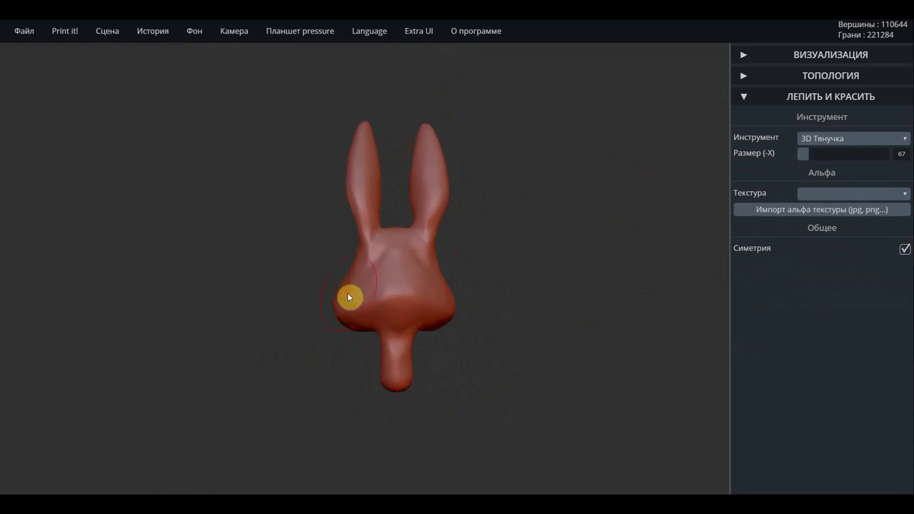
pyautogui.moveTo(349, 296)
pyautogui.mouseDown()
pyautogui.moveTo(643, 296)
pyautogui.moveTo(565, 322)
pyautogui.moveTo(437, 330)
pyautogui.mouseUp()
pyautogui.scroll(2, 450, 323)
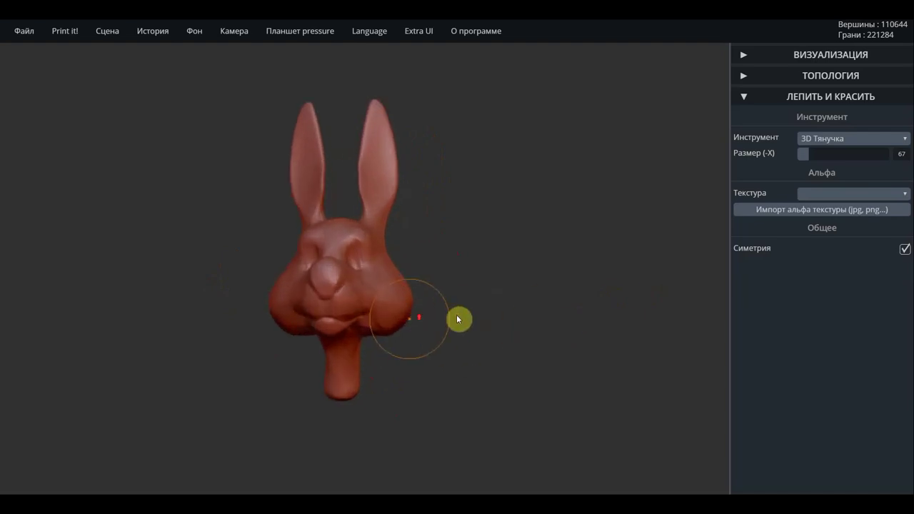
pyautogui.scroll(2, 455, 320)
pyautogui.scroll(2, 407, 279)
pyautogui.moveTo(399, 284); pyautogui.dragTo(410, 285)
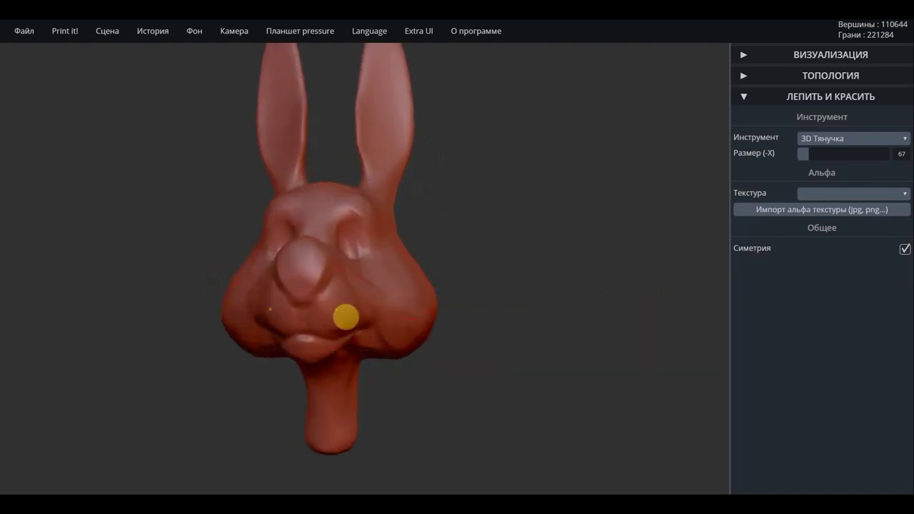
# Reshape the bulge under the chin from a side view.
pyautogui.moveTo(446, 362); pyautogui.dragTo(486, 479)
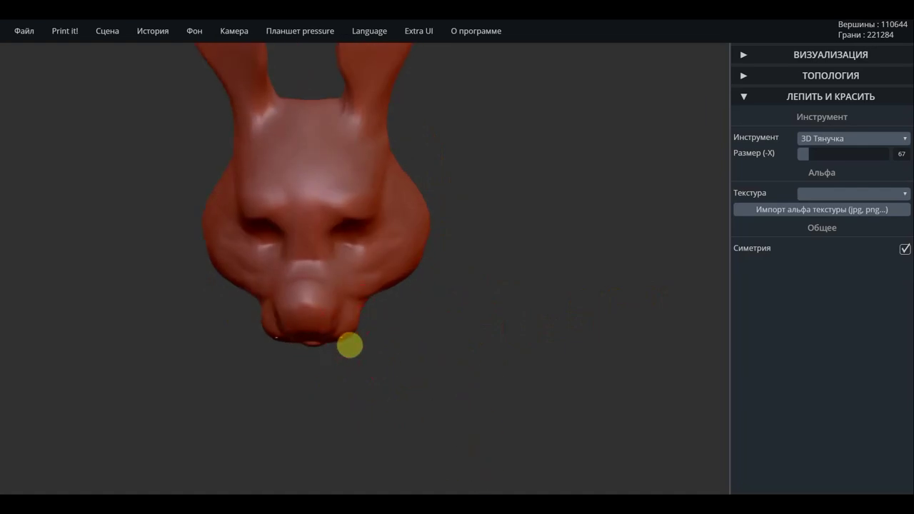
pyautogui.moveTo(461, 369)
pyautogui.mouseDown()
pyautogui.moveTo(235, 308)
pyautogui.moveTo(281, 264)
pyautogui.moveTo(322, 245)
pyautogui.moveTo(307, 283)
pyautogui.moveTo(358, 283)
pyautogui.moveTo(341, 351)
pyautogui.moveTo(349, 358)
pyautogui.moveTo(416, 375)
pyautogui.moveTo(546, 347)
pyautogui.mouseUp()
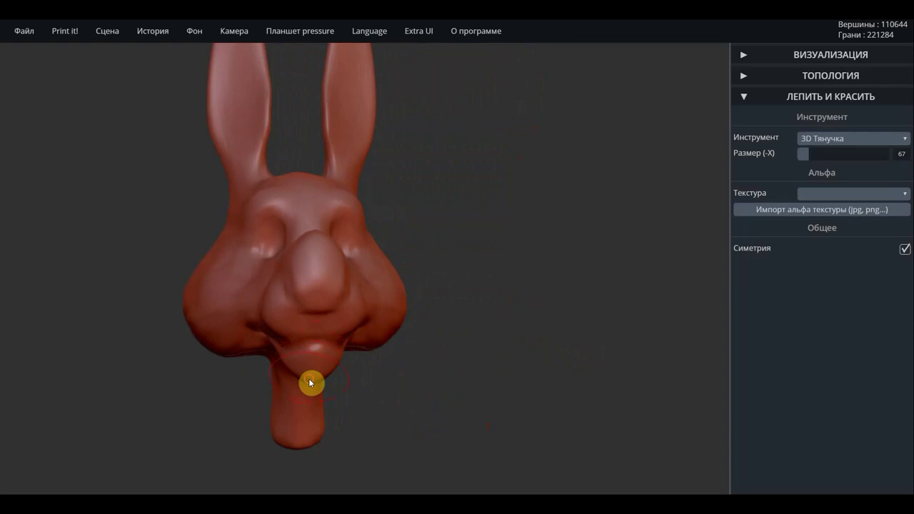
pyautogui.moveTo(310, 383)
pyautogui.mouseDown()
pyautogui.moveTo(290, 369)
pyautogui.moveTo(290, 330)
pyautogui.mouseUp()
pyautogui.moveTo(448, 367); pyautogui.dragTo(671, 169)
# Select 3D Надуть with strength 11 and size 35.
pyautogui.click(830, 139)
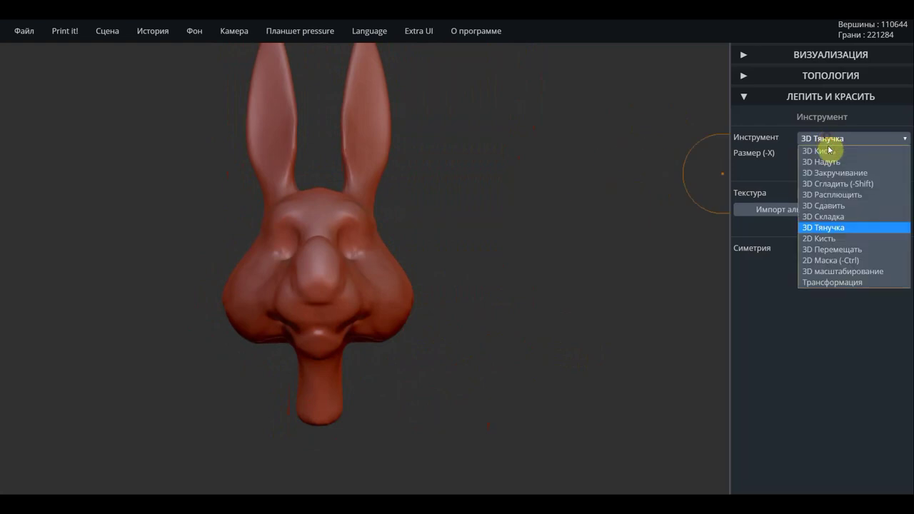
pyautogui.click(825, 152)
pyautogui.moveTo(478, 329)
pyautogui.mouseDown()
pyautogui.moveTo(338, 333)
pyautogui.moveTo(330, 256)
pyautogui.moveTo(381, 208)
pyautogui.mouseUp()
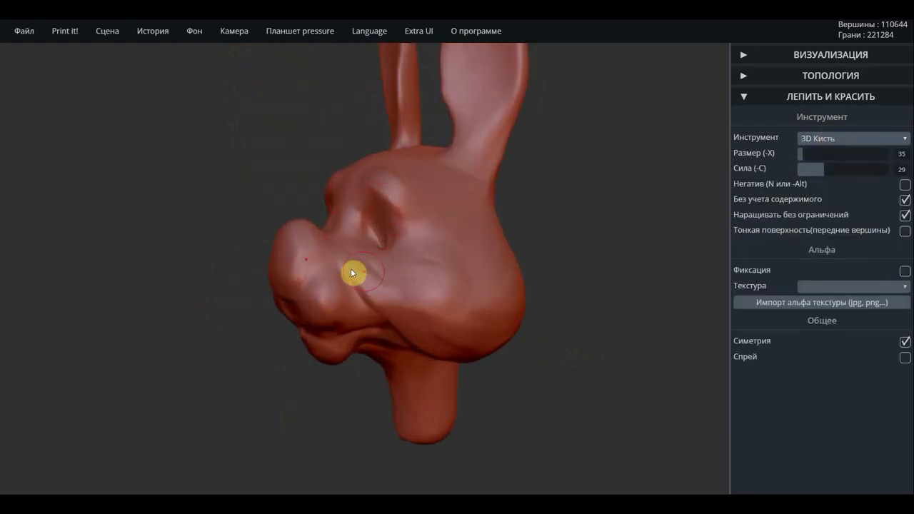
pyautogui.click(825, 140)
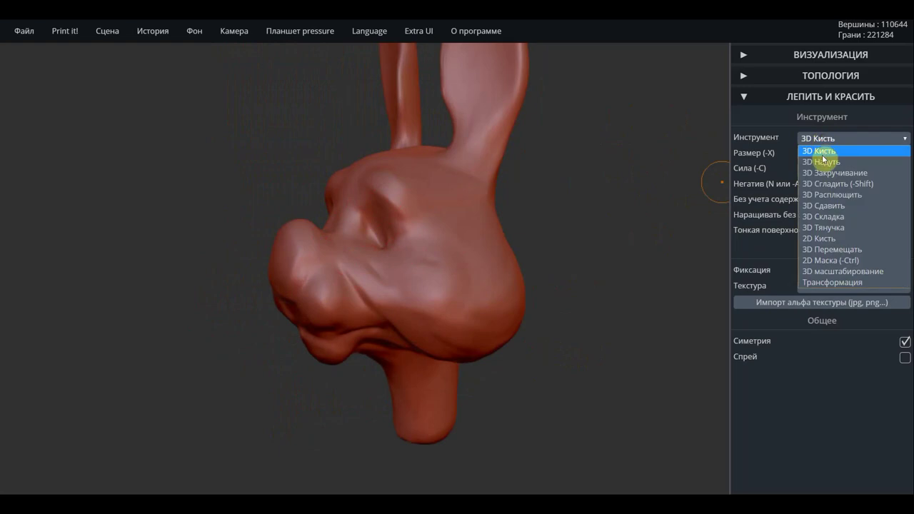
pyautogui.click(822, 154)
pyautogui.moveTo(824, 168); pyautogui.dragTo(804, 168)
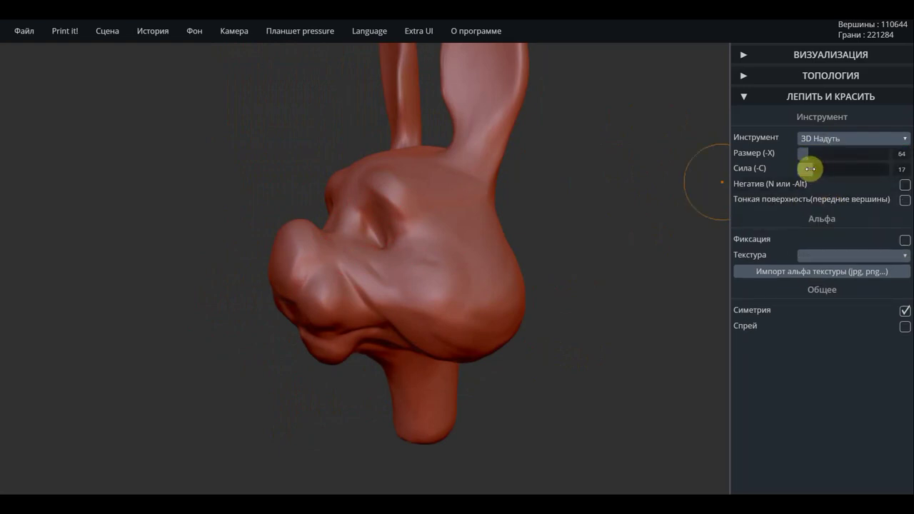
pyautogui.moveTo(614, 248); pyautogui.dragTo(275, 257)
pyautogui.moveTo(807, 152); pyautogui.dragTo(801, 153)
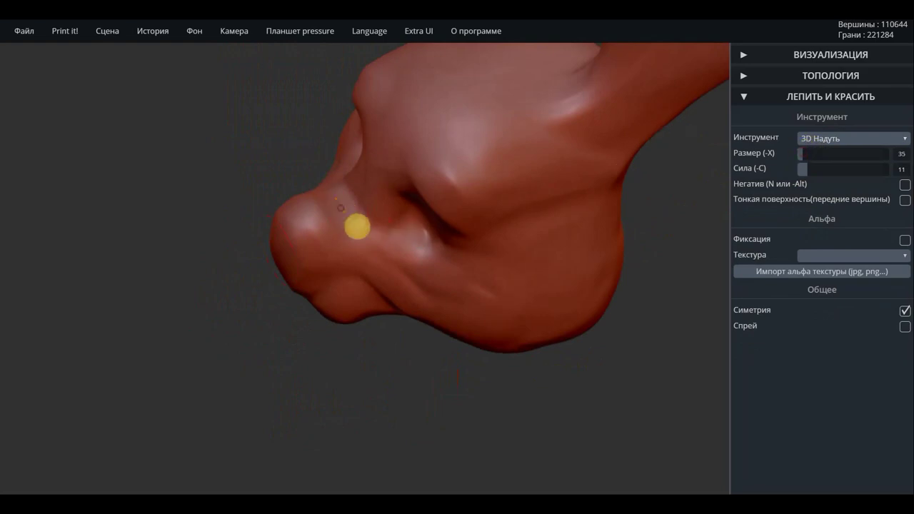
# Inflate small bumps along the snout and the cheek below it.
pyautogui.moveTo(357, 224); pyautogui.dragTo(379, 262)
pyautogui.moveTo(339, 205); pyautogui.dragTo(350, 231)
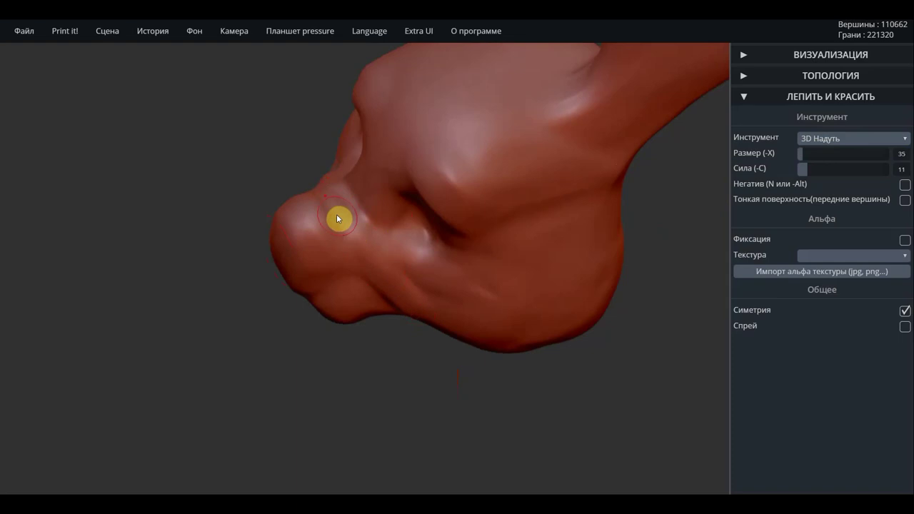
pyautogui.moveTo(347, 218); pyautogui.dragTo(392, 281)
pyautogui.moveTo(359, 227); pyautogui.dragTo(403, 294)
pyautogui.moveTo(402, 294)
pyautogui.mouseDown(button='right')
pyautogui.moveTo(351, 308)
pyautogui.moveTo(342, 296)
pyautogui.moveTo(360, 235)
pyautogui.mouseUp(button='right')
pyautogui.moveTo(360, 235); pyautogui.dragTo(465, 351)
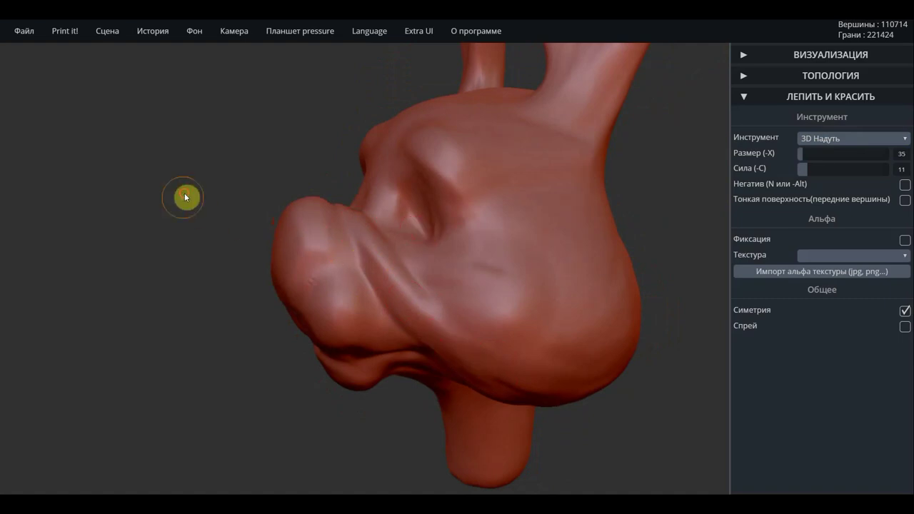
pyautogui.moveTo(188, 198)
pyautogui.mouseDown(button='right')
pyautogui.moveTo(298, 232)
pyautogui.moveTo(375, 218)
pyautogui.moveTo(430, 190)
pyautogui.moveTo(422, 190)
pyautogui.mouseUp(button='right')
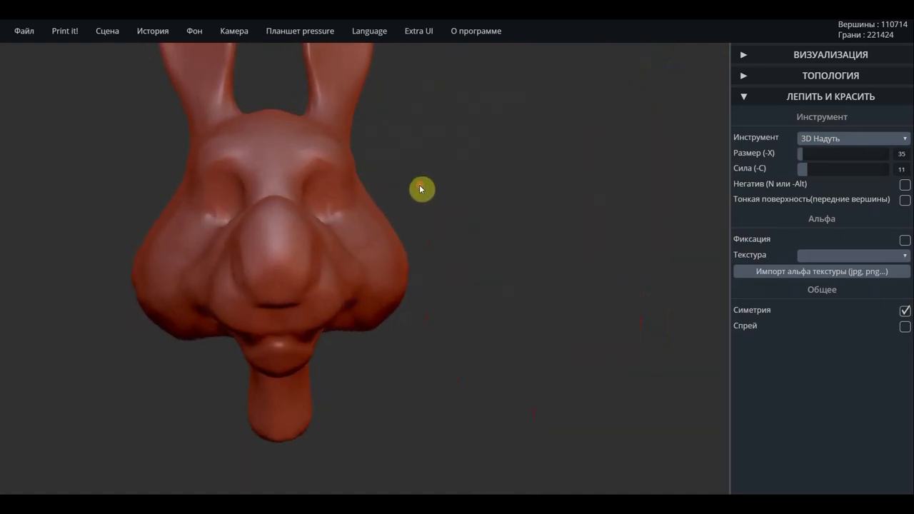
pyautogui.moveTo(199, 323); pyautogui.dragTo(358, 278, button='right')
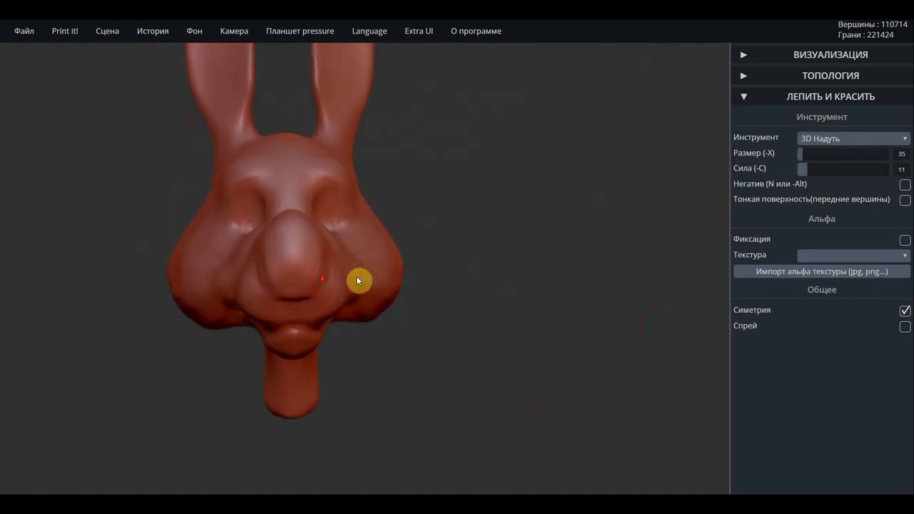
# Pull the jaw outward on both sides using symmetric 3D Тянучка.
pyautogui.click(839, 138)
pyautogui.click(842, 229)
pyautogui.moveTo(458, 235); pyautogui.dragTo(357, 250, button='right')
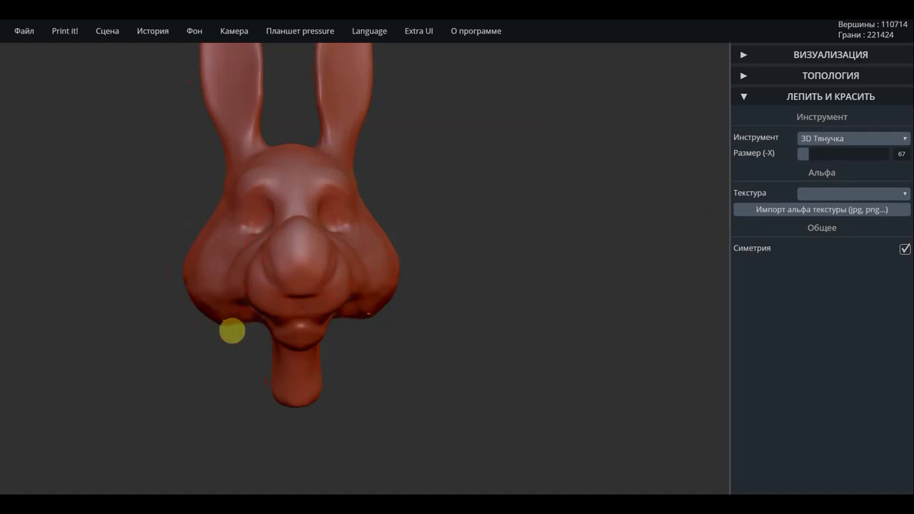
pyautogui.moveTo(243, 310); pyautogui.dragTo(247, 321)
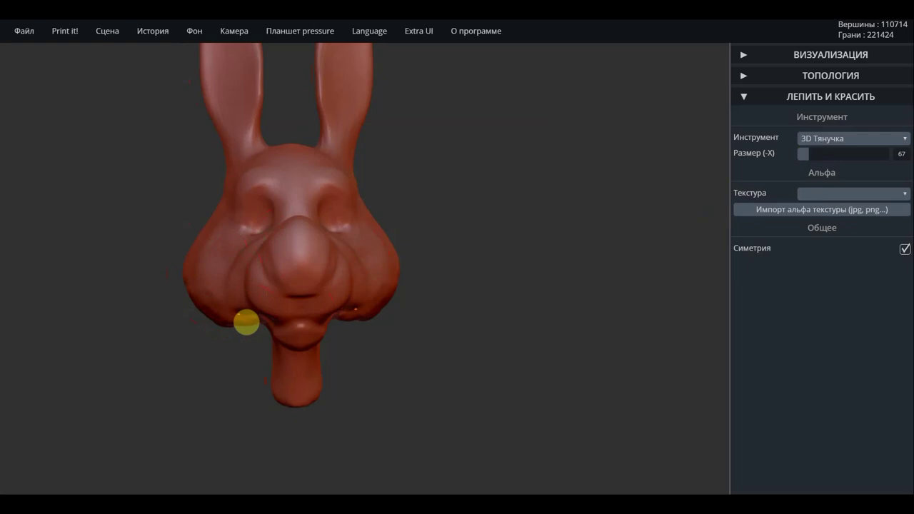
pyautogui.moveTo(274, 322)
pyautogui.mouseDown(button='right')
pyautogui.moveTo(386, 245)
pyautogui.moveTo(343, 300)
pyautogui.moveTo(237, 321)
pyautogui.moveTo(184, 316)
pyautogui.mouseUp(button='right')
# Select 3D Складка and crease the mouth line and the side of the snout.
pyautogui.click(832, 139)
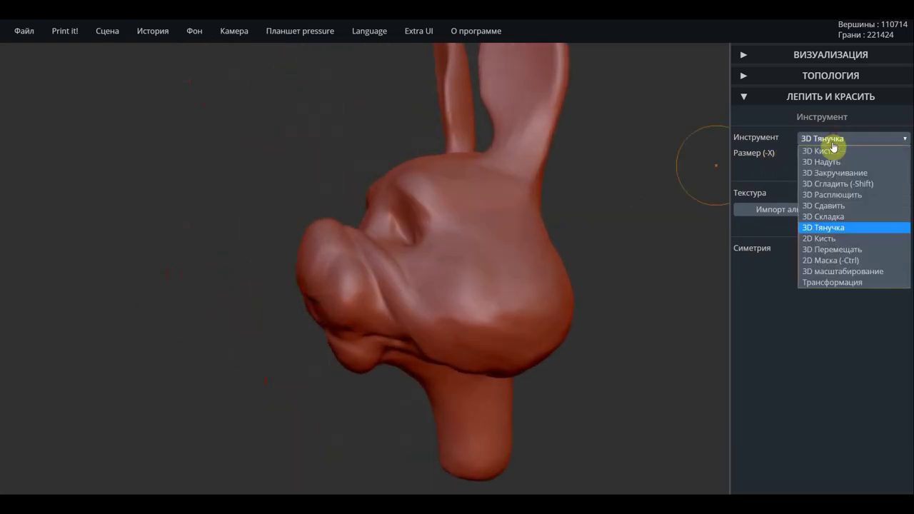
pyautogui.click(827, 216)
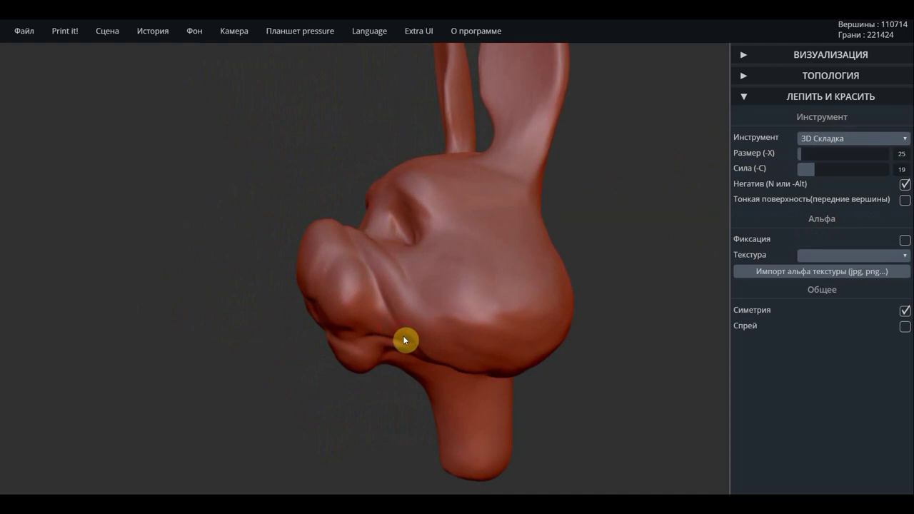
pyautogui.moveTo(395, 345)
pyautogui.mouseDown()
pyautogui.moveTo(345, 333)
pyautogui.moveTo(393, 337)
pyautogui.moveTo(402, 342)
pyautogui.moveTo(333, 339)
pyautogui.mouseUp()
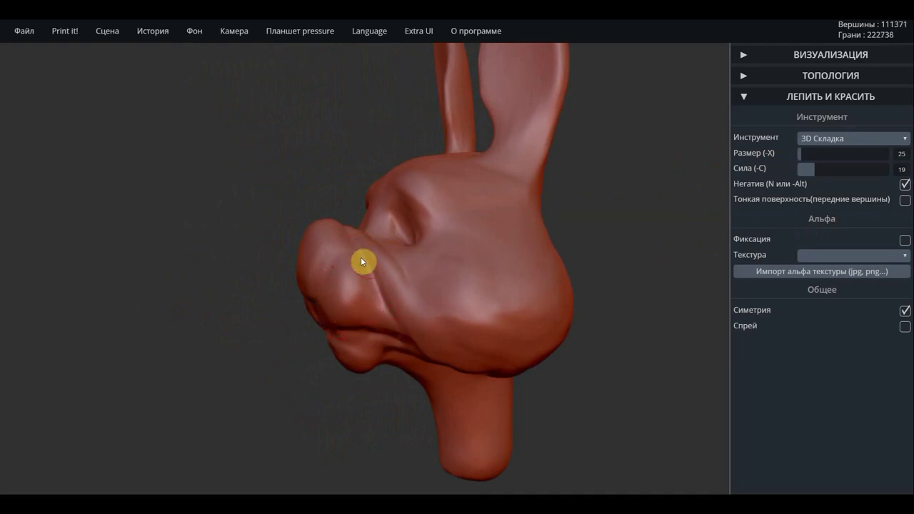
pyautogui.moveTo(363, 262)
pyautogui.mouseDown()
pyautogui.moveTo(347, 261)
pyautogui.moveTo(323, 306)
pyautogui.mouseUp()
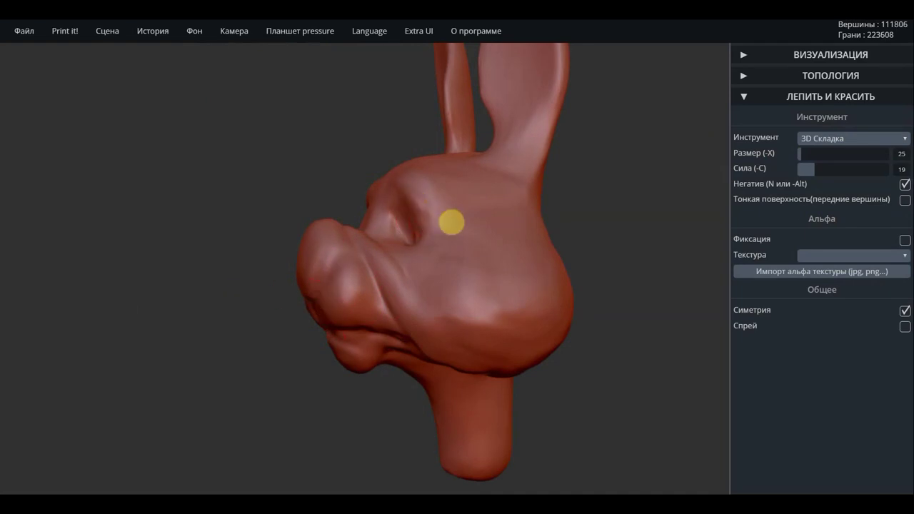
# Carve and deepen creases along the brow ridges above the nose.
pyautogui.moveTo(449, 220)
pyautogui.mouseDown(button='right')
pyautogui.moveTo(323, 188)
pyautogui.moveTo(400, 194)
pyautogui.moveTo(435, 179)
pyautogui.mouseUp(button='right')
pyautogui.scroll(2, 436, 179)
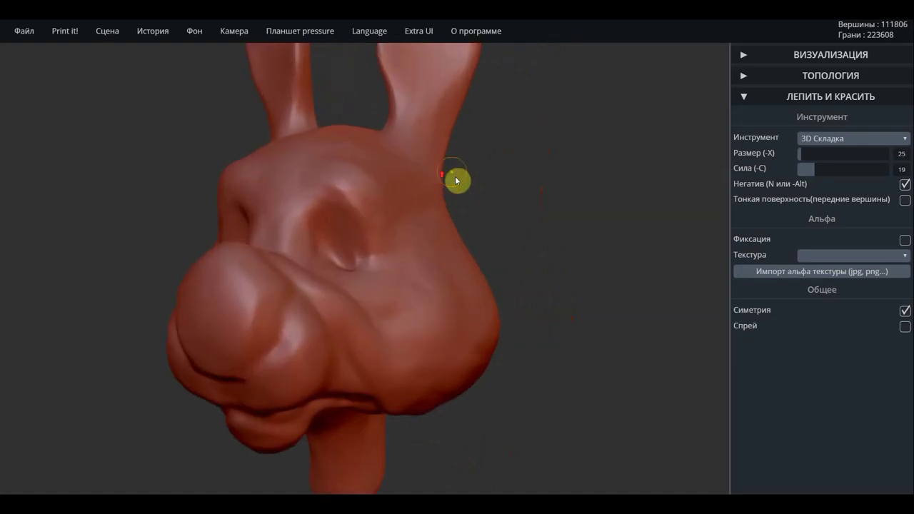
pyautogui.scroll(3, 457, 179)
pyautogui.moveTo(298, 191)
pyautogui.mouseDown()
pyautogui.moveTo(273, 183)
pyautogui.moveTo(357, 231)
pyautogui.moveTo(292, 153)
pyautogui.moveTo(264, 188)
pyautogui.moveTo(297, 158)
pyautogui.moveTo(282, 175)
pyautogui.mouseUp()
pyautogui.moveTo(519, 200)
pyautogui.mouseDown(button='right')
pyautogui.moveTo(400, 232)
pyautogui.moveTo(274, 164)
pyautogui.mouseUp(button='right')
pyautogui.moveTo(273, 164)
pyautogui.mouseDown()
pyautogui.moveTo(335, 226)
pyautogui.moveTo(269, 145)
pyautogui.moveTo(329, 218)
pyautogui.moveTo(330, 241)
pyautogui.mouseUp()
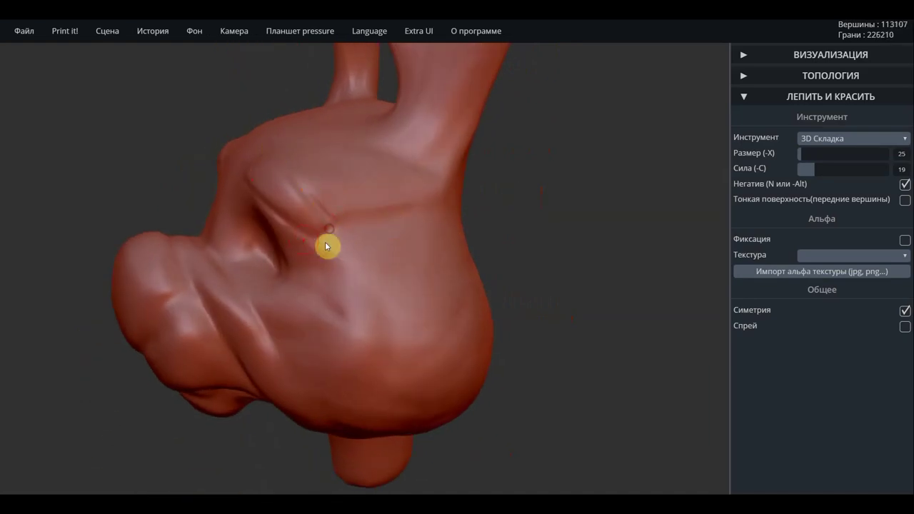
pyautogui.moveTo(174, 137); pyautogui.dragTo(220, 169, button='right')
pyautogui.moveTo(272, 213)
pyautogui.mouseDown()
pyautogui.moveTo(267, 290)
pyautogui.moveTo(271, 210)
pyautogui.moveTo(329, 218)
pyautogui.moveTo(287, 190)
pyautogui.moveTo(335, 231)
pyautogui.moveTo(302, 197)
pyautogui.moveTo(363, 300)
pyautogui.moveTo(302, 273)
pyautogui.moveTo(302, 292)
pyautogui.moveTo(265, 261)
pyautogui.moveTo(301, 226)
pyautogui.mouseUp()
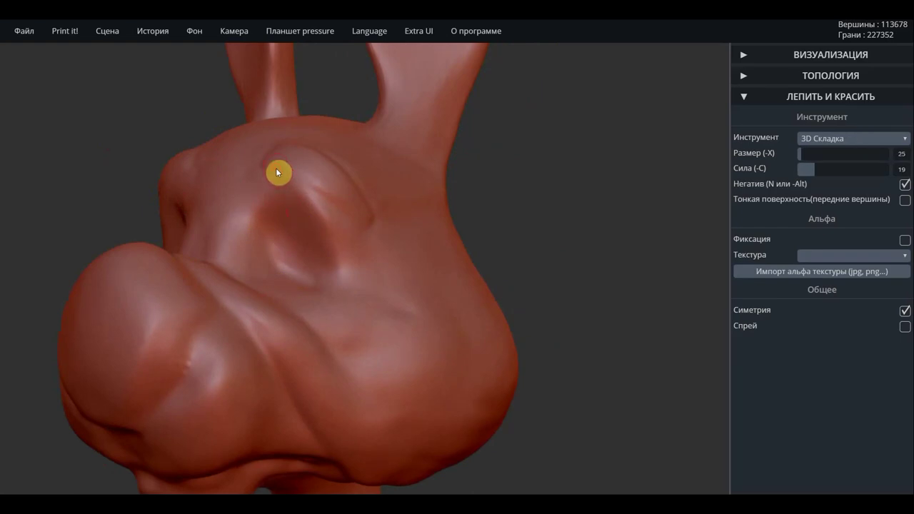
pyautogui.moveTo(340, 198); pyautogui.dragTo(296, 182)
pyautogui.scroll(-3, 421, 235)
pyautogui.scroll(-2, 479, 212)
pyautogui.scroll(-2, 469, 229)
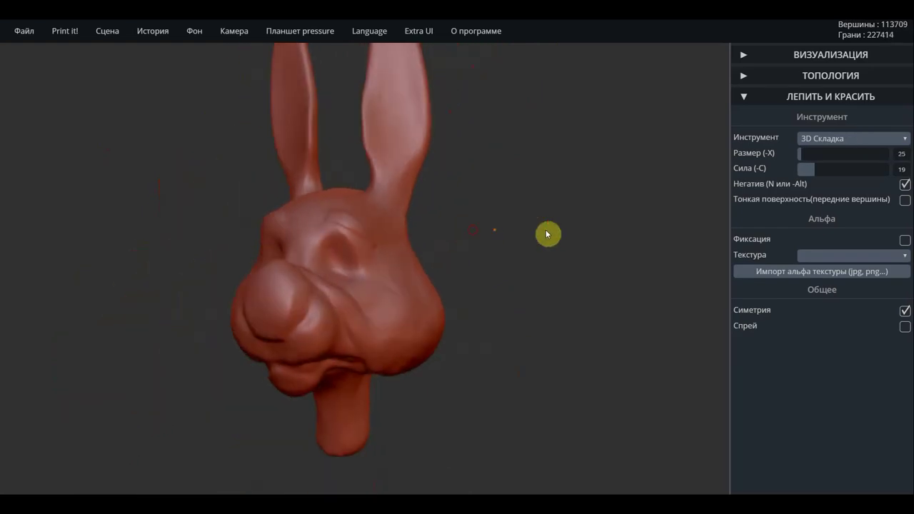
pyautogui.moveTo(547, 234); pyautogui.dragTo(579, 222)
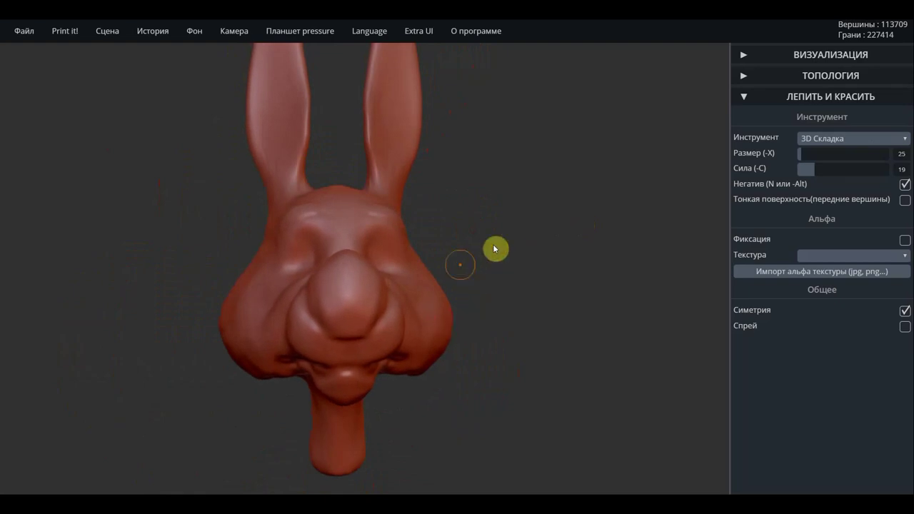
# Switch to 3D Тянучка and pull the nose and lower nose into shape.
pyautogui.click(822, 139)
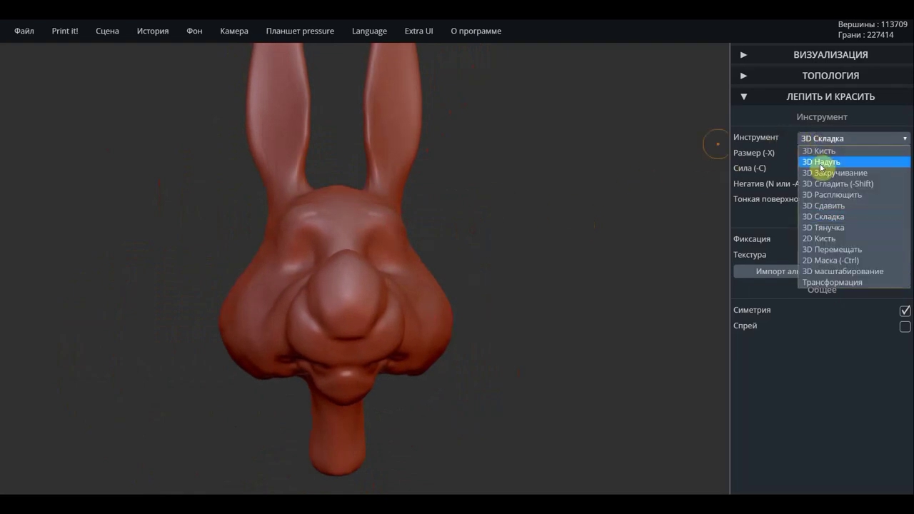
pyautogui.click(833, 235)
pyautogui.scroll(2, 332, 275)
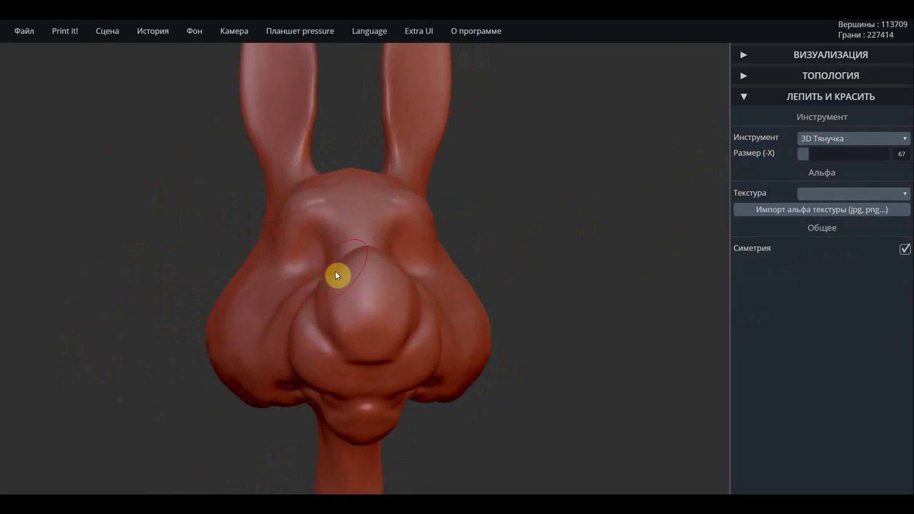
pyautogui.moveTo(343, 278); pyautogui.dragTo(339, 272)
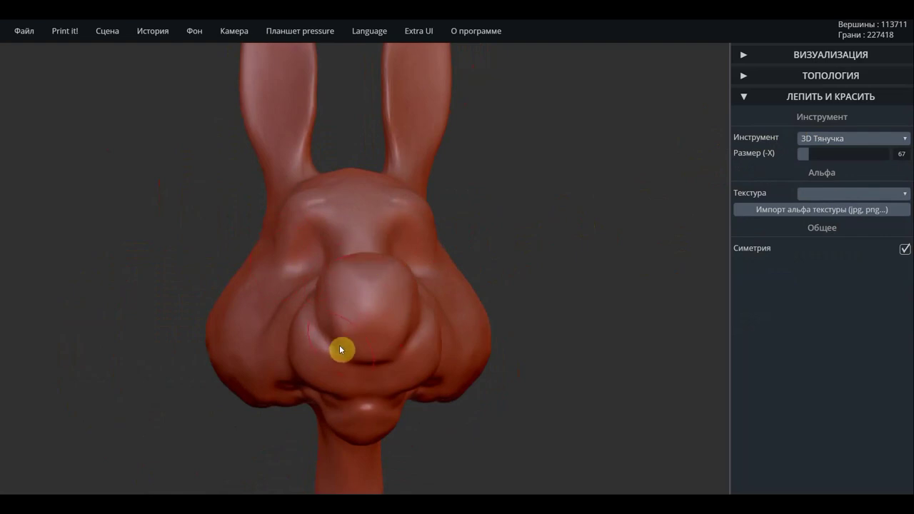
pyautogui.moveTo(346, 354); pyautogui.dragTo(332, 330)
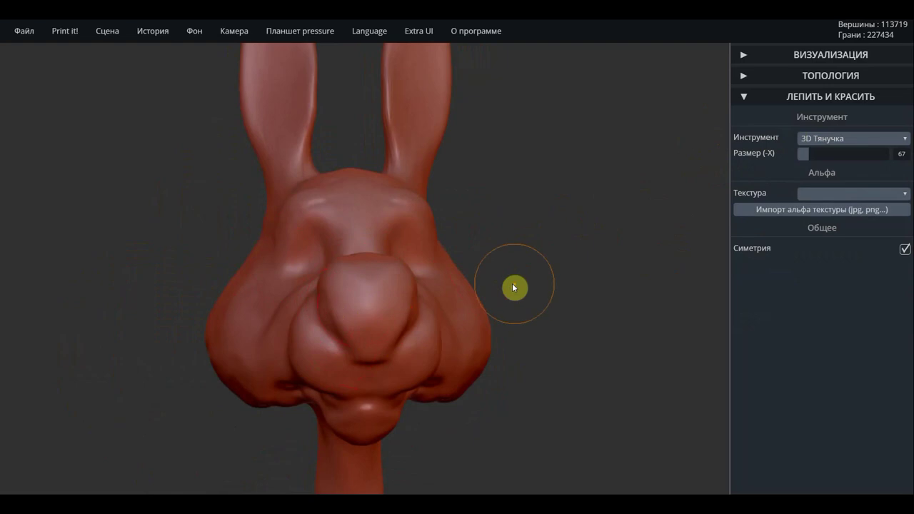
# Pull the left and right ear bases outward and upward to thicken them.
pyautogui.moveTo(515, 286); pyautogui.dragTo(648, 287)
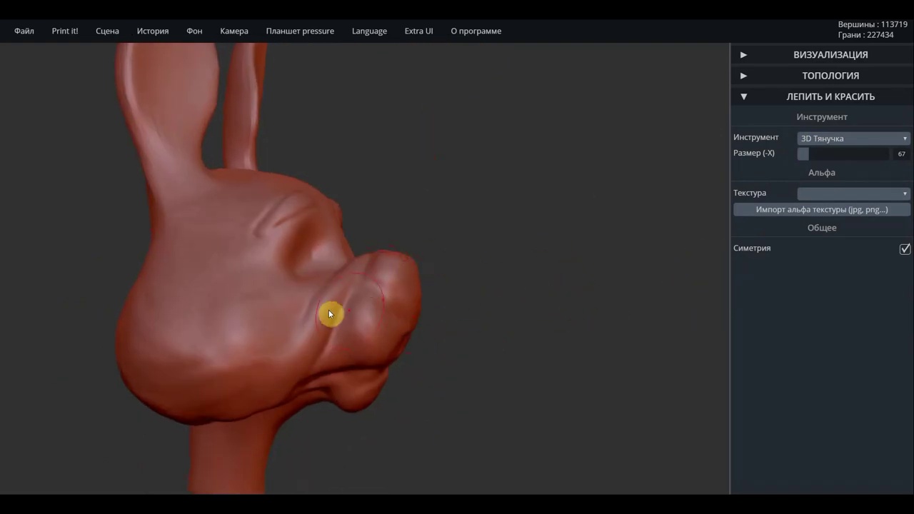
pyautogui.scroll(-2, 169, 277)
pyautogui.scroll(-3, 186, 253)
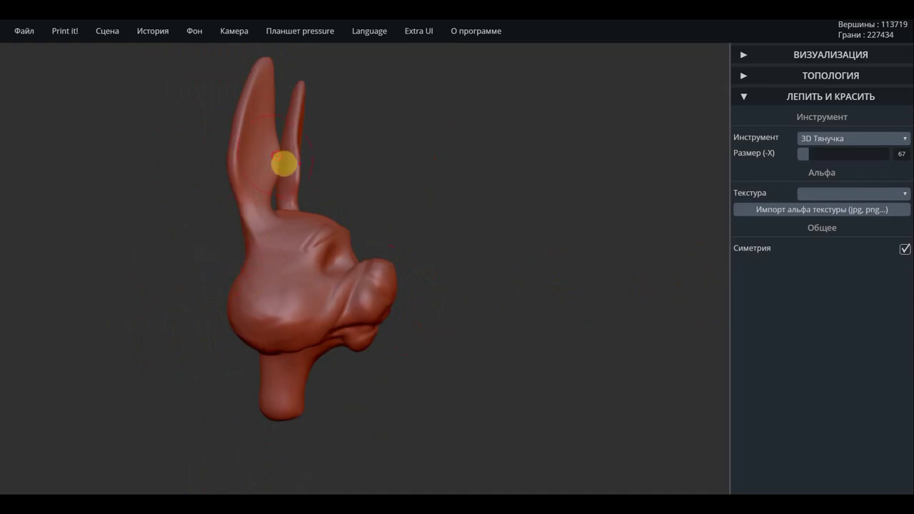
pyautogui.moveTo(443, 169); pyautogui.dragTo(238, 172)
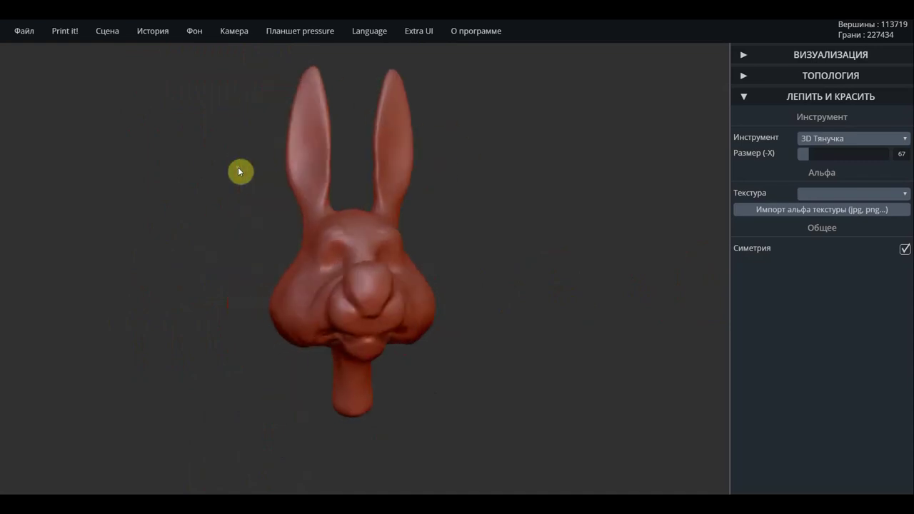
pyautogui.moveTo(322, 154)
pyautogui.mouseDown()
pyautogui.moveTo(332, 124)
pyautogui.moveTo(305, 140)
pyautogui.mouseUp()
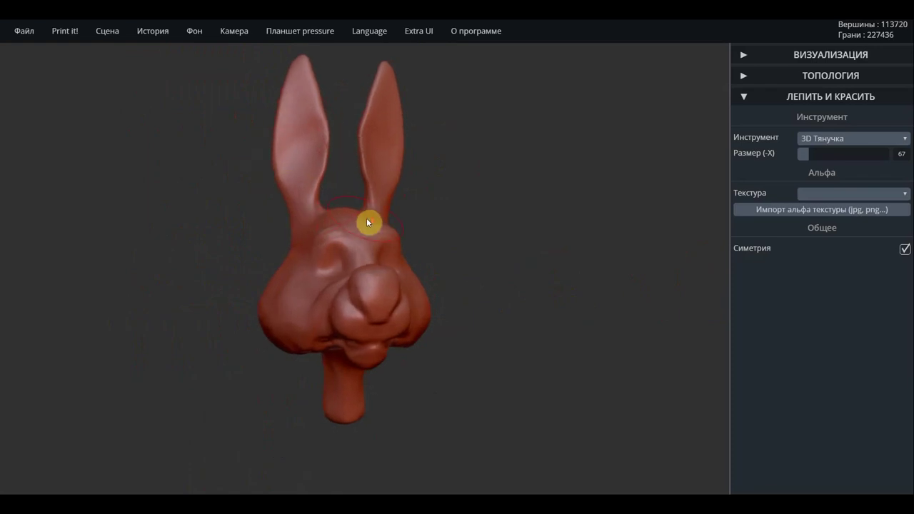
pyautogui.scroll(5, 300, 218)
pyautogui.moveTo(240, 223); pyautogui.dragTo(278, 233)
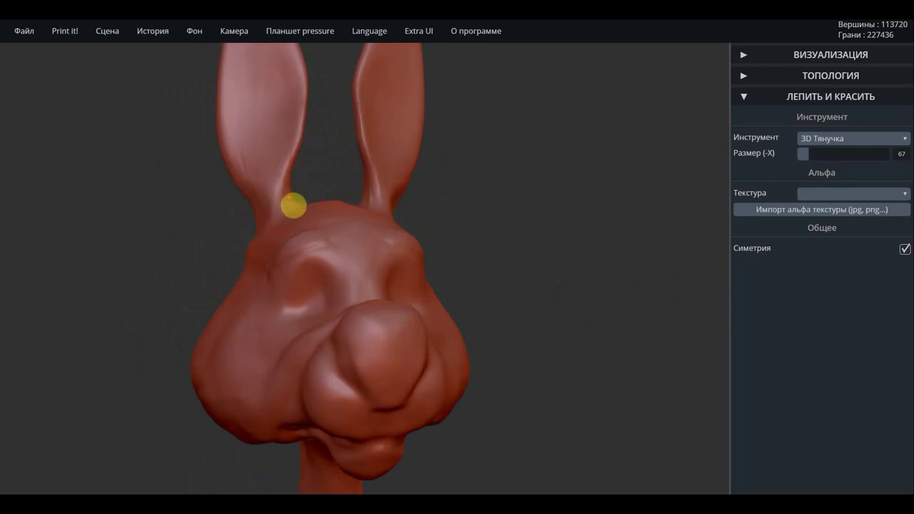
pyautogui.moveTo(277, 232); pyautogui.dragTo(292, 216, button='right')
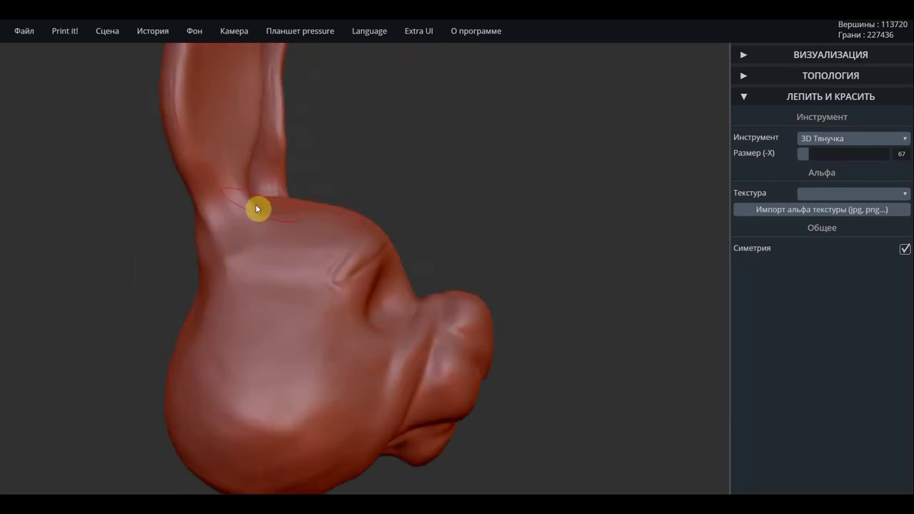
pyautogui.moveTo(259, 206); pyautogui.dragTo(235, 221)
pyautogui.moveTo(235, 221)
pyautogui.mouseDown(button='right')
pyautogui.moveTo(194, 231)
pyautogui.moveTo(300, 231)
pyautogui.mouseUp(button='right')
pyautogui.moveTo(298, 223); pyautogui.dragTo(292, 205)
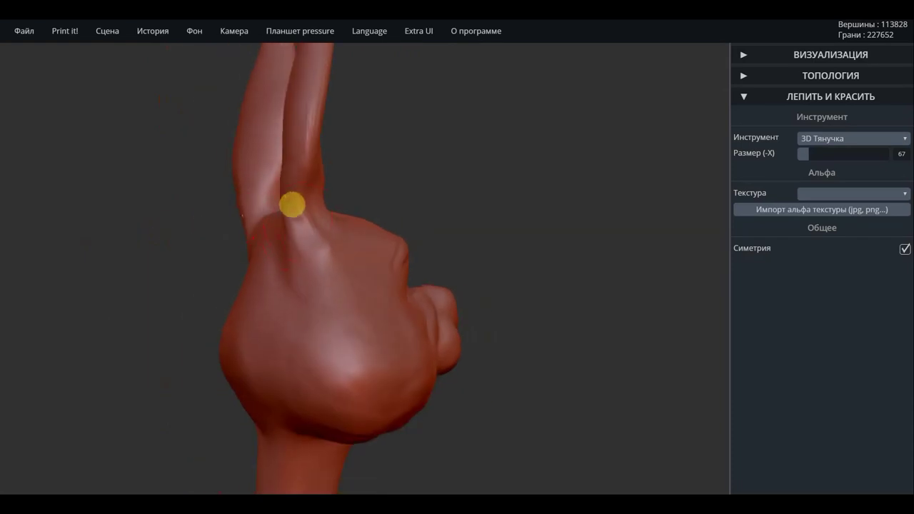
pyautogui.moveTo(58, 226); pyautogui.dragTo(388, 233, button='right')
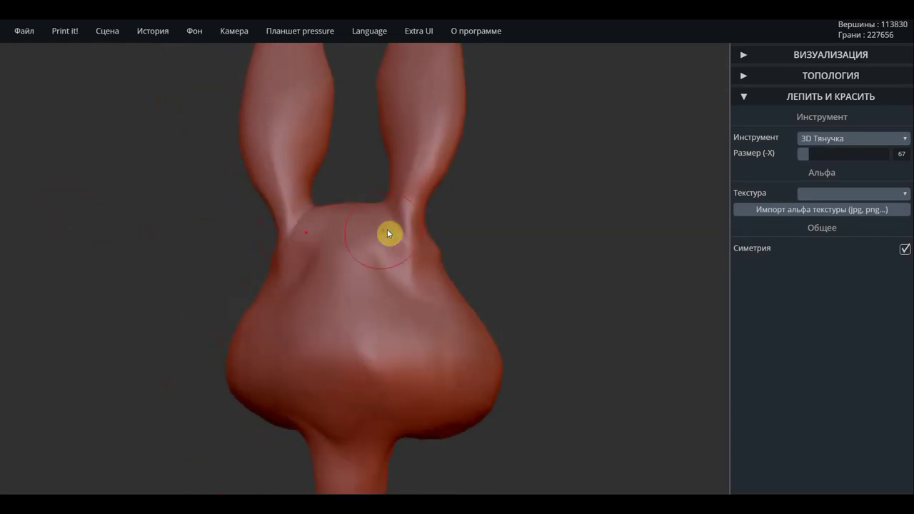
pyautogui.moveTo(391, 198)
pyautogui.mouseDown()
pyautogui.moveTo(393, 230)
pyautogui.moveTo(414, 248)
pyautogui.moveTo(402, 293)
pyautogui.moveTo(421, 282)
pyautogui.moveTo(401, 315)
pyautogui.moveTo(417, 325)
pyautogui.moveTo(378, 300)
pyautogui.mouseUp()
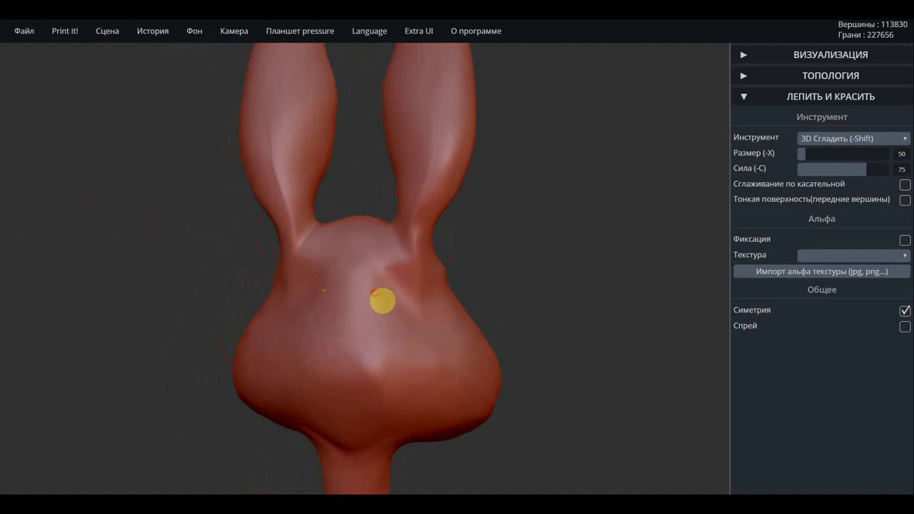
# Smooth below the ears, then flatten the right ear-base crease and mid-head with 3D Расплющить.
pyautogui.moveTo(904, 149); pyautogui.dragTo(868, 148)
pyautogui.click(867, 139)
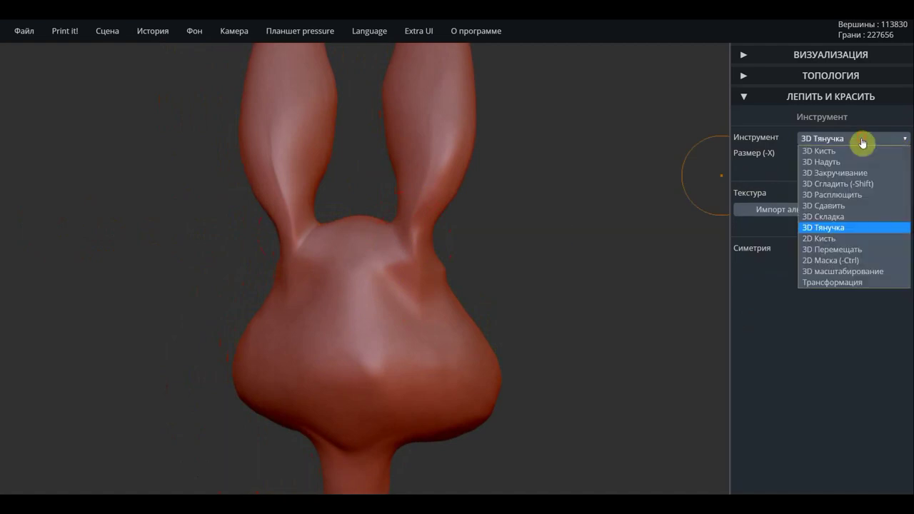
pyautogui.click(837, 198)
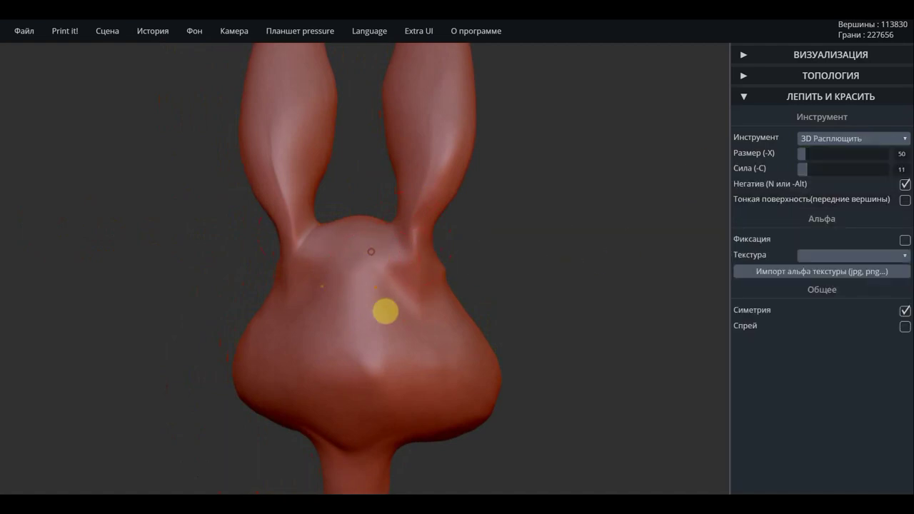
pyautogui.moveTo(360, 300)
pyautogui.mouseDown()
pyautogui.moveTo(357, 270)
pyautogui.moveTo(402, 331)
pyautogui.moveTo(396, 265)
pyautogui.moveTo(411, 258)
pyautogui.mouseUp()
pyautogui.moveTo(377, 292)
pyautogui.mouseDown()
pyautogui.moveTo(370, 304)
pyautogui.moveTo(393, 290)
pyautogui.moveTo(406, 242)
pyautogui.moveTo(415, 347)
pyautogui.moveTo(392, 369)
pyautogui.moveTo(342, 350)
pyautogui.moveTo(416, 352)
pyautogui.mouseUp()
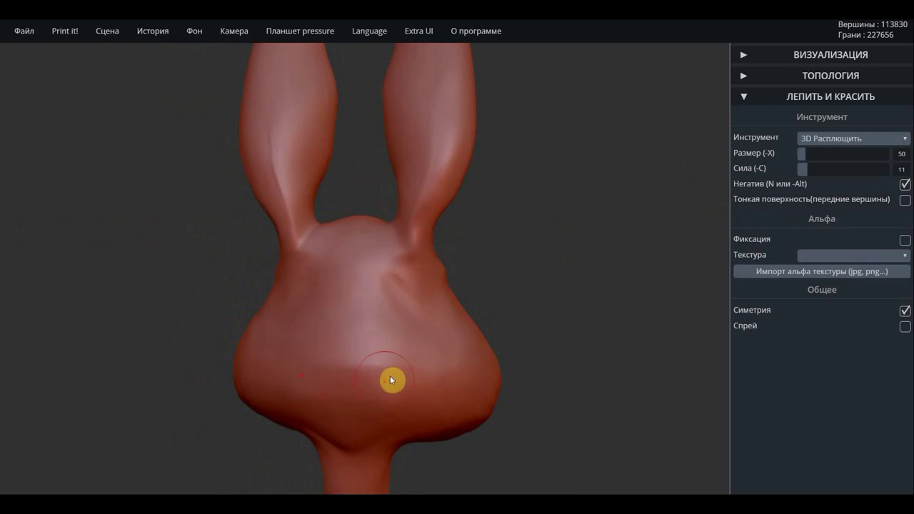
# Flatten patches along the side of the head.
pyautogui.moveTo(482, 330)
pyautogui.mouseDown()
pyautogui.moveTo(477, 312)
pyautogui.moveTo(345, 250)
pyautogui.moveTo(302, 300)
pyautogui.mouseUp()
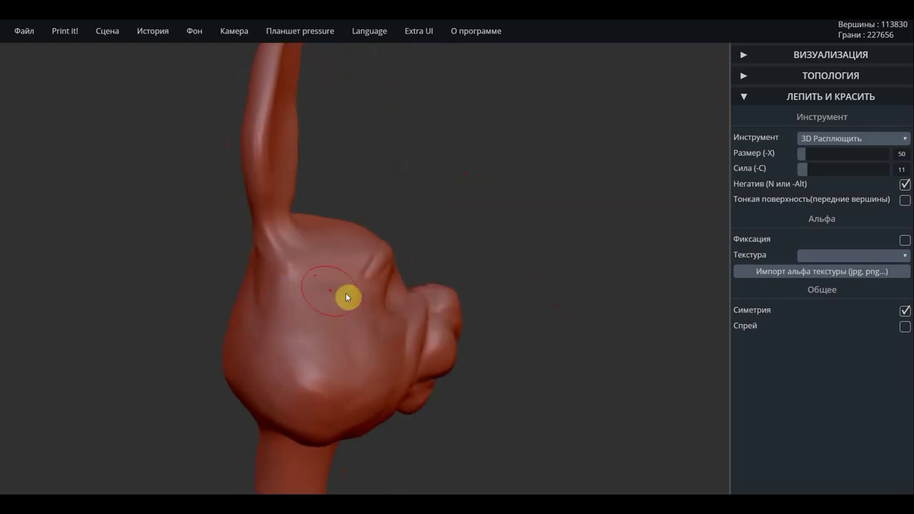
pyautogui.scroll(2, 358, 290)
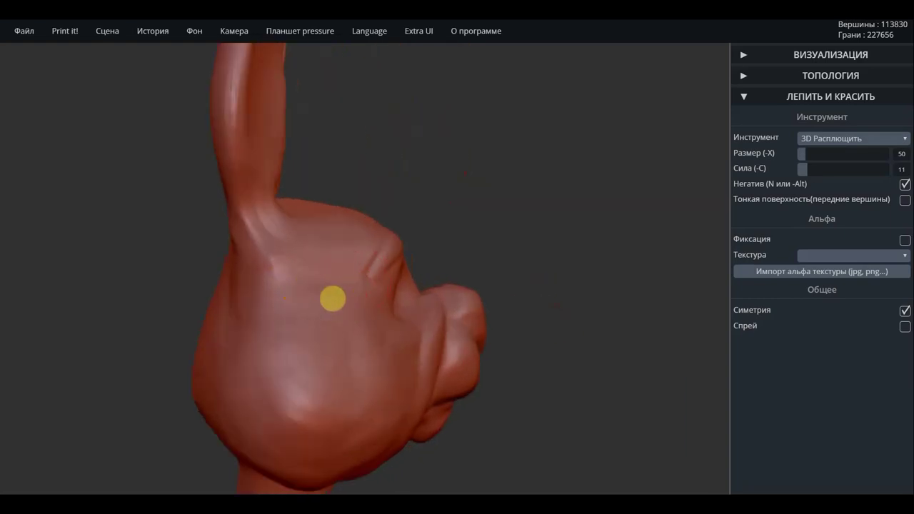
pyautogui.moveTo(302, 302); pyautogui.dragTo(308, 285)
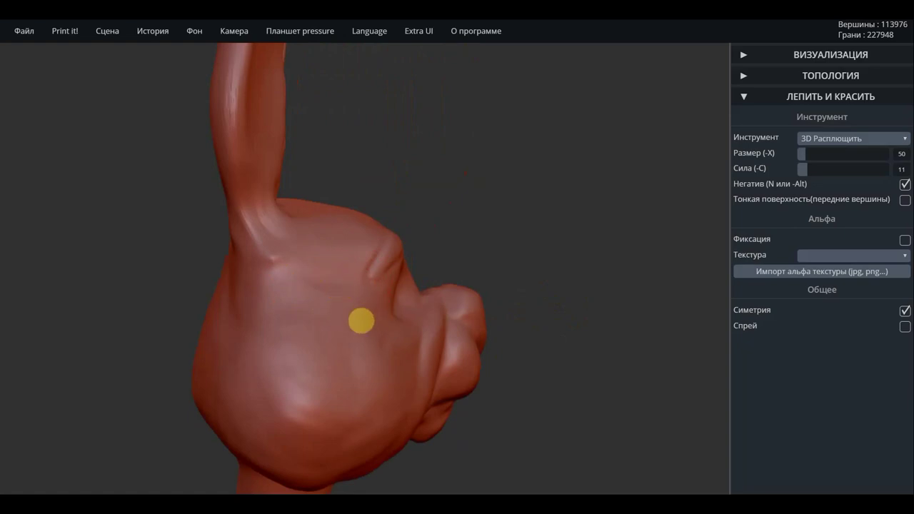
pyautogui.moveTo(290, 259)
pyautogui.mouseDown(button='right')
pyautogui.moveTo(435, 213)
pyautogui.moveTo(286, 202)
pyautogui.mouseUp(button='right')
pyautogui.moveTo(351, 237)
pyautogui.mouseDown(button='right')
pyautogui.moveTo(376, 253)
pyautogui.moveTo(570, 307)
pyautogui.moveTo(279, 174)
pyautogui.mouseUp(button='right')
pyautogui.moveTo(286, 262); pyautogui.dragTo(394, 295)
pyautogui.moveTo(394, 295)
pyautogui.mouseDown(button='right')
pyautogui.moveTo(408, 285)
pyautogui.moveTo(493, 421)
pyautogui.moveTo(633, 424)
pyautogui.moveTo(241, 251)
pyautogui.moveTo(443, 229)
pyautogui.mouseUp(button='right')
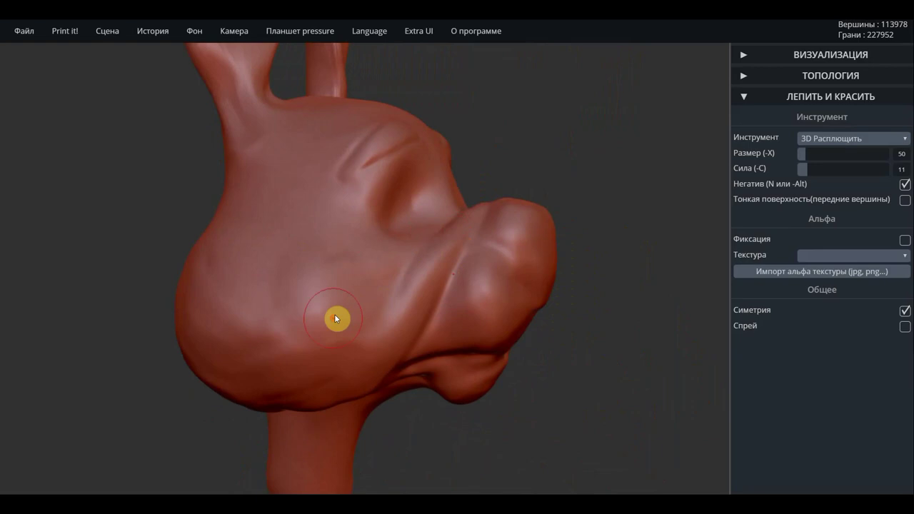
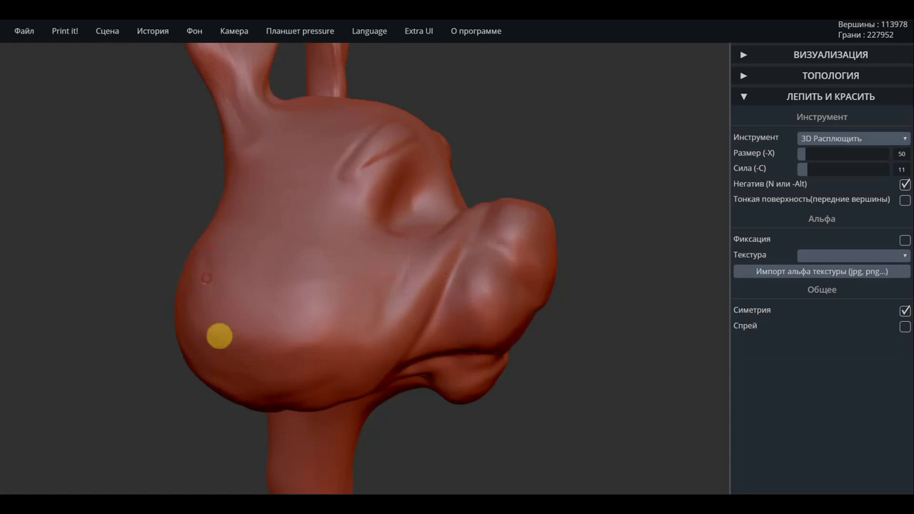
# Smooth the side of the head just behind the snout.
pyautogui.moveTo(251, 383)
pyautogui.mouseDown(button='right')
pyautogui.moveTo(259, 327)
pyautogui.moveTo(212, 359)
pyautogui.moveTo(169, 275)
pyautogui.moveTo(400, 166)
pyautogui.mouseUp(button='right')
pyautogui.moveTo(296, 214); pyautogui.dragTo(380, 183, button='right')
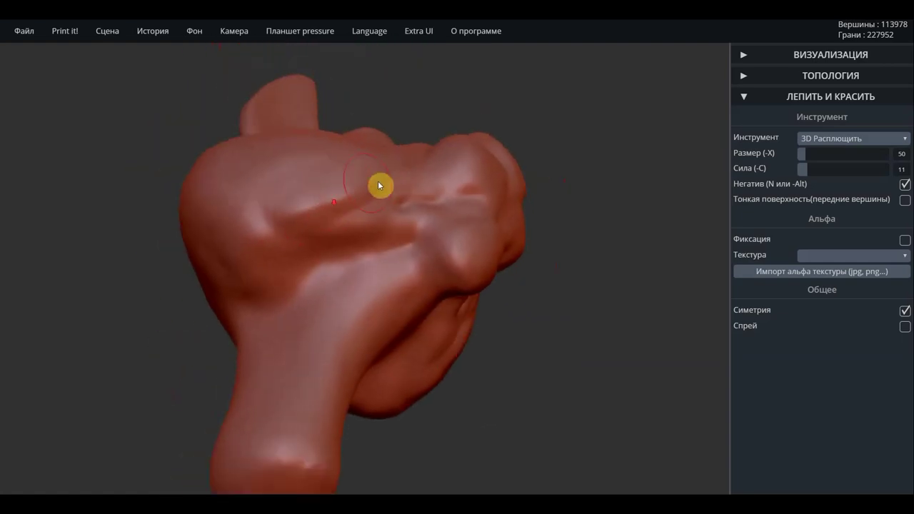
pyautogui.moveTo(307, 214)
pyautogui.mouseDown(button='right')
pyautogui.moveTo(361, 176)
pyautogui.moveTo(342, 173)
pyautogui.mouseUp(button='right')
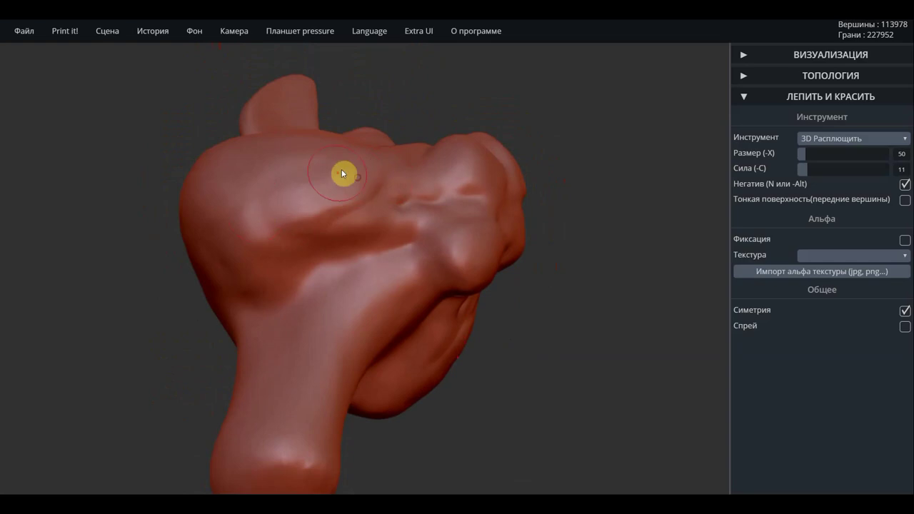
pyautogui.press('shift')
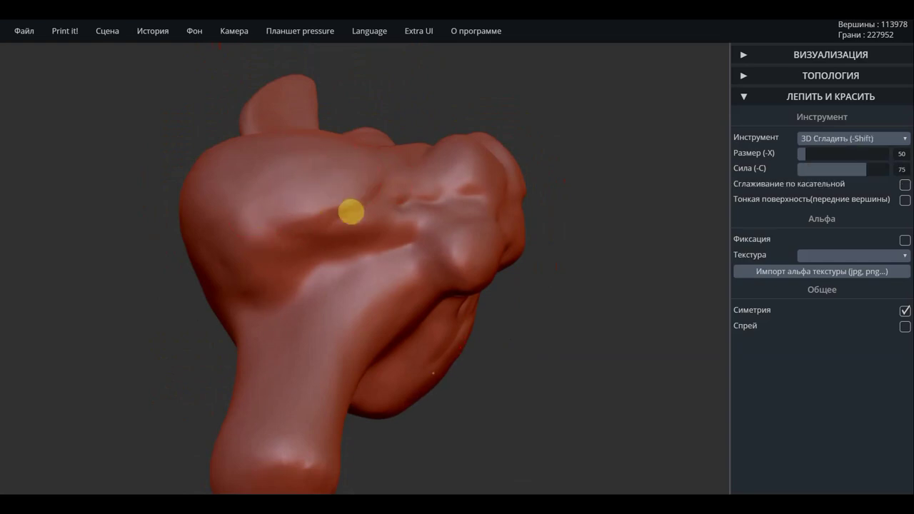
pyautogui.moveTo(380, 207)
pyautogui.keyDown('shift'); pyautogui.mouseDown()
pyautogui.moveTo(362, 249)
pyautogui.moveTo(306, 222)
pyautogui.moveTo(434, 229)
pyautogui.moveTo(361, 215)
pyautogui.moveTo(364, 198)
pyautogui.moveTo(261, 249)
pyautogui.moveTo(280, 216)
pyautogui.moveTo(330, 202)
pyautogui.moveTo(296, 231)
pyautogui.moveTo(296, 269)
pyautogui.moveTo(281, 288)
pyautogui.moveTo(243, 264)
pyautogui.mouseUp(); pyautogui.keyUp('shift')
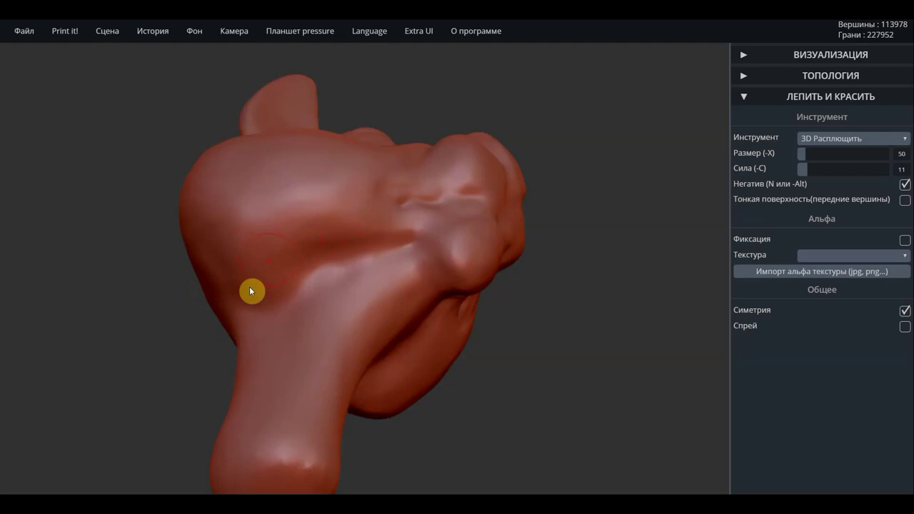
# Flatten the ridge on the cheek from a low side view.
pyautogui.moveTo(78, 253)
pyautogui.mouseDown()
pyautogui.moveTo(241, 227)
pyautogui.moveTo(296, 150)
pyautogui.moveTo(311, 177)
pyautogui.mouseUp()
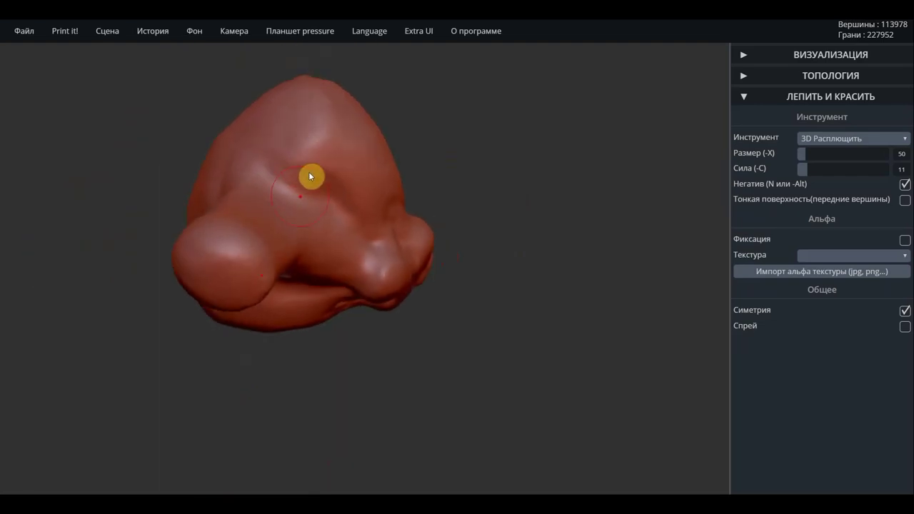
pyautogui.press('shift')
pyautogui.moveTo(464, 269)
pyautogui.mouseDown()
pyautogui.moveTo(502, 346)
pyautogui.moveTo(486, 335)
pyautogui.mouseUp()
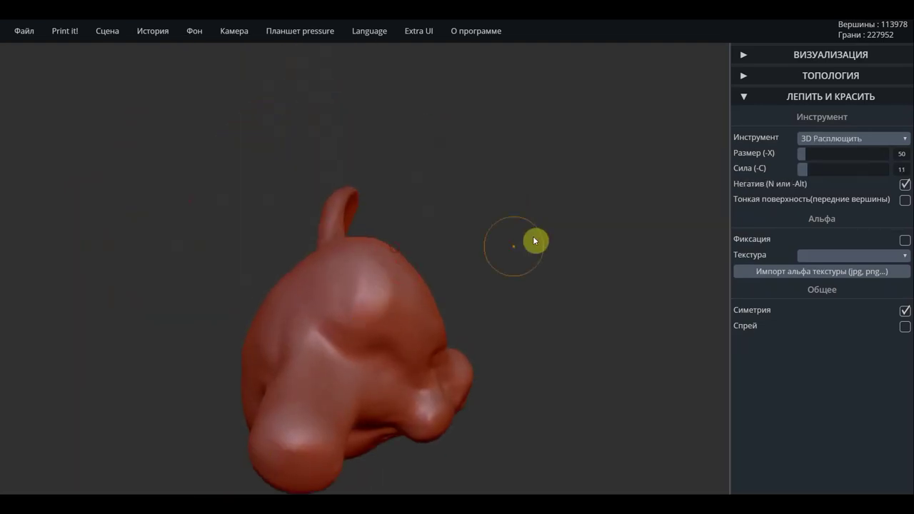
pyautogui.moveTo(534, 240); pyautogui.dragTo(498, 330)
pyautogui.moveTo(350, 340)
pyautogui.mouseDown()
pyautogui.moveTo(374, 376)
pyautogui.moveTo(326, 330)
pyautogui.moveTo(363, 333)
pyautogui.moveTo(317, 339)
pyautogui.moveTo(345, 390)
pyautogui.moveTo(304, 378)
pyautogui.moveTo(359, 412)
pyautogui.mouseUp()
pyautogui.moveTo(547, 279)
pyautogui.mouseDown()
pyautogui.moveTo(500, 340)
pyautogui.moveTo(380, 355)
pyautogui.moveTo(271, 351)
pyautogui.mouseUp()
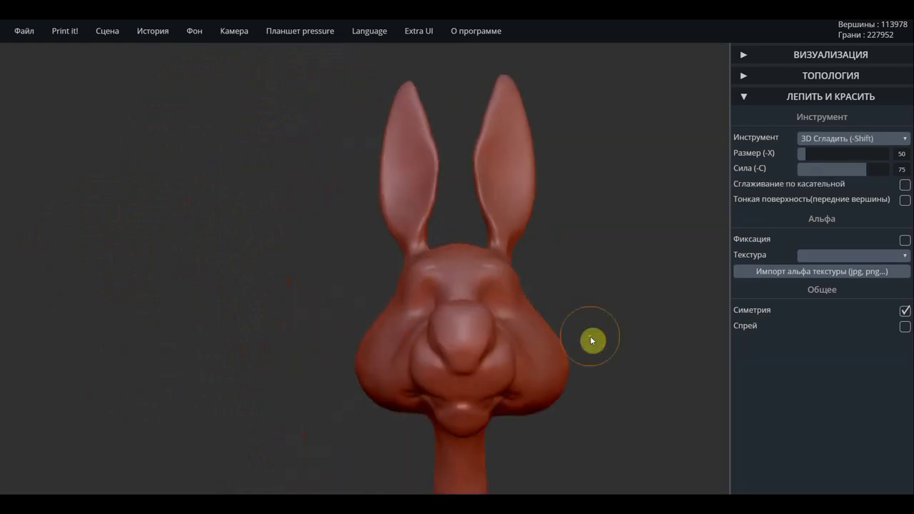
# Zoom in on the front and carve a crease into the brow above the nose.
pyautogui.keyDown('shift'); pyautogui.moveTo(592, 338); pyautogui.dragTo(422, 190); pyautogui.keyUp('shift')
pyautogui.scroll(2, 423, 195)
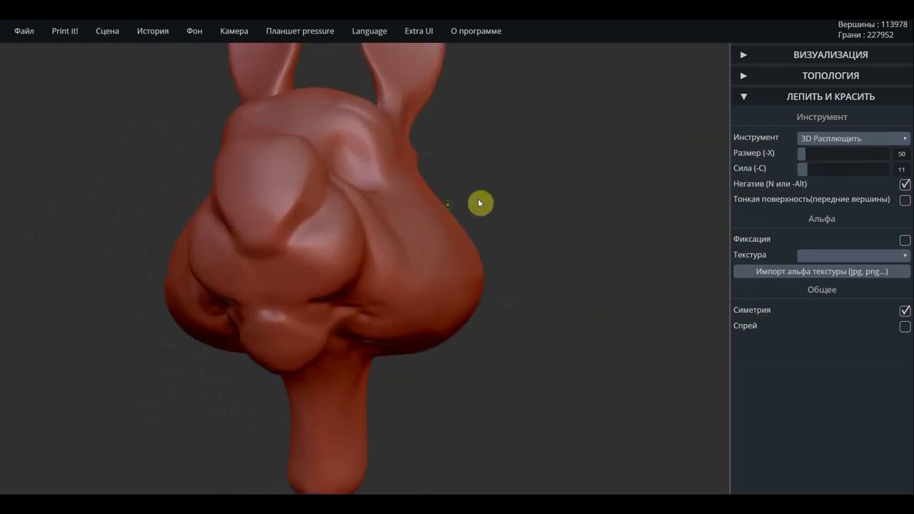
pyautogui.scroll(2, 457, 214)
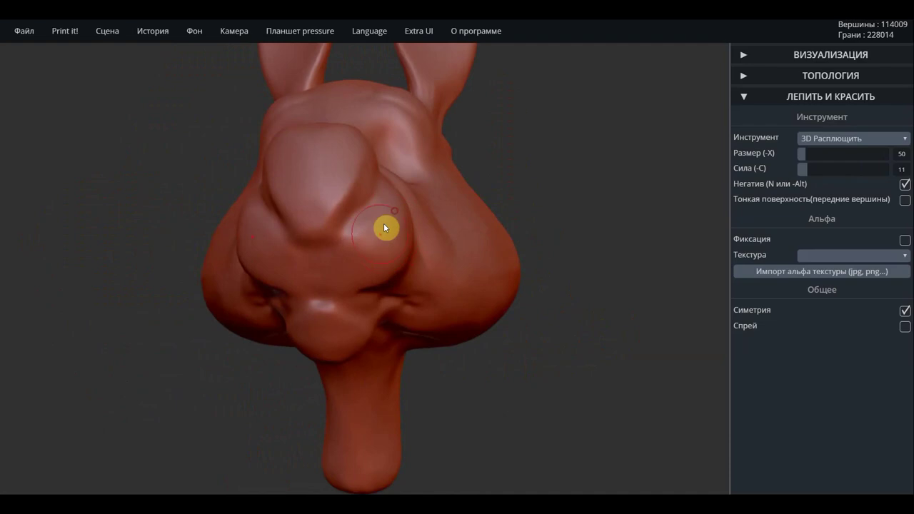
pyautogui.scroll(2, 383, 227)
pyautogui.moveTo(371, 225)
pyautogui.mouseDown()
pyautogui.moveTo(347, 245)
pyautogui.moveTo(350, 181)
pyautogui.moveTo(376, 169)
pyautogui.mouseUp()
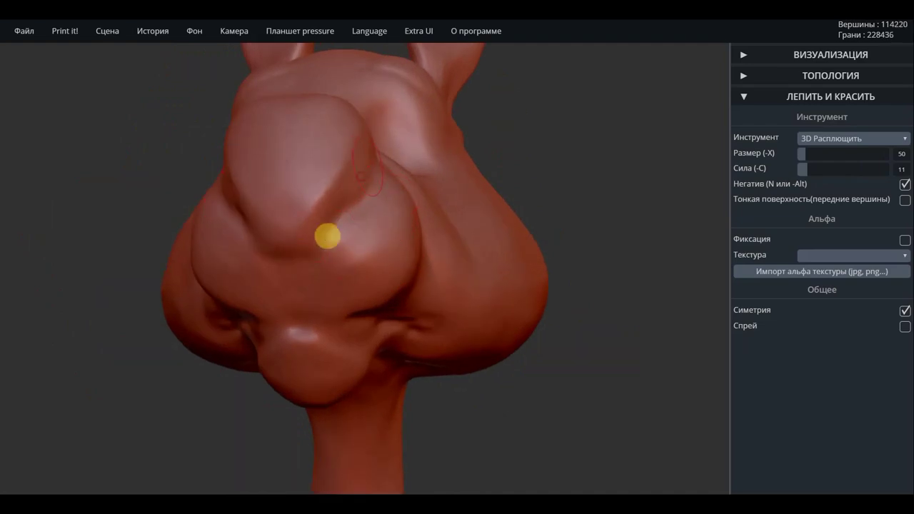
# Reshape the snout tip and refine the brow crease beside the snout.
pyautogui.moveTo(597, 130)
pyautogui.mouseDown()
pyautogui.moveTo(444, 232)
pyautogui.moveTo(401, 155)
pyautogui.mouseUp()
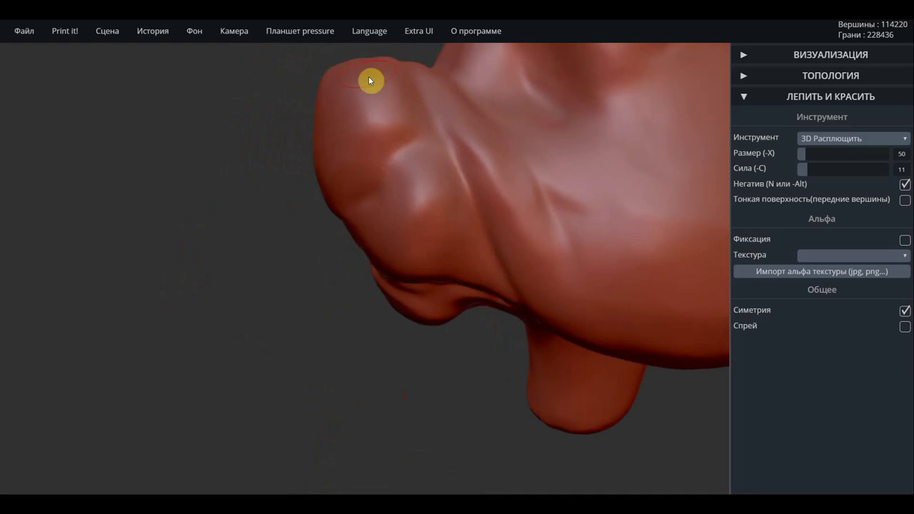
pyautogui.moveTo(396, 120); pyautogui.dragTo(371, 73)
pyautogui.moveTo(435, 185); pyautogui.dragTo(424, 195, button='right')
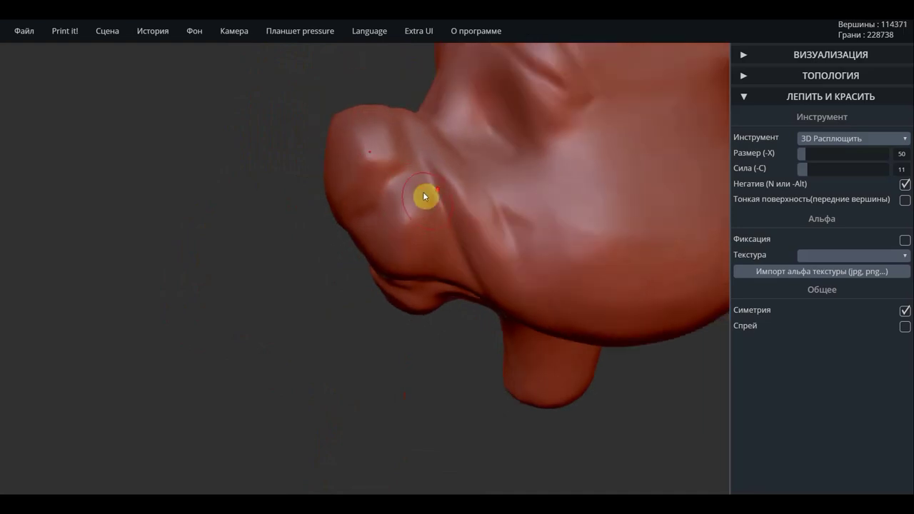
pyautogui.moveTo(424, 196); pyautogui.dragTo(407, 227)
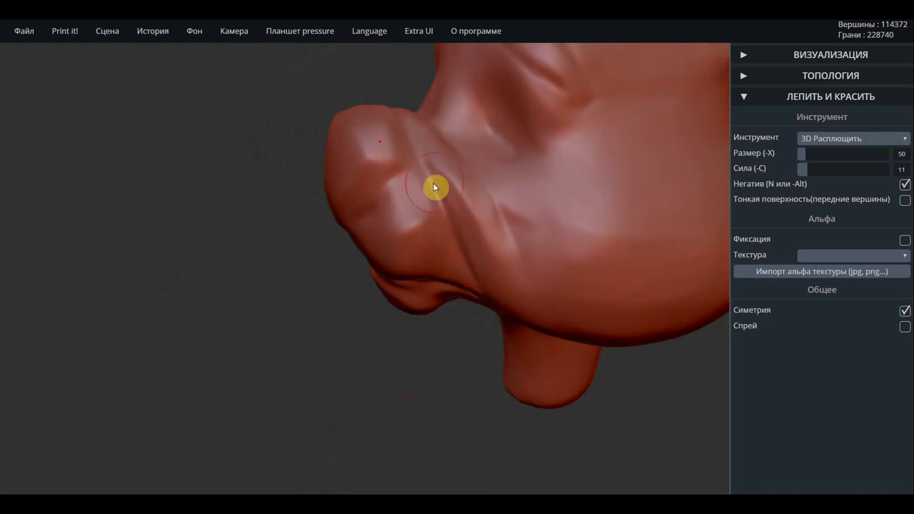
pyautogui.moveTo(452, 360)
pyautogui.mouseDown()
pyautogui.moveTo(548, 308)
pyautogui.moveTo(434, 249)
pyautogui.moveTo(422, 230)
pyautogui.mouseUp()
pyautogui.moveTo(443, 325)
pyautogui.mouseDown(button='right')
pyautogui.moveTo(448, 345)
pyautogui.moveTo(537, 400)
pyautogui.moveTo(682, 357)
pyautogui.mouseUp(button='right')
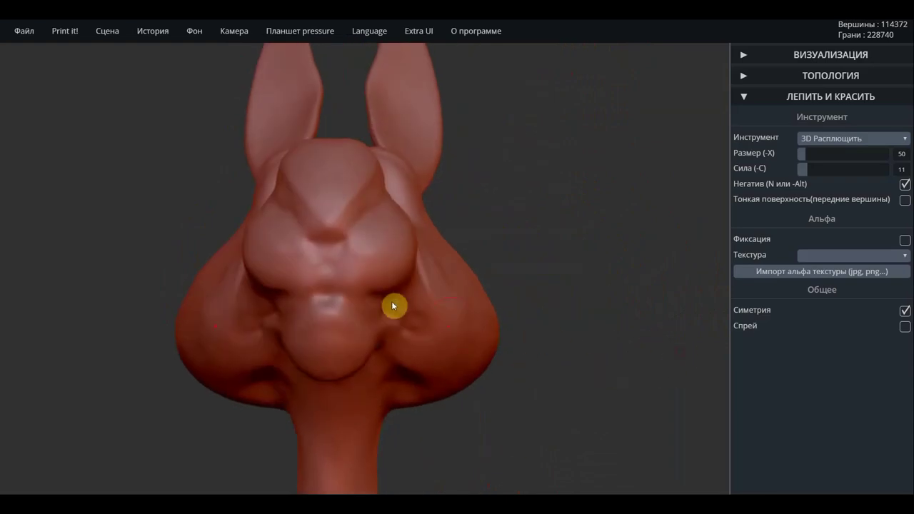
# Flatten the bump under the chin and the underside of the jaw.
pyautogui.moveTo(490, 363); pyautogui.dragTo(416, 289, button='right')
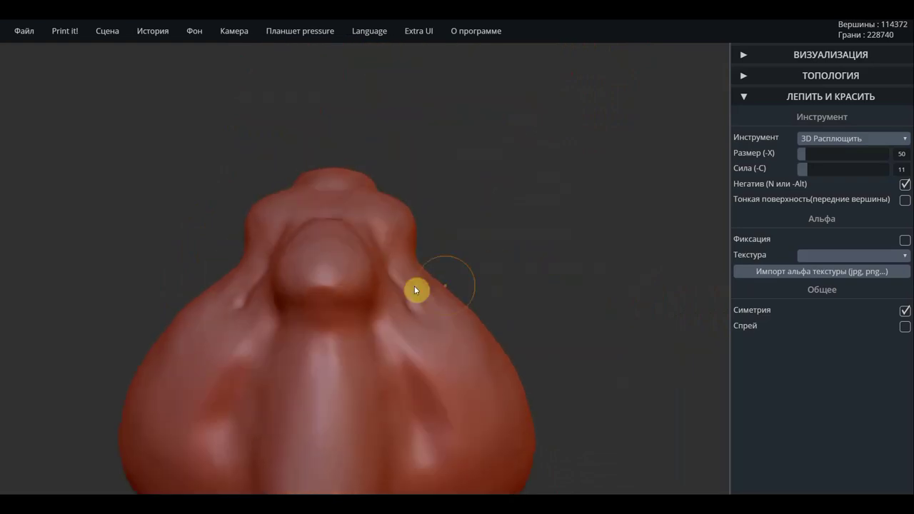
pyautogui.moveTo(344, 292)
pyautogui.mouseDown()
pyautogui.moveTo(313, 280)
pyautogui.moveTo(342, 270)
pyautogui.moveTo(309, 305)
pyautogui.moveTo(339, 310)
pyautogui.moveTo(322, 318)
pyautogui.mouseUp()
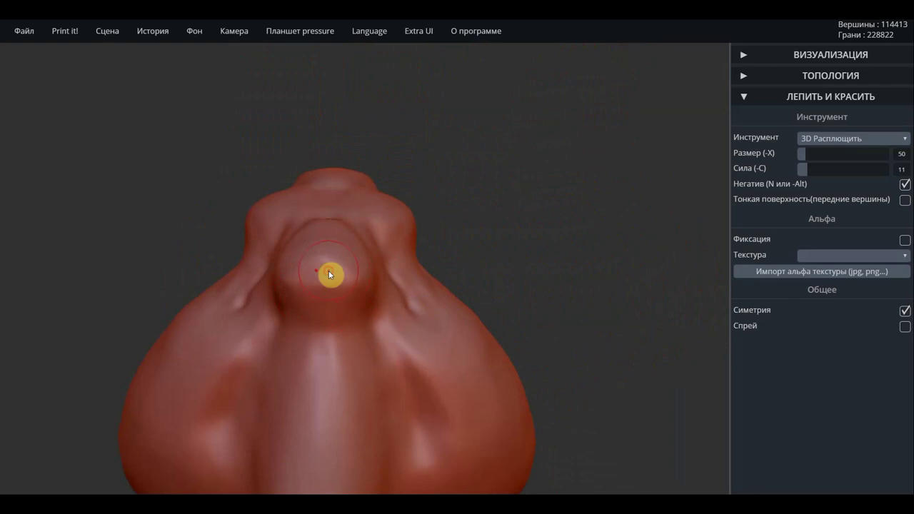
pyautogui.moveTo(557, 232)
pyautogui.mouseDown(button='right')
pyautogui.moveTo(427, 302)
pyautogui.moveTo(362, 359)
pyautogui.moveTo(393, 356)
pyautogui.mouseUp(button='right')
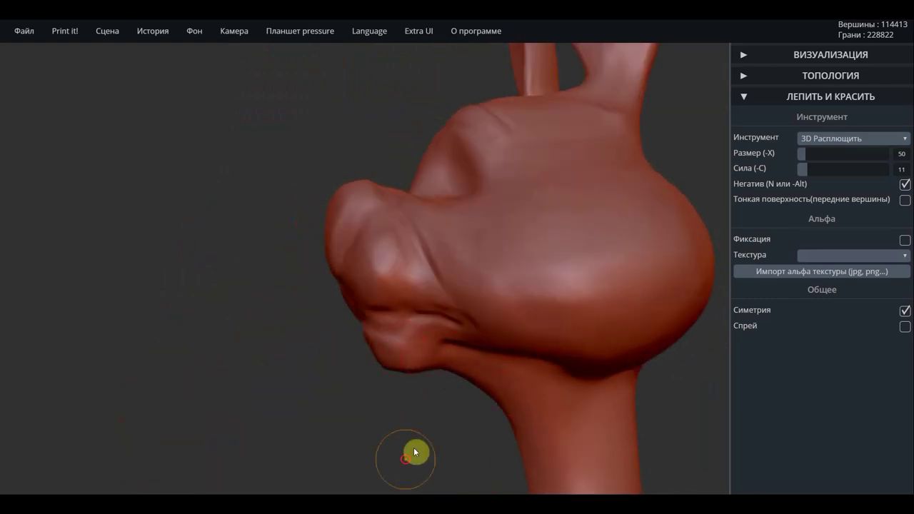
pyautogui.moveTo(414, 452)
pyautogui.mouseDown(button='right')
pyautogui.moveTo(496, 333)
pyautogui.moveTo(457, 386)
pyautogui.mouseUp(button='right')
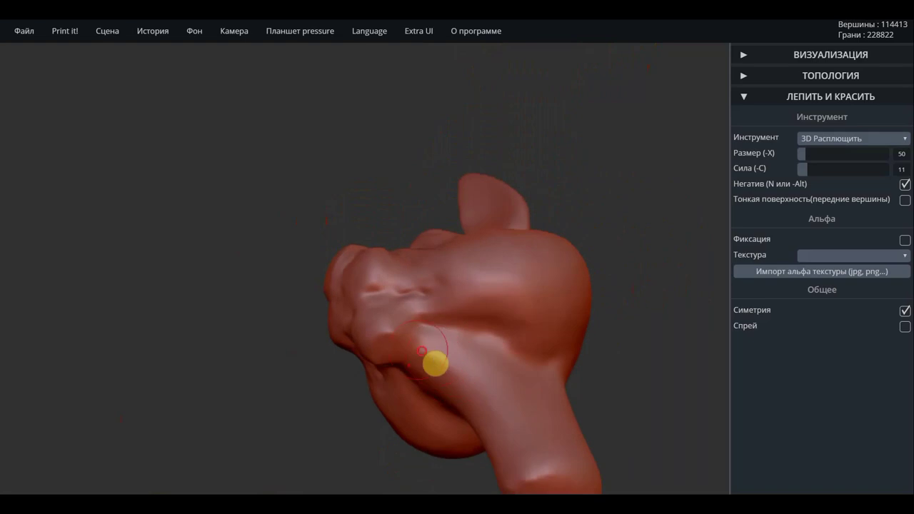
pyautogui.moveTo(483, 392); pyautogui.dragTo(460, 384)
# Flatten the jaw-neck join, shape the neck and plane its rounded end.
pyautogui.moveTo(431, 351)
pyautogui.mouseDown()
pyautogui.moveTo(440, 343)
pyautogui.moveTo(481, 365)
pyautogui.mouseUp()
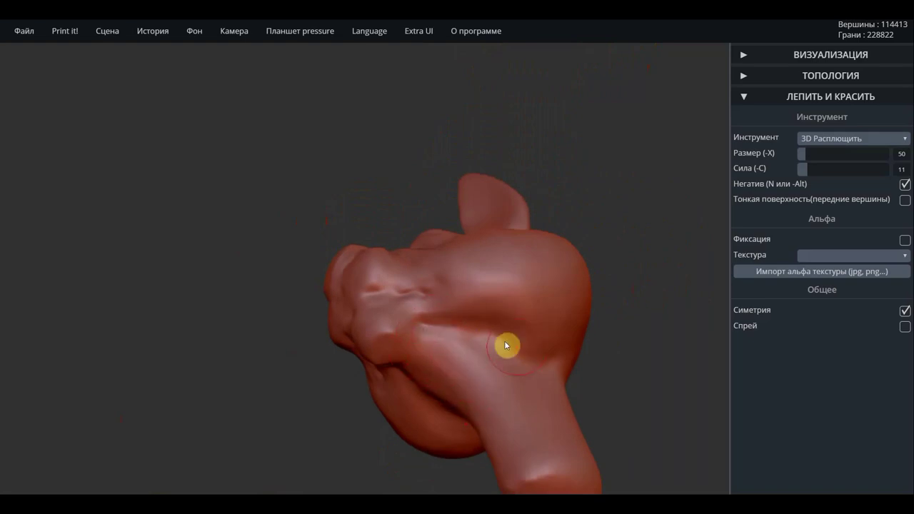
pyautogui.moveTo(507, 331)
pyautogui.mouseDown()
pyautogui.moveTo(428, 327)
pyautogui.moveTo(552, 319)
pyautogui.moveTo(473, 280)
pyautogui.moveTo(429, 326)
pyautogui.moveTo(461, 361)
pyautogui.moveTo(462, 347)
pyautogui.moveTo(534, 398)
pyautogui.moveTo(505, 372)
pyautogui.mouseUp()
pyautogui.moveTo(552, 453)
pyautogui.mouseDown(button='right')
pyautogui.moveTo(604, 400)
pyautogui.moveTo(561, 359)
pyautogui.mouseUp(button='right')
pyautogui.moveTo(547, 364)
pyautogui.mouseDown()
pyautogui.moveTo(533, 364)
pyautogui.moveTo(544, 369)
pyautogui.mouseUp()
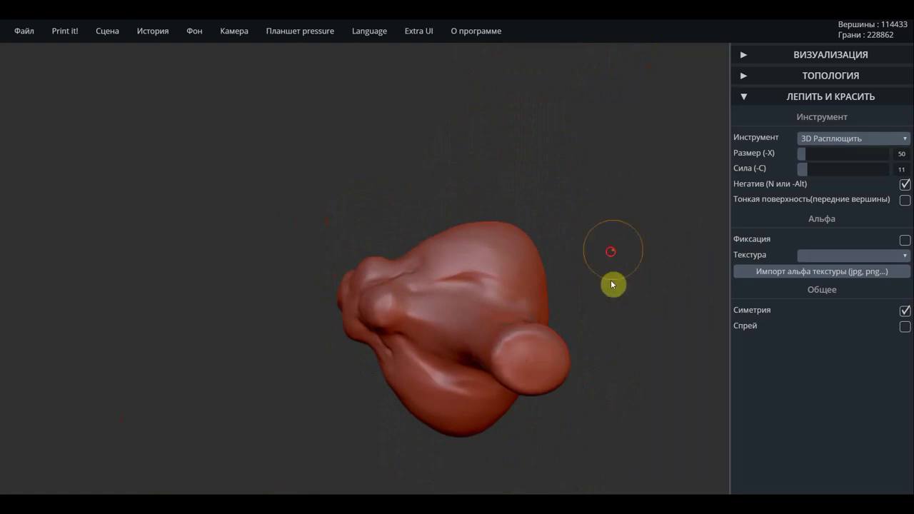
pyautogui.moveTo(612, 286)
pyautogui.mouseDown()
pyautogui.moveTo(568, 392)
pyautogui.moveTo(648, 374)
pyautogui.moveTo(591, 379)
pyautogui.mouseUp()
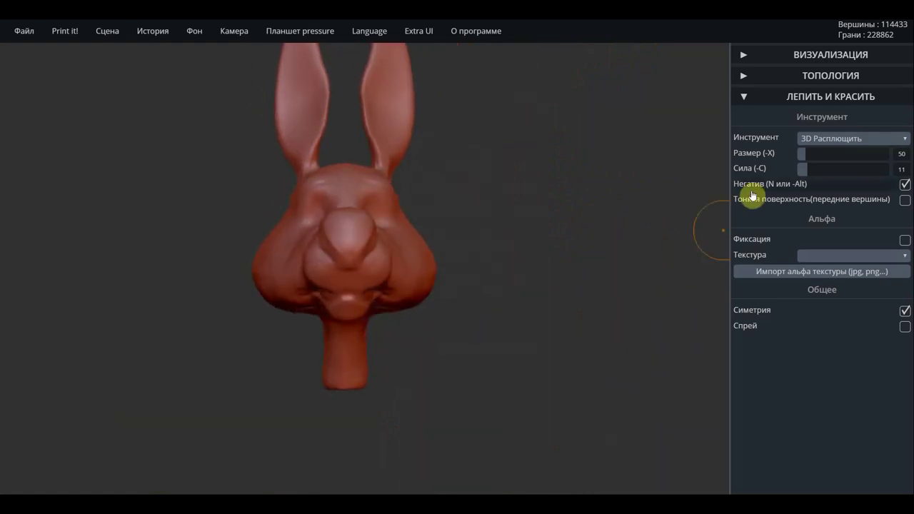
# Reopen the Инструмент brush list after orbiting the head to a side view.
pyautogui.click(827, 142)
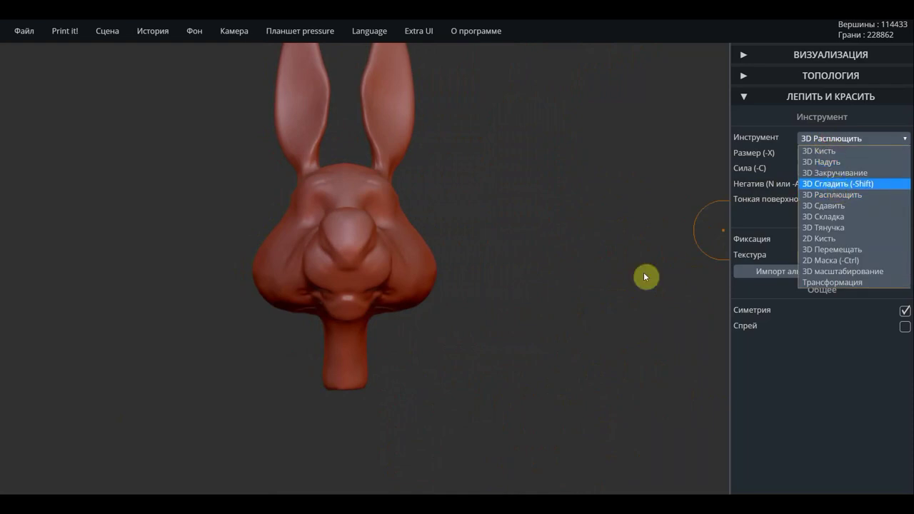
pyautogui.moveTo(435, 396); pyautogui.dragTo(350, 376)
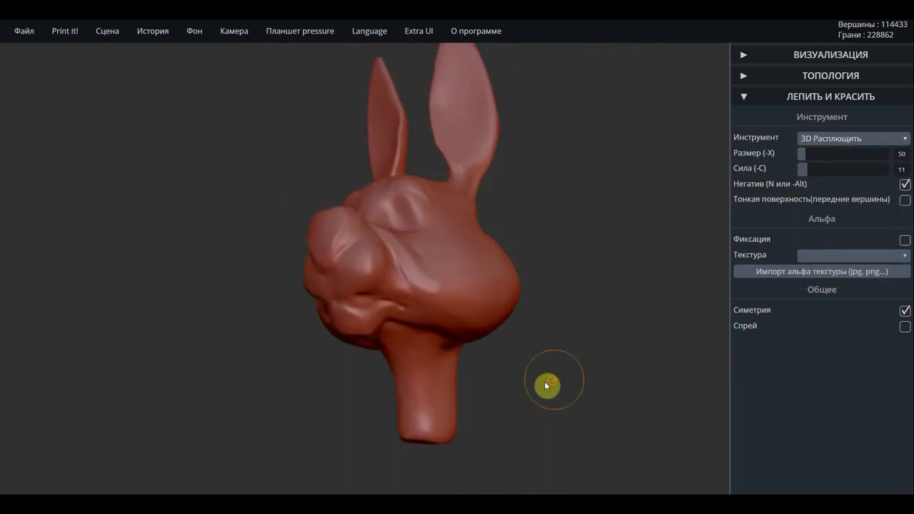
pyautogui.moveTo(548, 383); pyautogui.dragTo(493, 386)
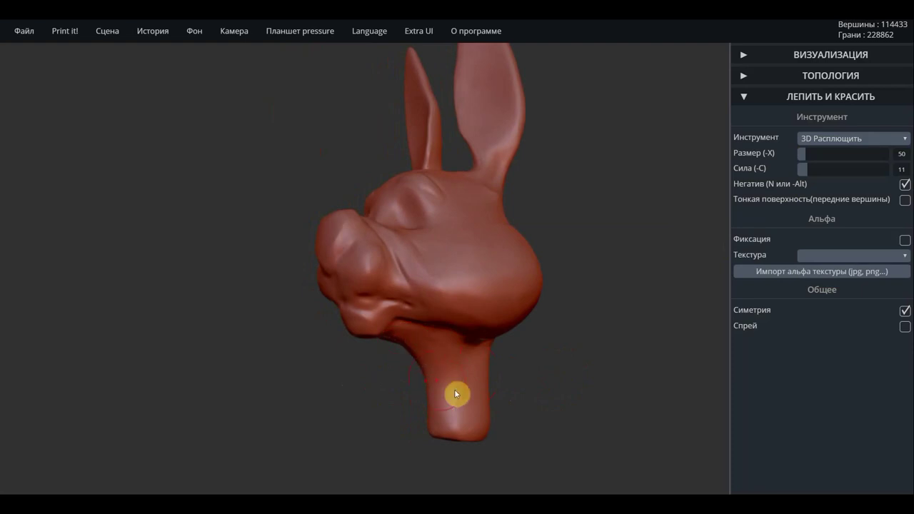
pyautogui.moveTo(456, 393)
pyautogui.mouseDown()
pyautogui.moveTo(528, 400)
pyautogui.moveTo(482, 400)
pyautogui.moveTo(439, 348)
pyautogui.mouseUp()
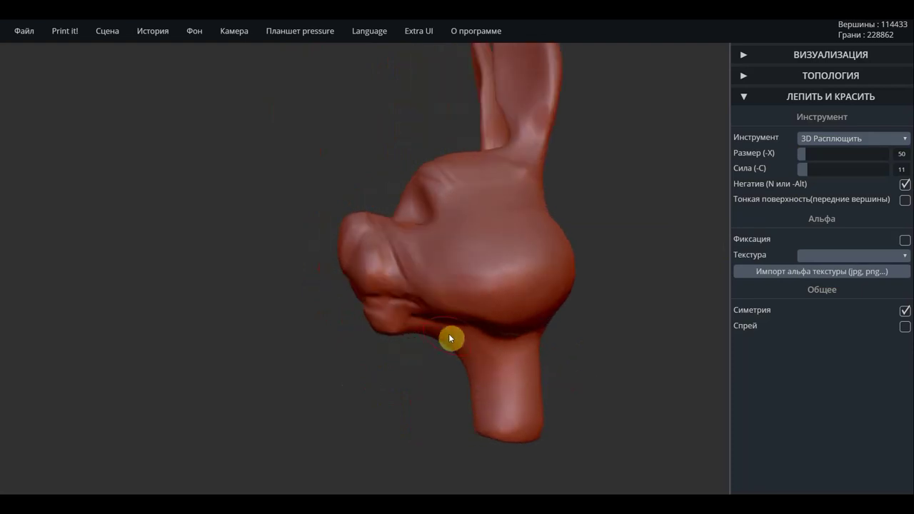
pyautogui.click(847, 138)
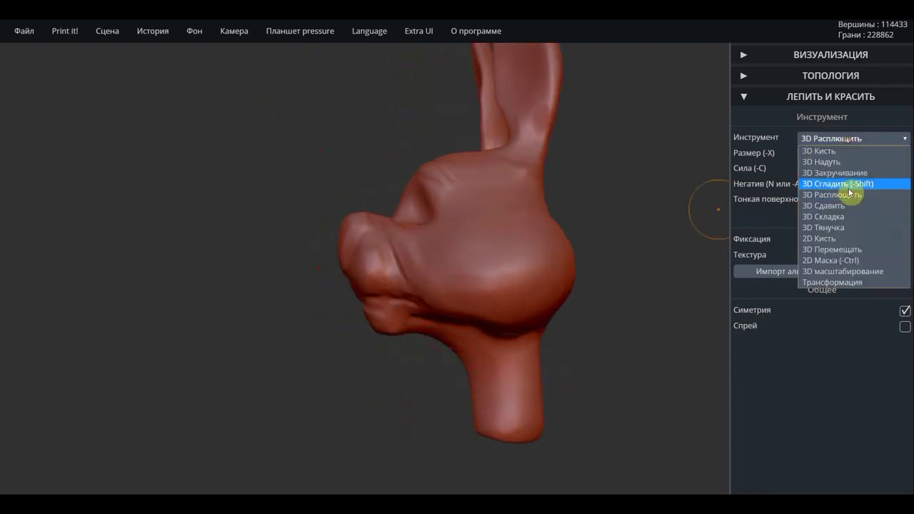
# Switch to 3D Тянучка at size 77 and try a pull under the chin, undoing it.
pyautogui.click(830, 227)
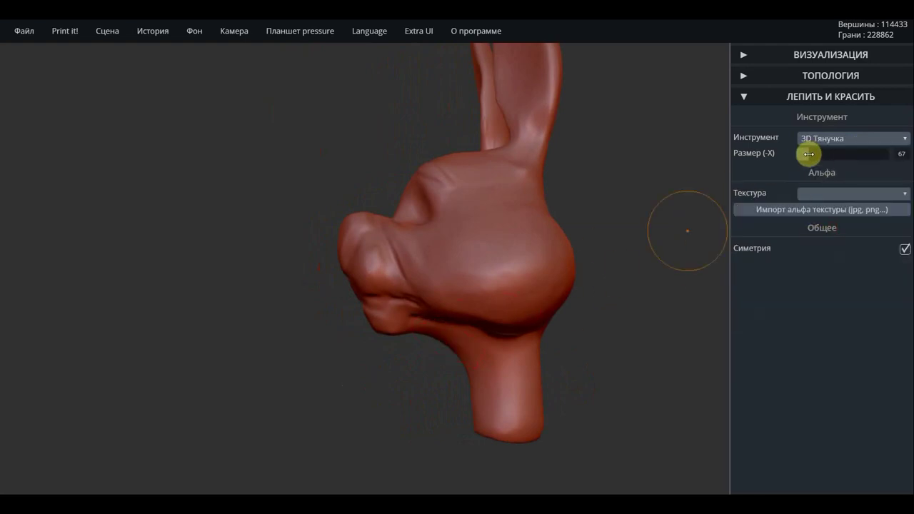
pyautogui.moveTo(809, 154); pyautogui.dragTo(815, 153)
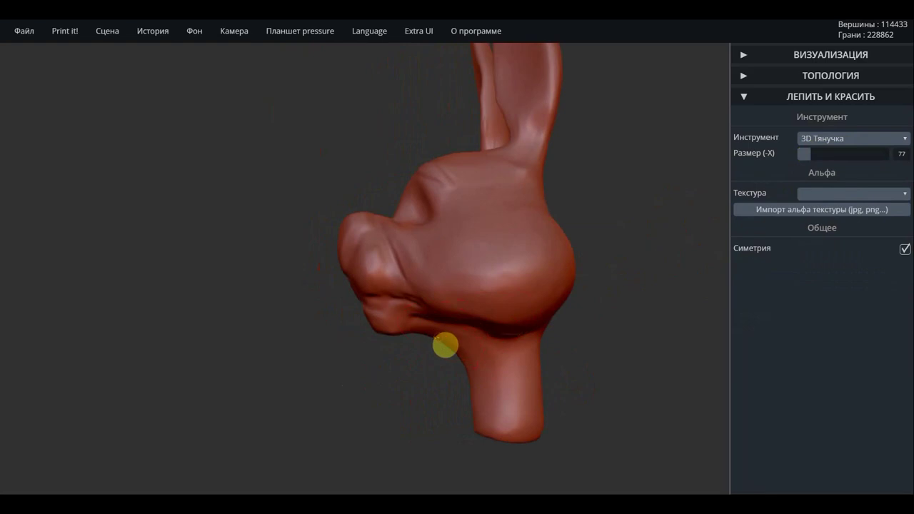
pyautogui.moveTo(438, 342); pyautogui.dragTo(445, 337)
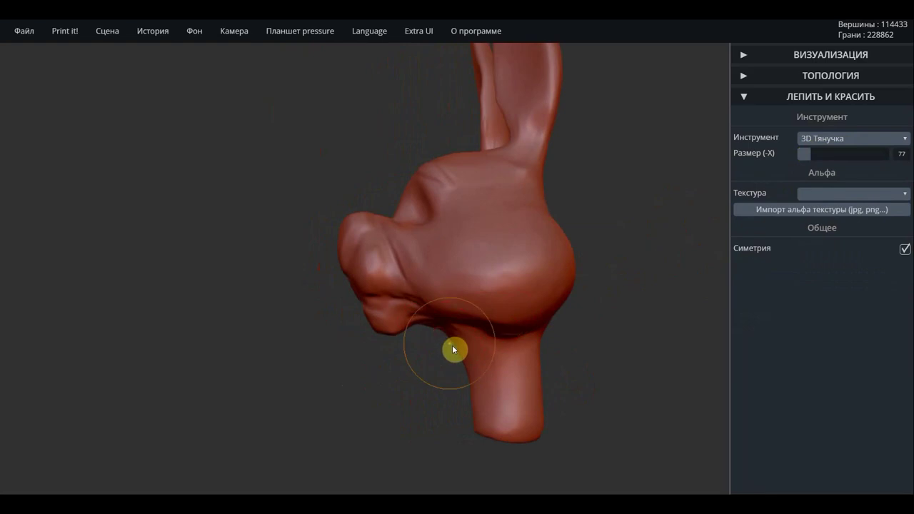
pyautogui.hotkey('ctrl', 'z')
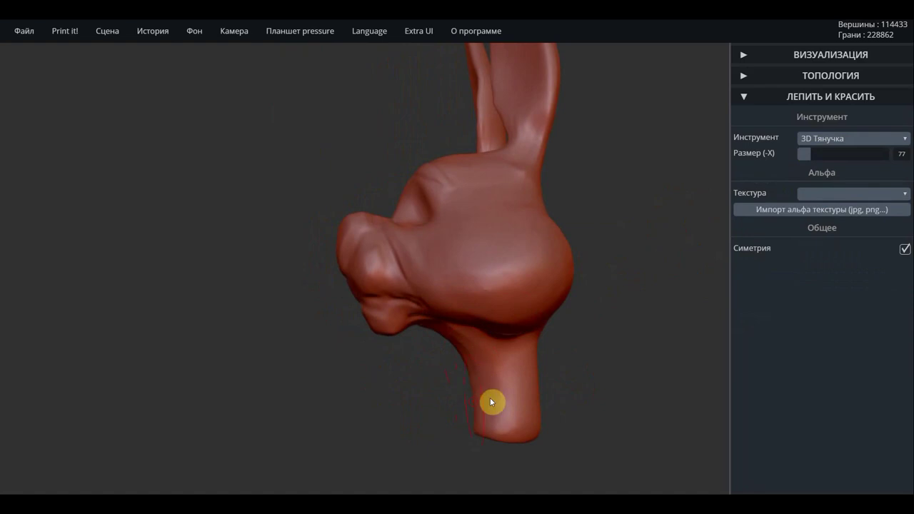
# Pull the neck slightly downward and draw out the lower back of the head.
pyautogui.moveTo(491, 400)
pyautogui.mouseDown(button='right')
pyautogui.moveTo(577, 390)
pyautogui.moveTo(508, 369)
pyautogui.mouseUp(button='right')
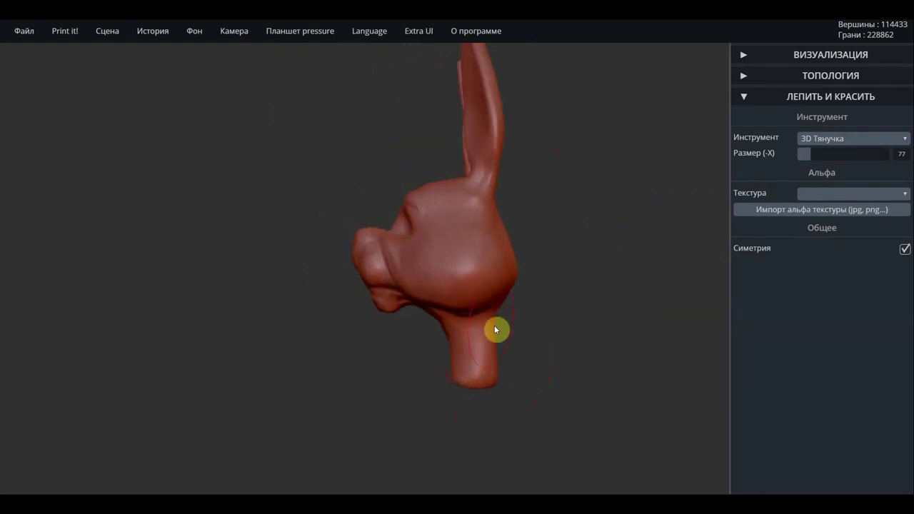
pyautogui.moveTo(494, 333); pyautogui.dragTo(498, 364)
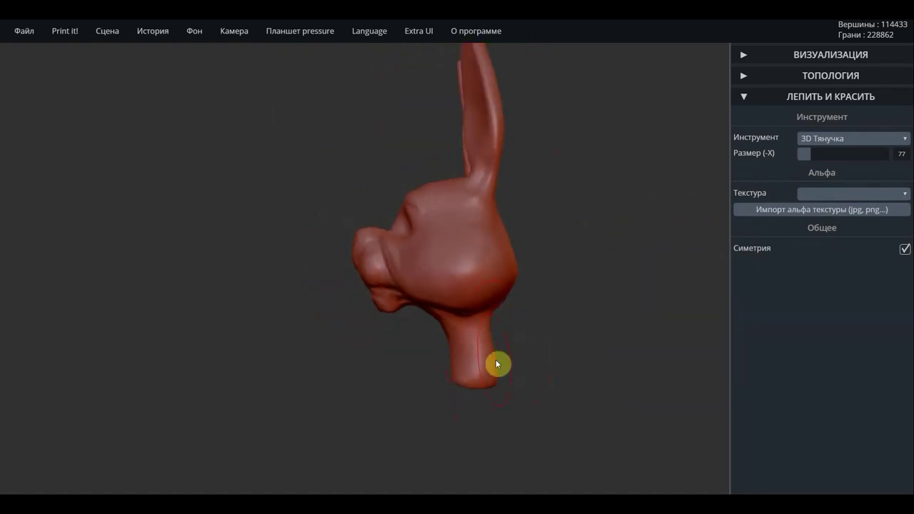
pyautogui.moveTo(523, 272); pyautogui.dragTo(517, 270)
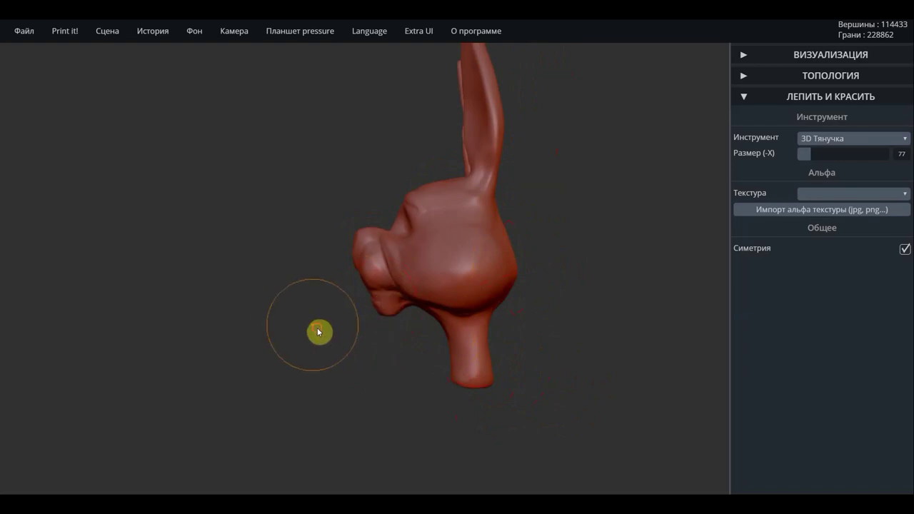
# Orbit and zoom around the rabbit to inspect the reshaped neck from front, side and above.
pyautogui.moveTo(320, 331)
pyautogui.mouseDown()
pyautogui.moveTo(628, 323)
pyautogui.moveTo(385, 311)
pyautogui.moveTo(265, 252)
pyautogui.mouseUp()
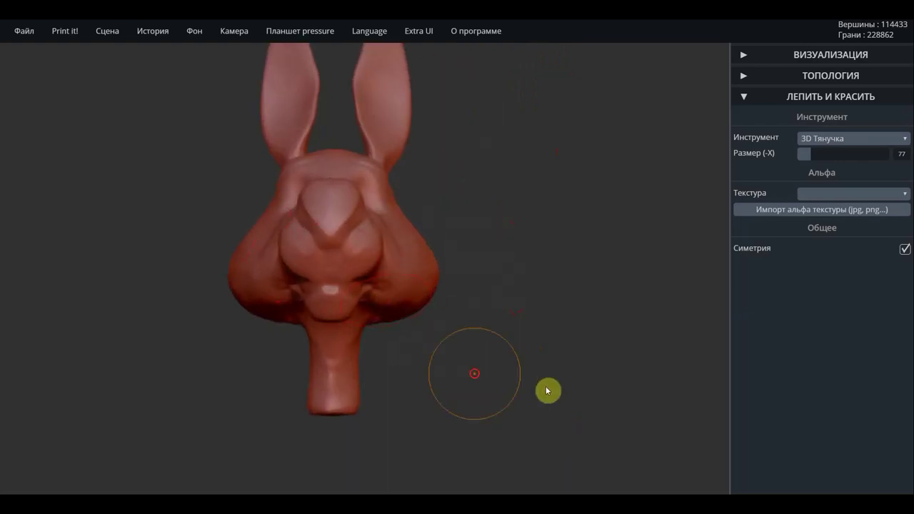
pyautogui.moveTo(547, 390)
pyautogui.mouseDown()
pyautogui.moveTo(620, 381)
pyautogui.moveTo(530, 203)
pyautogui.mouseUp()
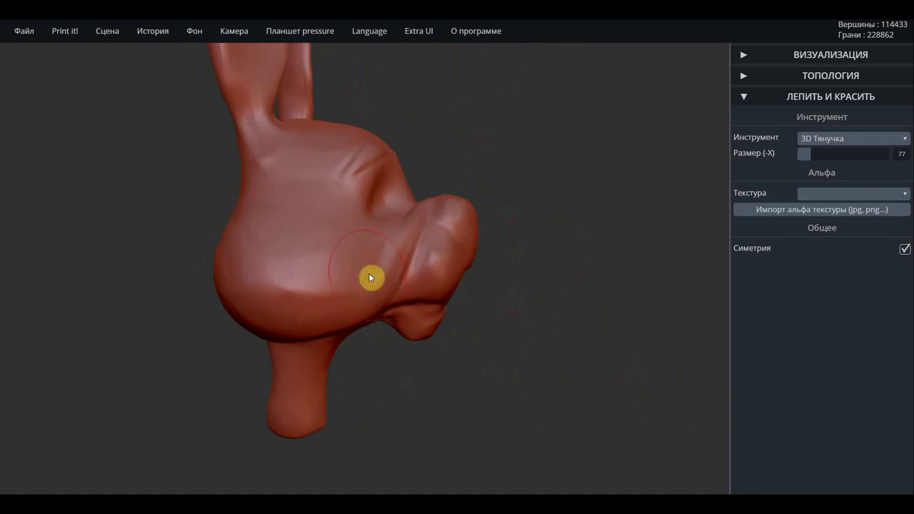
pyautogui.scroll(-3, 279, 261)
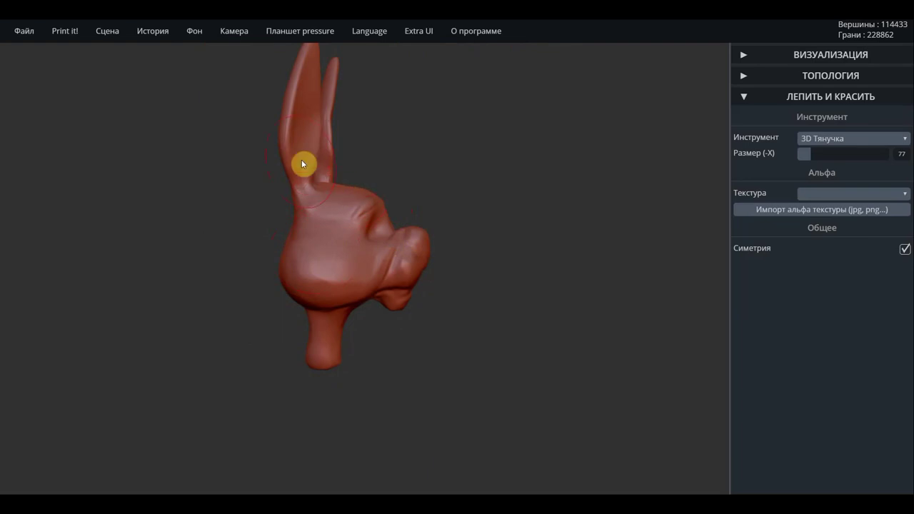
pyautogui.moveTo(433, 190)
pyautogui.mouseDown()
pyautogui.moveTo(331, 198)
pyautogui.moveTo(204, 188)
pyautogui.mouseUp()
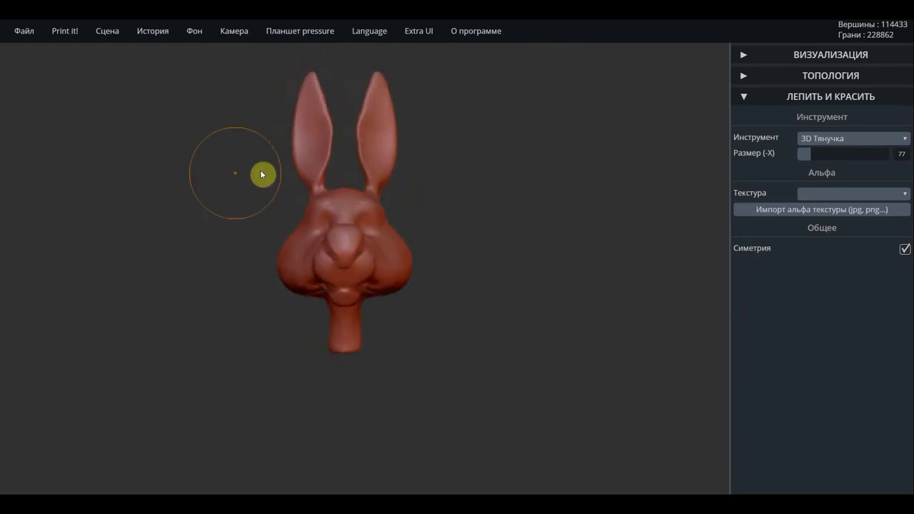
pyautogui.scroll(2, 320, 178)
pyautogui.scroll(2, 323, 184)
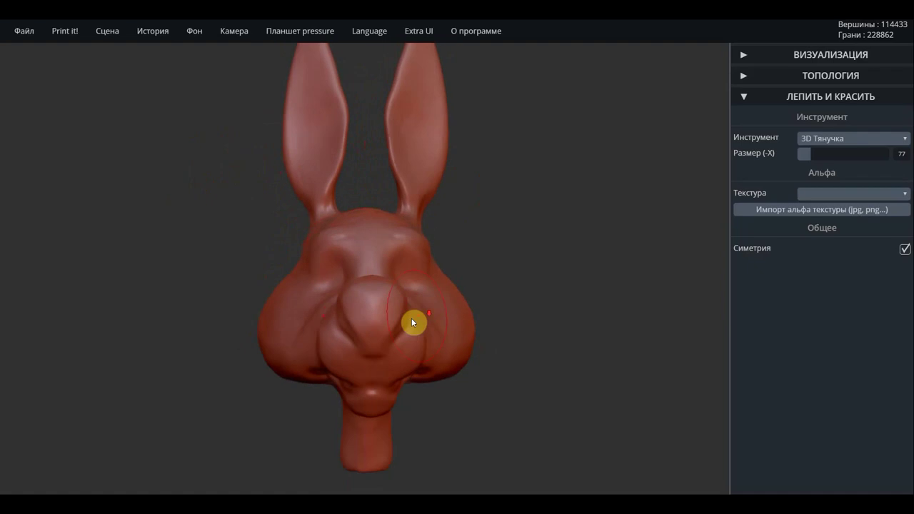
pyautogui.moveTo(557, 260)
pyautogui.mouseDown()
pyautogui.moveTo(550, 424)
pyautogui.moveTo(522, 393)
pyautogui.mouseUp()
pyautogui.scroll(2, 392, 286)
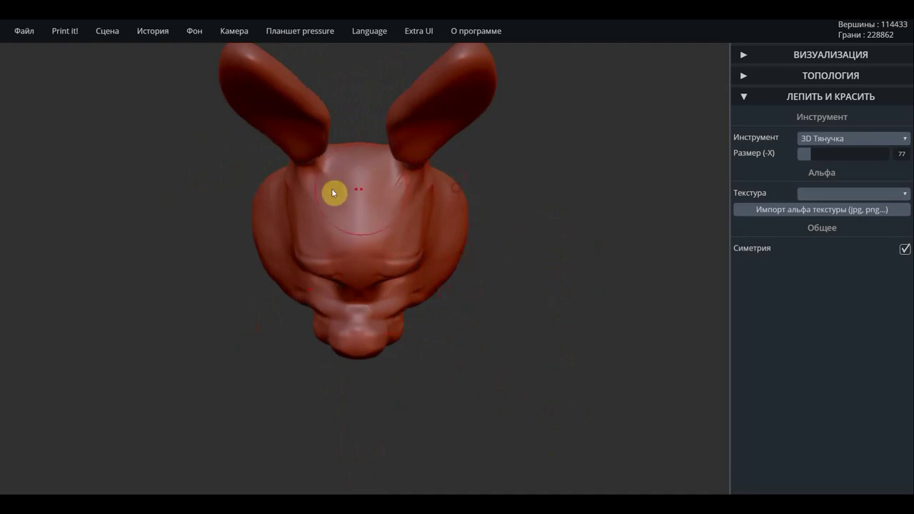
pyautogui.moveTo(325, 187)
pyautogui.mouseDown(button='right')
pyautogui.moveTo(338, 206)
pyautogui.moveTo(483, 231)
pyautogui.moveTo(465, 288)
pyautogui.moveTo(441, 207)
pyautogui.mouseUp(button='right')
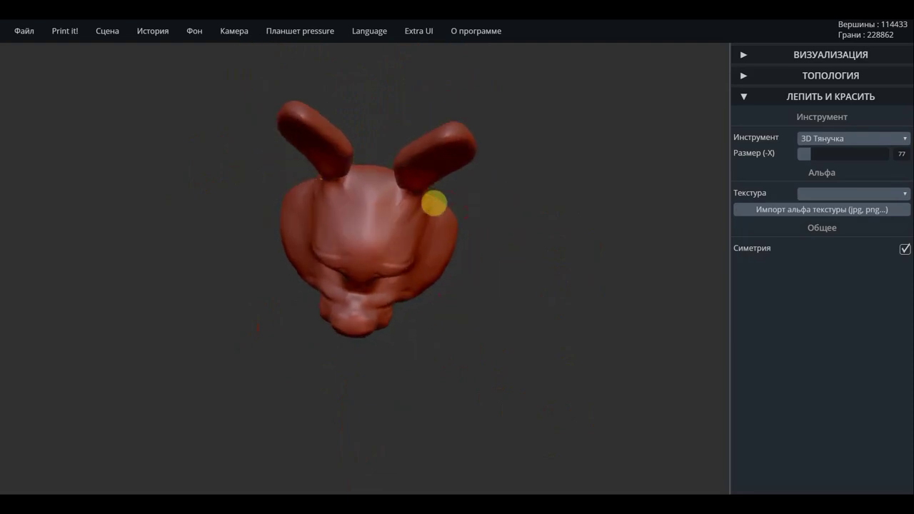
pyautogui.moveTo(592, 238)
pyautogui.mouseDown(button='right')
pyautogui.moveTo(390, 116)
pyautogui.moveTo(580, 292)
pyautogui.moveTo(515, 312)
pyautogui.mouseUp(button='right')
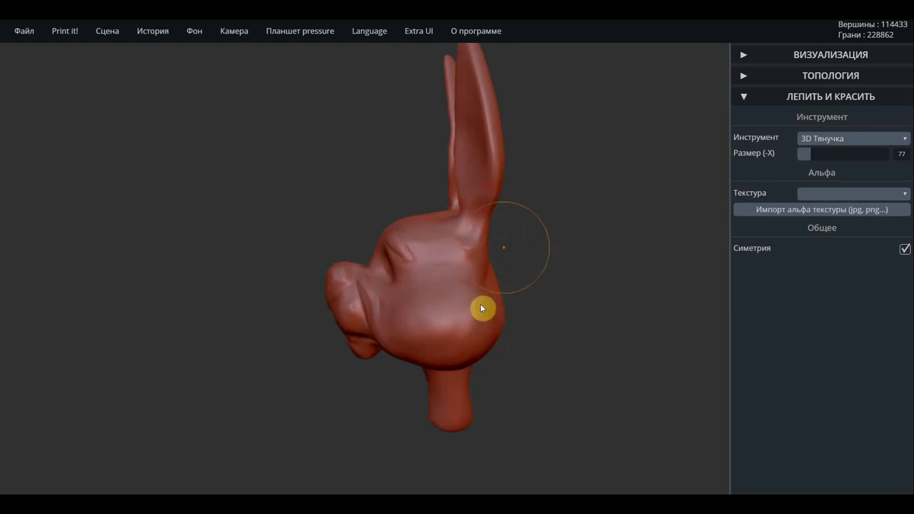
pyautogui.moveTo(527, 307)
pyautogui.mouseDown()
pyautogui.moveTo(320, 300)
pyautogui.moveTo(393, 281)
pyautogui.mouseUp()
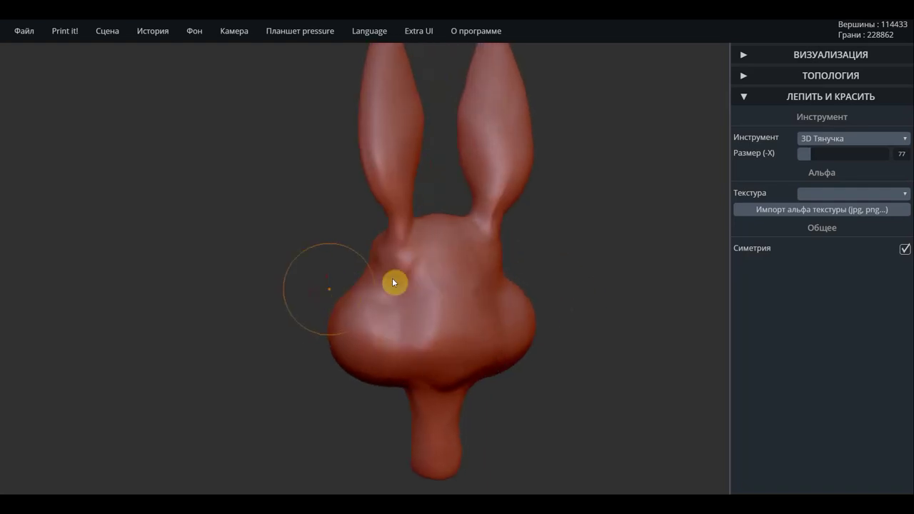
# Build up the ear bases with 3D Кисть, lowering its strength to 23.
pyautogui.click(845, 142)
pyautogui.click(821, 148)
pyautogui.scroll(2, 381, 262)
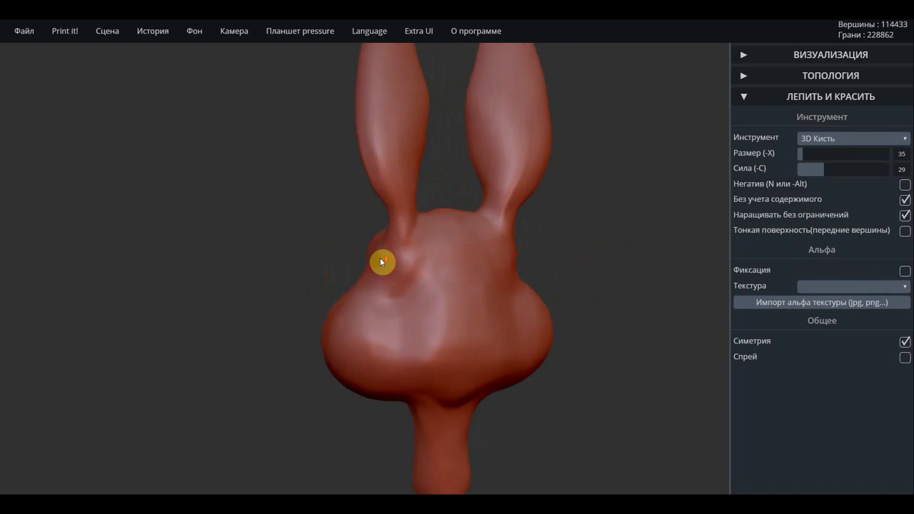
pyautogui.scroll(2, 411, 205)
pyautogui.moveTo(411, 204); pyautogui.dragTo(422, 242)
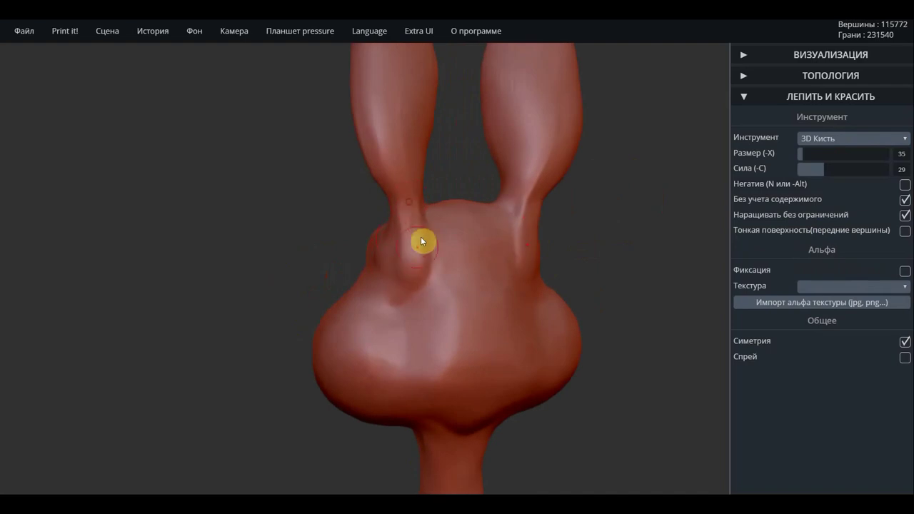
pyautogui.click(818, 168)
pyautogui.moveTo(411, 218)
pyautogui.mouseDown()
pyautogui.moveTo(409, 270)
pyautogui.moveTo(423, 221)
pyautogui.moveTo(426, 248)
pyautogui.mouseUp()
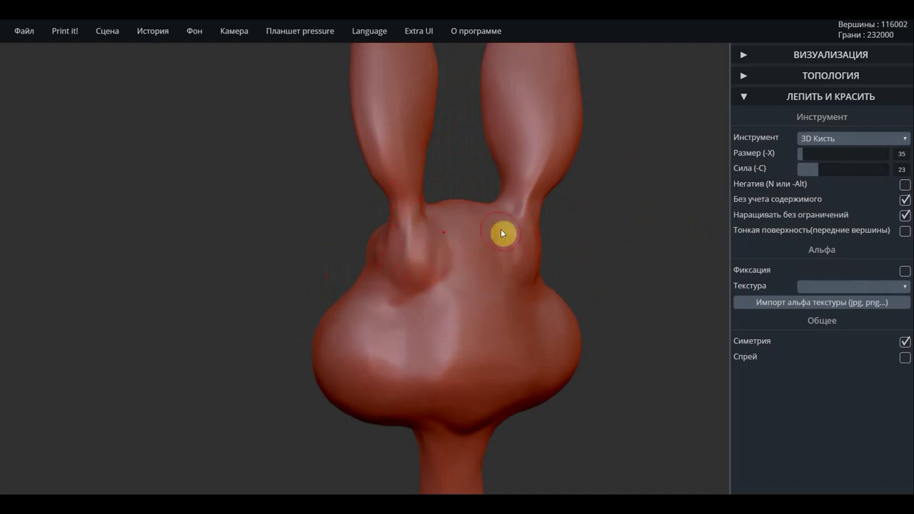
# Smooth the ear-base bulges, the nose-and-cheek crease and the surface down the neck.
pyautogui.press('shift')
pyautogui.moveTo(416, 255)
pyautogui.keyDown('shift'); pyautogui.mouseDown()
pyautogui.moveTo(419, 229)
pyautogui.moveTo(458, 278)
pyautogui.mouseUp(); pyautogui.keyUp('shift')
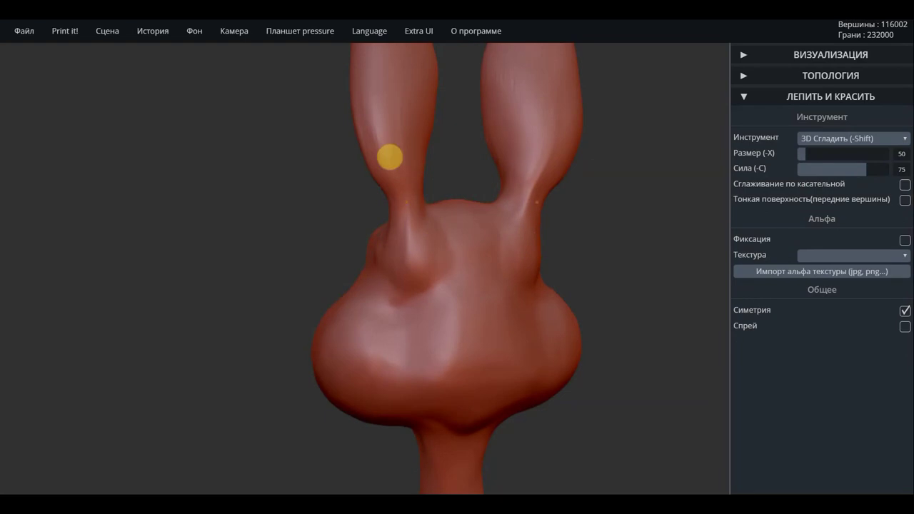
pyautogui.moveTo(318, 286)
pyautogui.mouseDown()
pyautogui.moveTo(316, 394)
pyautogui.moveTo(676, 336)
pyautogui.moveTo(373, 184)
pyautogui.moveTo(398, 228)
pyautogui.moveTo(341, 198)
pyautogui.moveTo(350, 172)
pyautogui.moveTo(429, 220)
pyautogui.moveTo(464, 312)
pyautogui.moveTo(510, 369)
pyautogui.moveTo(545, 226)
pyautogui.moveTo(498, 264)
pyautogui.moveTo(471, 262)
pyautogui.moveTo(462, 280)
pyautogui.moveTo(478, 304)
pyautogui.mouseUp()
pyautogui.press('shift')
pyautogui.moveTo(280, 221)
pyautogui.keyDown('shift'); pyautogui.mouseDown()
pyautogui.moveTo(421, 307)
pyautogui.moveTo(255, 240)
pyautogui.mouseUp(); pyautogui.keyUp('shift')
pyautogui.keyDown('shift'); pyautogui.moveTo(240, 286); pyautogui.dragTo(224, 224); pyautogui.keyUp('shift')
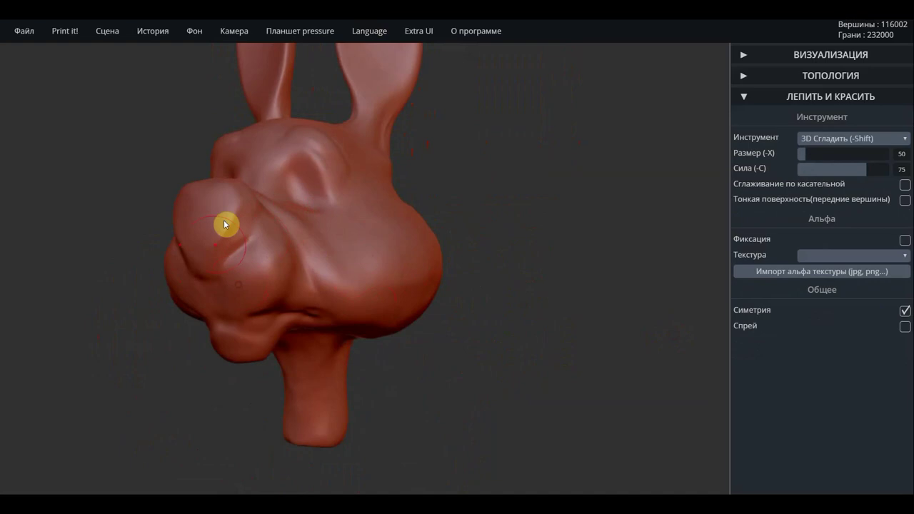
pyautogui.moveTo(308, 343)
pyautogui.keyDown('shift'); pyautogui.mouseDown()
pyautogui.moveTo(300, 381)
pyautogui.moveTo(321, 463)
pyautogui.mouseUp(); pyautogui.keyUp('shift')
# Orbit to show the underside of the head and neck, and open the Инструмент list.
pyautogui.moveTo(502, 398); pyautogui.dragTo(579, 402)
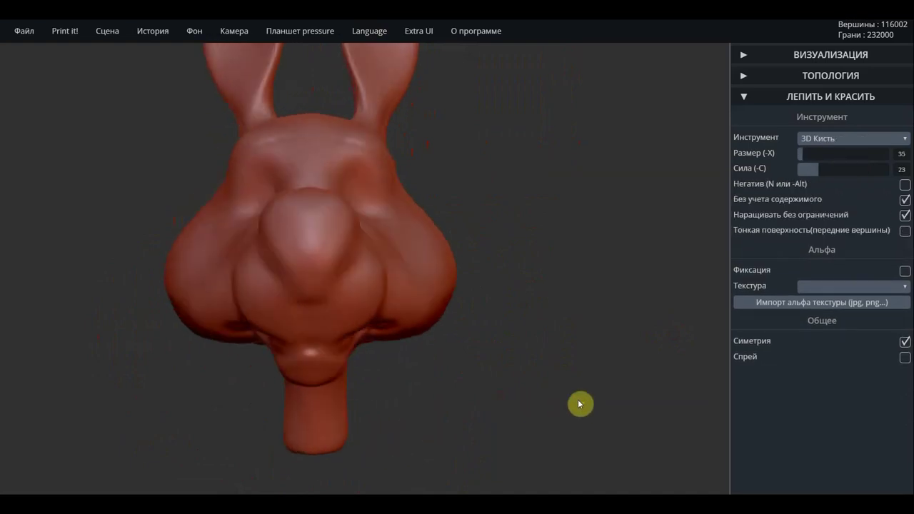
pyautogui.scroll(3, 549, 343)
pyautogui.moveTo(549, 343); pyautogui.dragTo(607, 257)
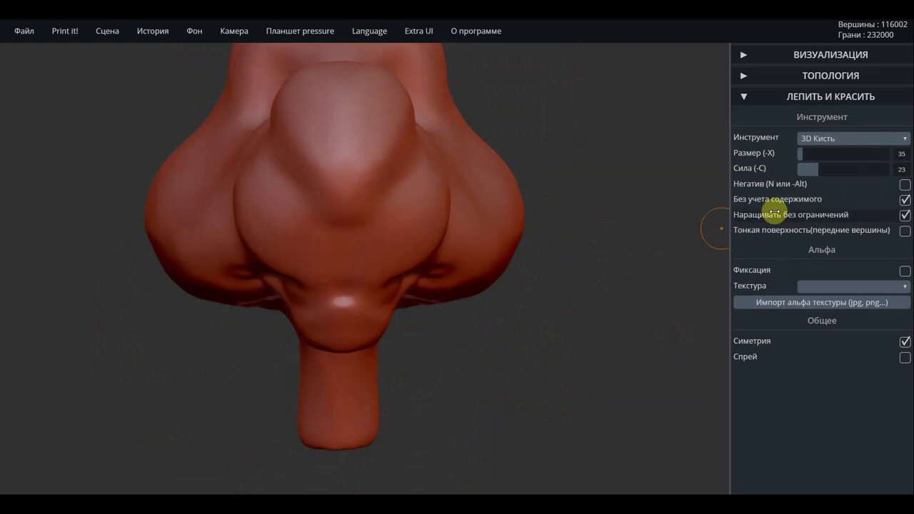
pyautogui.click(840, 140)
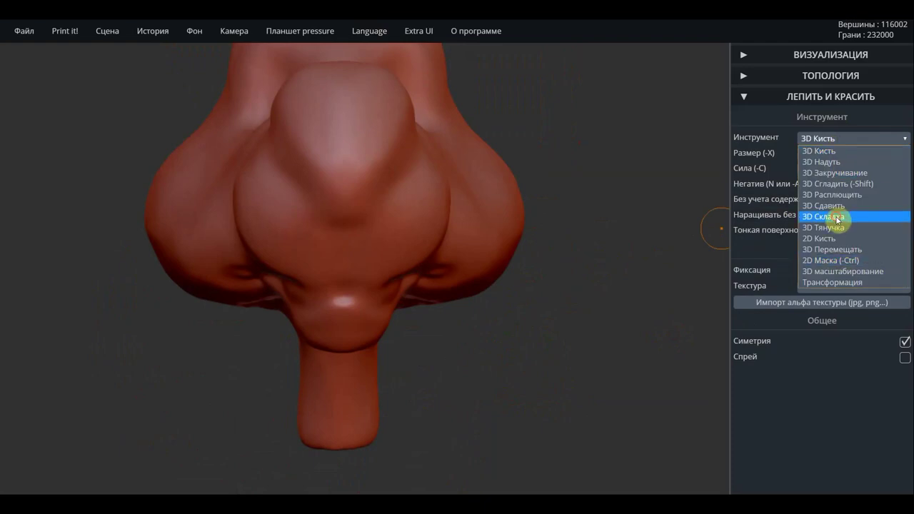
# With 3D Складка at strength 19, crease the snout's middle and deepen the lower-lip crease.
pyautogui.click(829, 216)
pyautogui.moveTo(420, 158)
pyautogui.mouseDown()
pyautogui.moveTo(336, 234)
pyautogui.moveTo(357, 242)
pyautogui.moveTo(343, 233)
pyautogui.mouseUp()
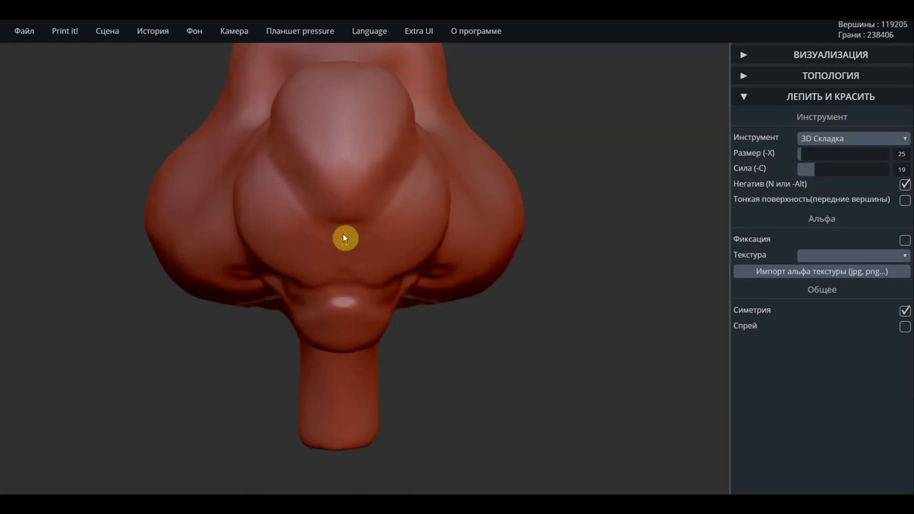
pyautogui.moveTo(821, 172); pyautogui.dragTo(815, 169)
pyautogui.moveTo(355, 242)
pyautogui.mouseDown()
pyautogui.moveTo(350, 271)
pyautogui.moveTo(327, 300)
pyautogui.moveTo(323, 293)
pyautogui.moveTo(366, 295)
pyautogui.moveTo(310, 282)
pyautogui.mouseUp()
pyautogui.moveTo(310, 283)
pyautogui.mouseDown(button='right')
pyautogui.moveTo(581, 370)
pyautogui.moveTo(583, 250)
pyautogui.mouseUp(button='right')
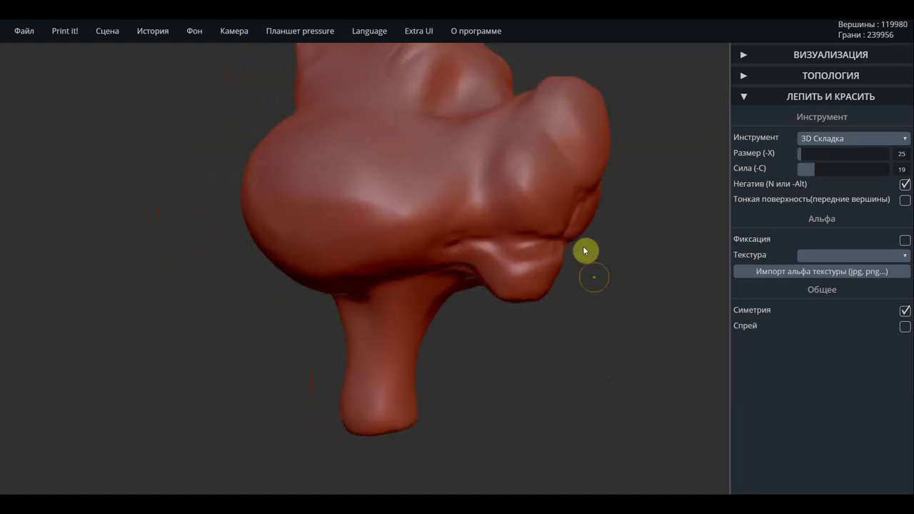
pyautogui.moveTo(553, 248)
pyautogui.mouseDown()
pyautogui.moveTo(443, 253)
pyautogui.moveTo(546, 253)
pyautogui.moveTo(469, 310)
pyautogui.mouseUp()
# Smooth the lip corner, then re-crease a cleaner notch below the mouth.
pyautogui.keyDown('shift'); pyautogui.moveTo(362, 284); pyautogui.dragTo(337, 286); pyautogui.keyUp('shift')
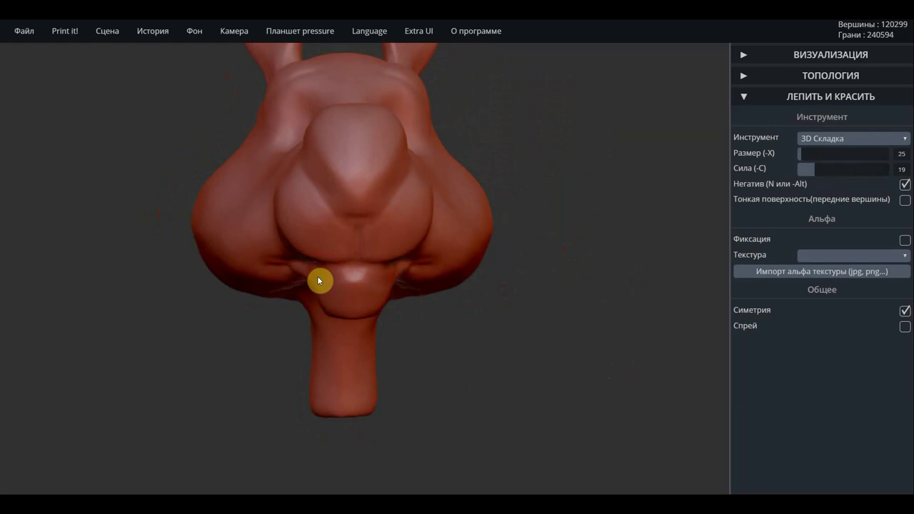
pyautogui.keyDown('shift'); pyautogui.moveTo(284, 272); pyautogui.dragTo(292, 302); pyautogui.keyUp('shift')
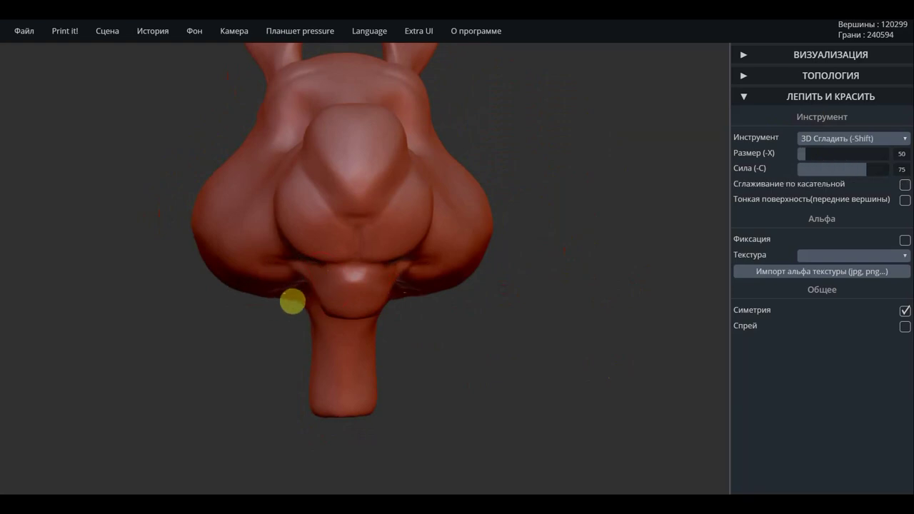
pyautogui.moveTo(465, 327); pyautogui.dragTo(406, 275)
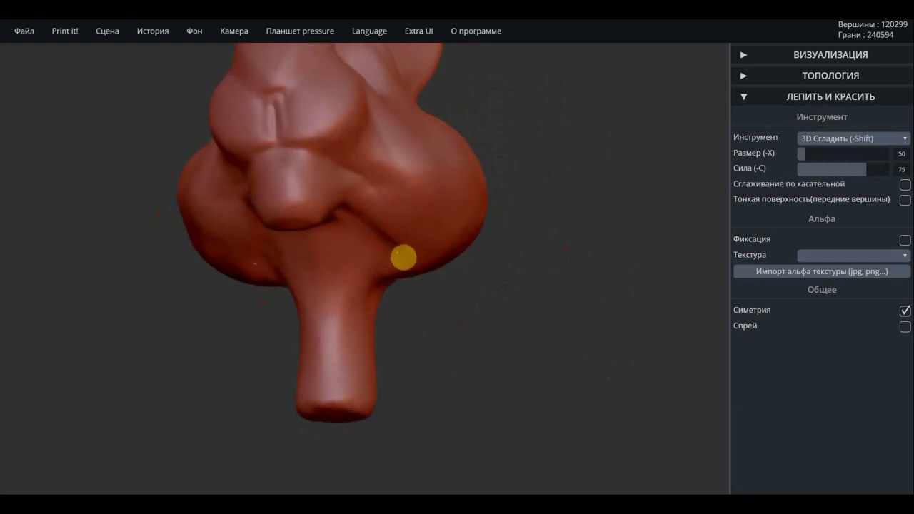
pyautogui.keyDown('shift'); pyautogui.moveTo(386, 241); pyautogui.dragTo(376, 210); pyautogui.keyUp('shift')
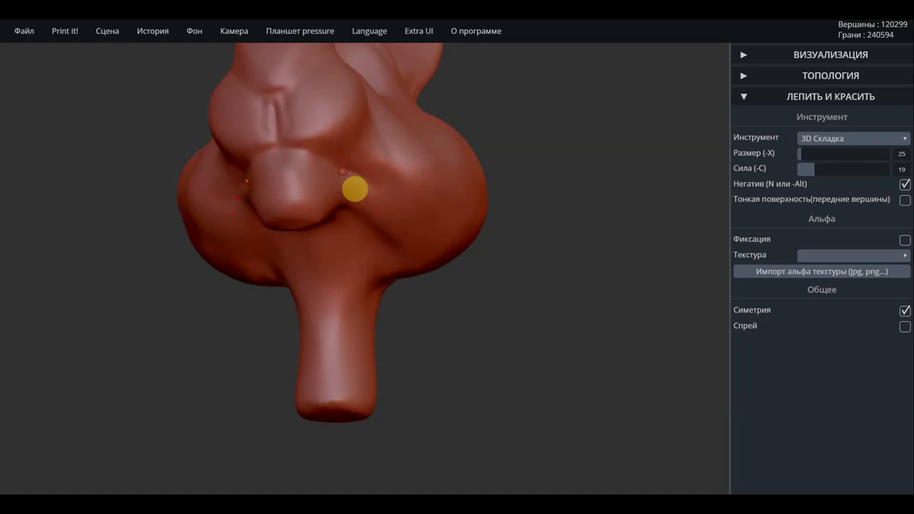
pyautogui.moveTo(349, 178)
pyautogui.mouseDown()
pyautogui.moveTo(348, 193)
pyautogui.moveTo(365, 221)
pyautogui.mouseUp()
pyautogui.moveTo(355, 202); pyautogui.dragTo(363, 238, button='right')
pyautogui.moveTo(358, 241)
pyautogui.mouseDown()
pyautogui.moveTo(355, 278)
pyautogui.moveTo(358, 227)
pyautogui.moveTo(353, 290)
pyautogui.mouseUp()
# Switch to 3D Расплющить and flatten the front of the neck down its length.
pyautogui.click(828, 138)
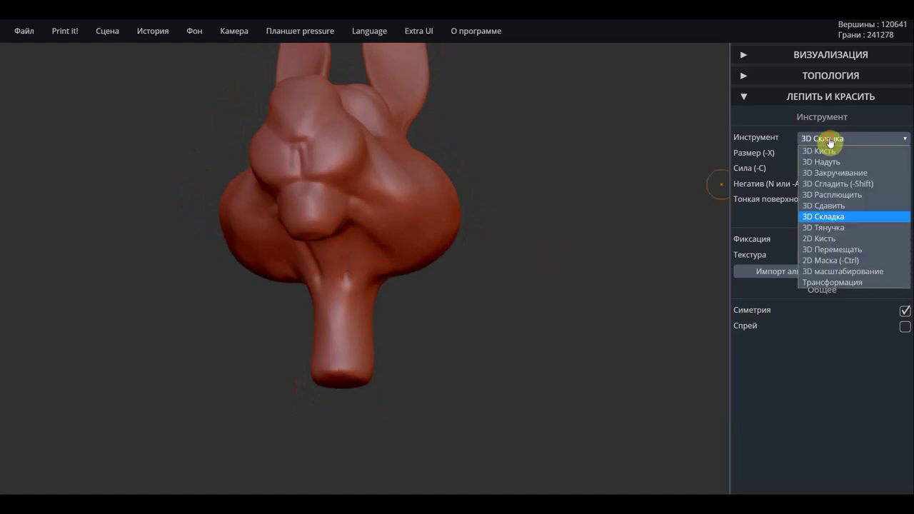
pyautogui.click(833, 200)
pyautogui.press('5')
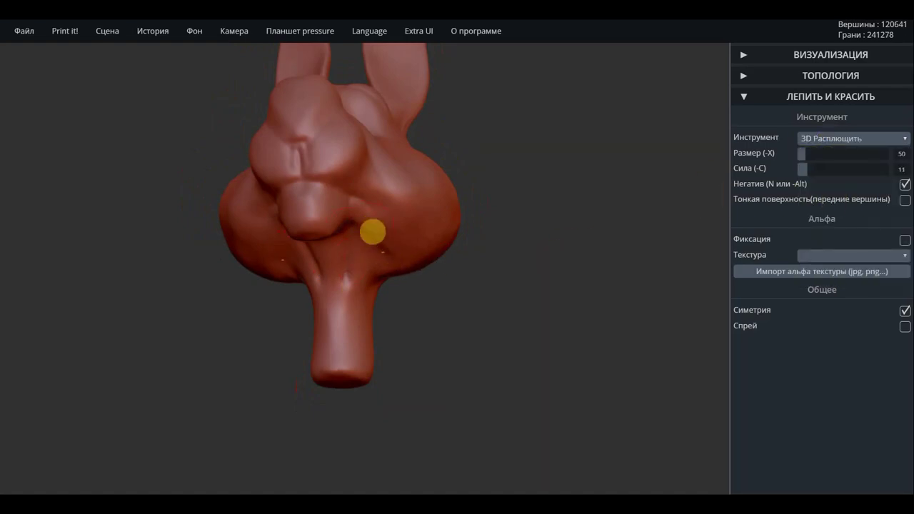
pyautogui.moveTo(380, 240)
pyautogui.mouseDown(button='right')
pyautogui.moveTo(360, 251)
pyautogui.moveTo(377, 257)
pyautogui.moveTo(437, 337)
pyautogui.moveTo(413, 288)
pyautogui.moveTo(288, 228)
pyautogui.mouseUp(button='right')
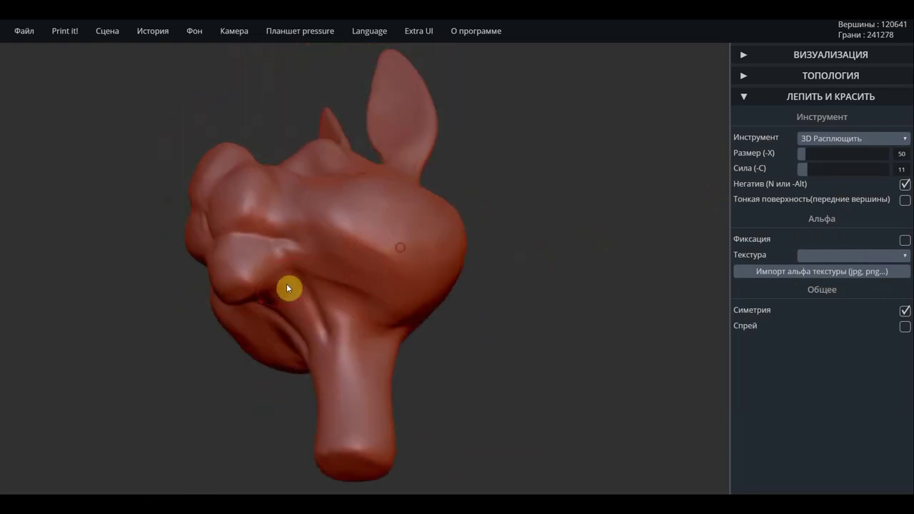
pyautogui.scroll(2, 294, 228)
pyautogui.scroll(2, 318, 259)
pyautogui.scroll(2, 401, 299)
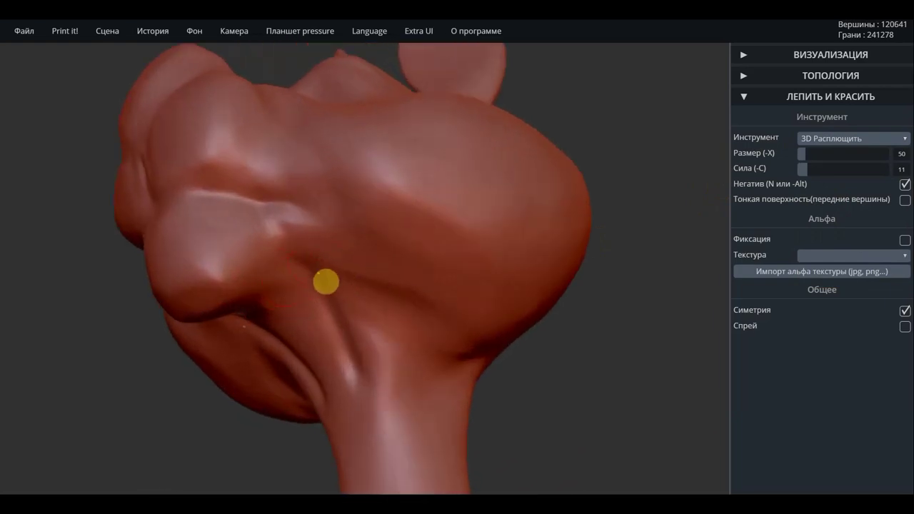
pyautogui.moveTo(388, 320)
pyautogui.mouseDown()
pyautogui.moveTo(402, 399)
pyautogui.moveTo(382, 386)
pyautogui.moveTo(393, 408)
pyautogui.mouseUp()
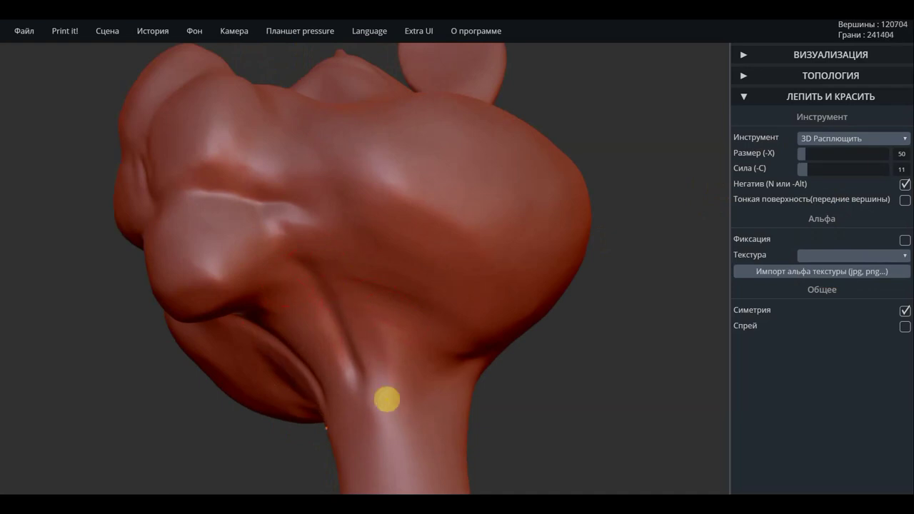
pyautogui.moveTo(384, 337); pyautogui.dragTo(378, 398)
# Zoom out and orbit around the head and neck, then open the Инструмент list.
pyautogui.scroll(-5, 428, 396)
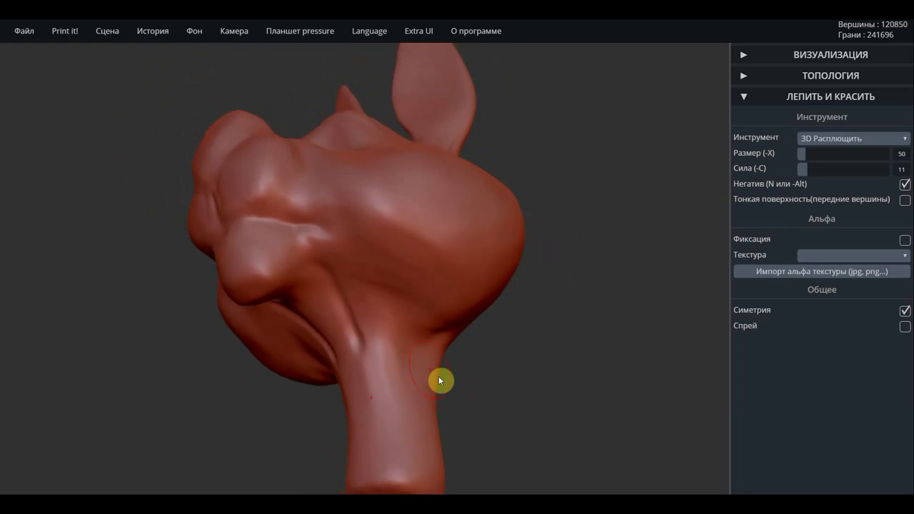
pyautogui.moveTo(439, 379); pyautogui.dragTo(504, 425)
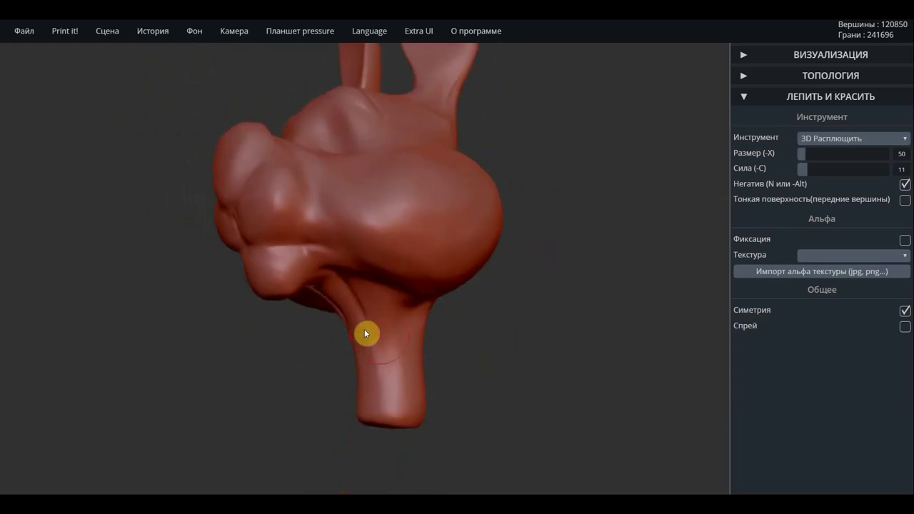
pyautogui.moveTo(443, 361); pyautogui.dragTo(451, 291)
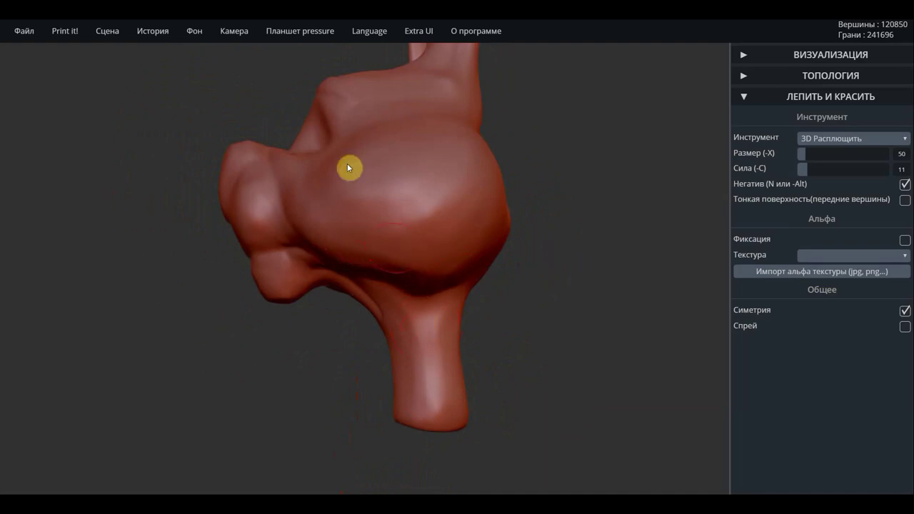
pyautogui.click(845, 138)
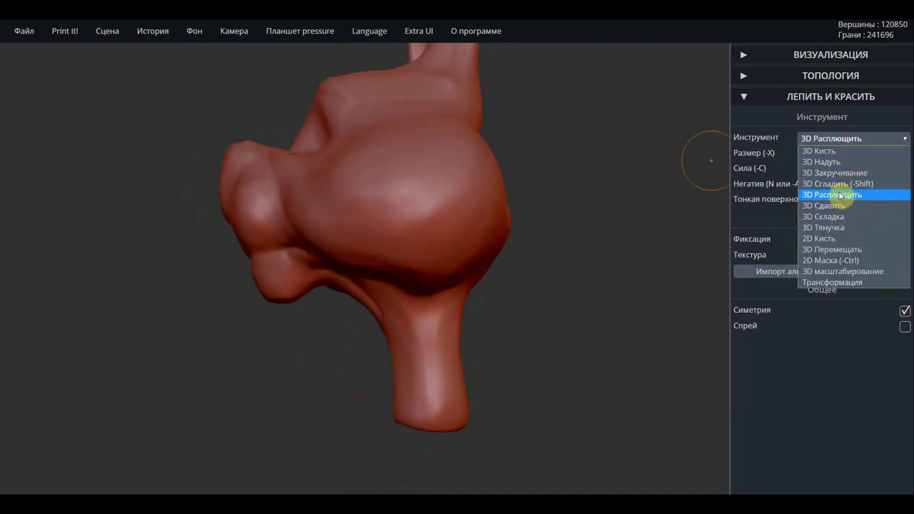
# With 3D Тянучка, pull the neck surface under the head outward and then back upward.
pyautogui.click(822, 227)
pyautogui.moveTo(401, 255); pyautogui.dragTo(378, 268, button='right')
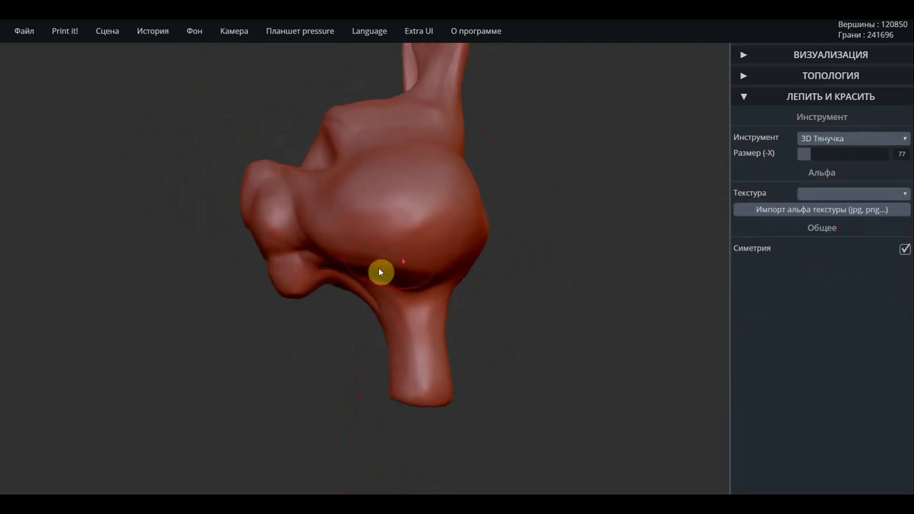
pyautogui.moveTo(373, 272); pyautogui.dragTo(419, 287)
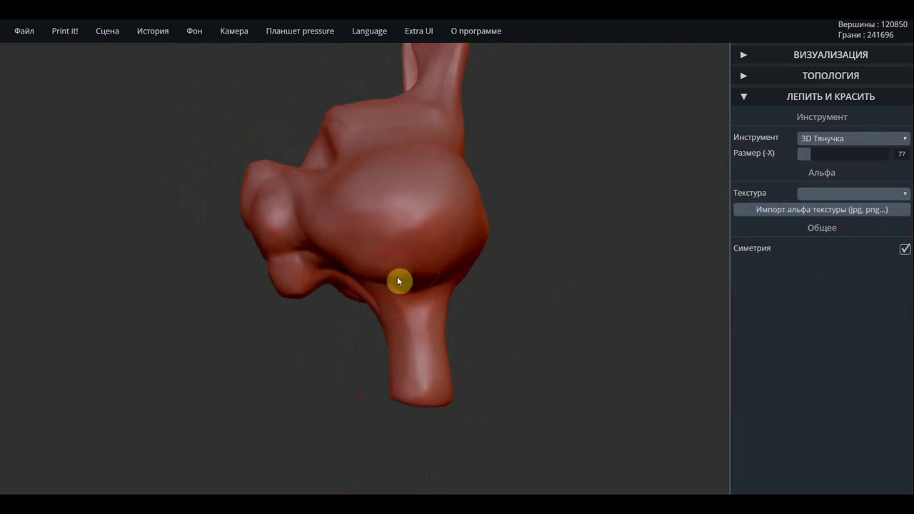
pyautogui.moveTo(419, 291); pyautogui.dragTo(338, 267)
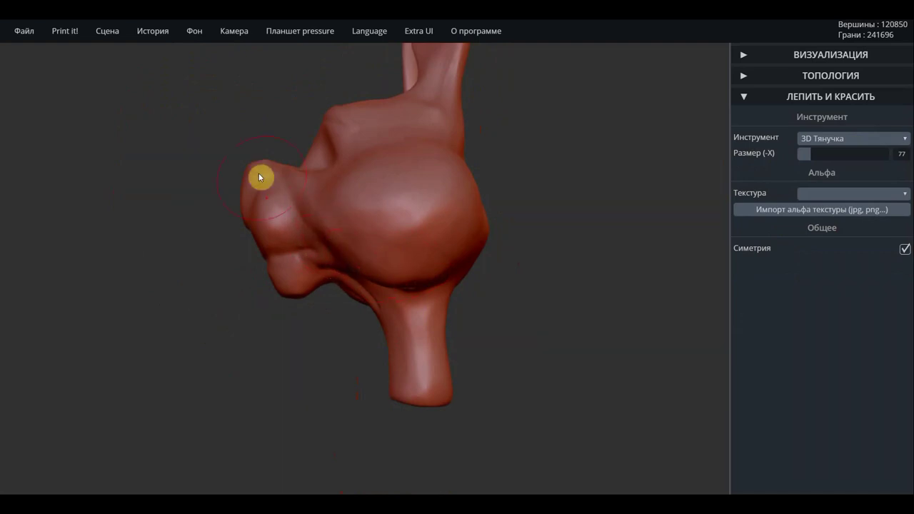
pyautogui.moveTo(328, 257)
pyautogui.mouseDown(button='right')
pyautogui.moveTo(163, 290)
pyautogui.moveTo(230, 330)
pyautogui.mouseUp(button='right')
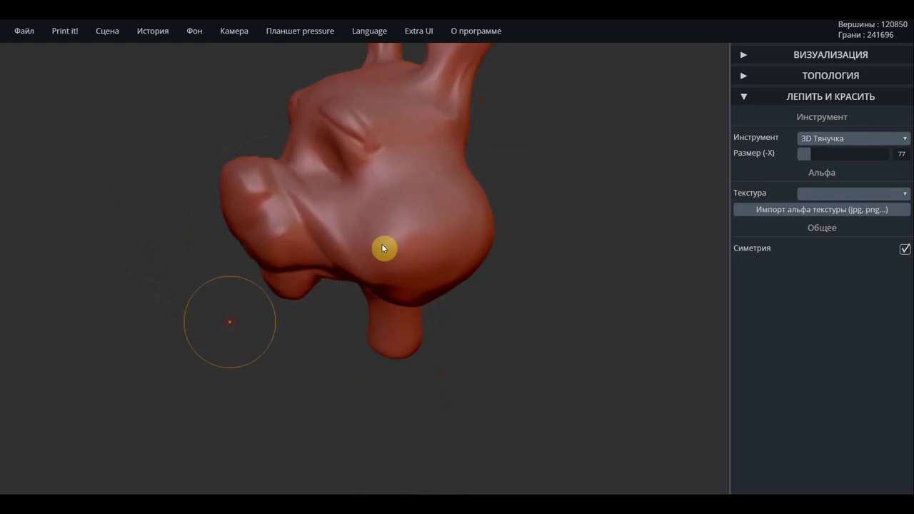
# Select 3D Складка and carve creases near the nose, over the cheek and along the right cheek edge.
pyautogui.click(865, 147)
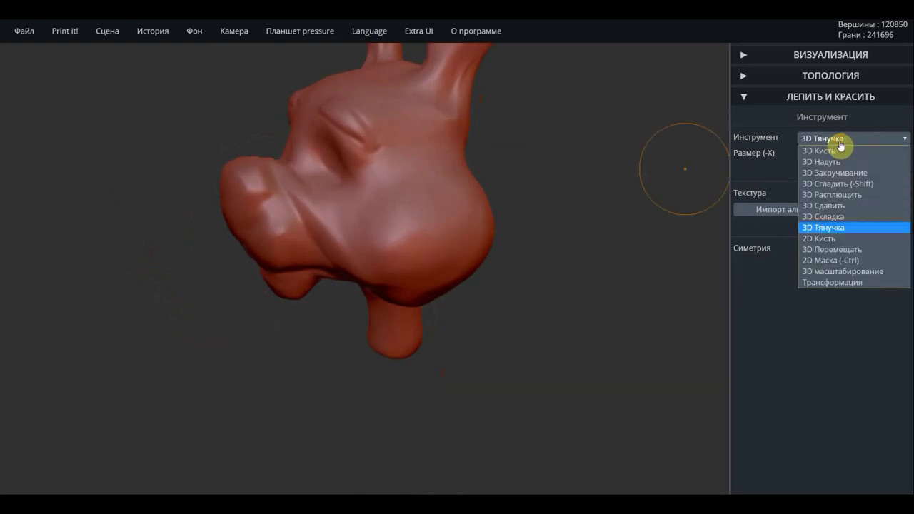
pyautogui.click(838, 218)
pyautogui.moveTo(283, 178)
pyautogui.mouseDown()
pyautogui.moveTo(335, 272)
pyautogui.moveTo(310, 235)
pyautogui.moveTo(322, 188)
pyautogui.moveTo(369, 212)
pyautogui.moveTo(373, 164)
pyautogui.mouseUp()
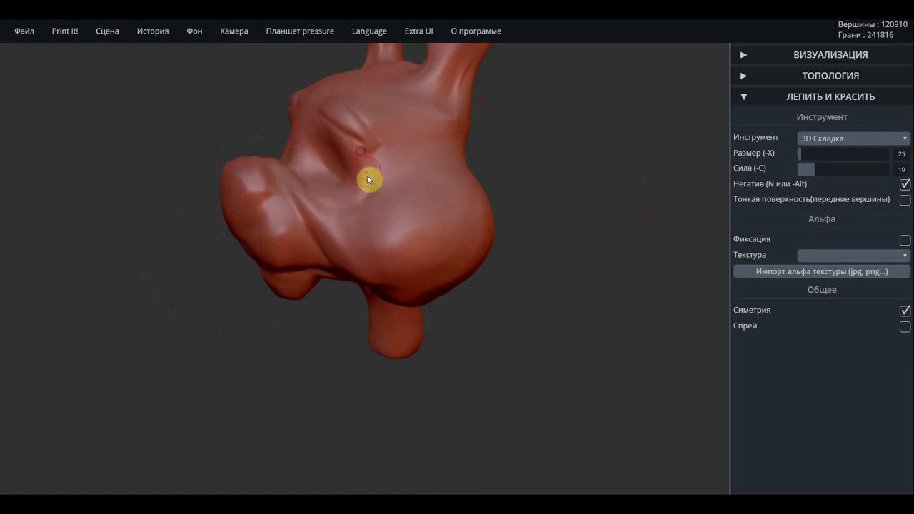
pyautogui.moveTo(370, 179); pyautogui.dragTo(427, 211, button='middle')
pyautogui.moveTo(551, 241)
pyautogui.mouseDown()
pyautogui.moveTo(543, 221)
pyautogui.moveTo(722, 245)
pyautogui.mouseUp()
# Deepen the cheek crease beside the nose and soften the crease along the nose bridge.
pyautogui.scroll(3, 359, 225)
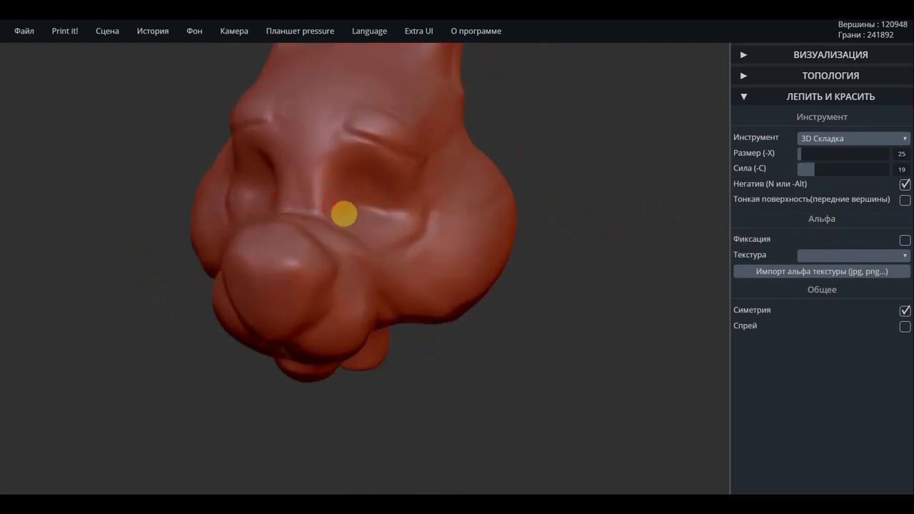
pyautogui.moveTo(344, 213)
pyautogui.mouseDown()
pyautogui.moveTo(369, 251)
pyautogui.moveTo(401, 243)
pyautogui.mouseUp()
pyautogui.keyDown('shift'); pyautogui.moveTo(312, 199); pyautogui.dragTo(318, 155); pyautogui.keyUp('shift')
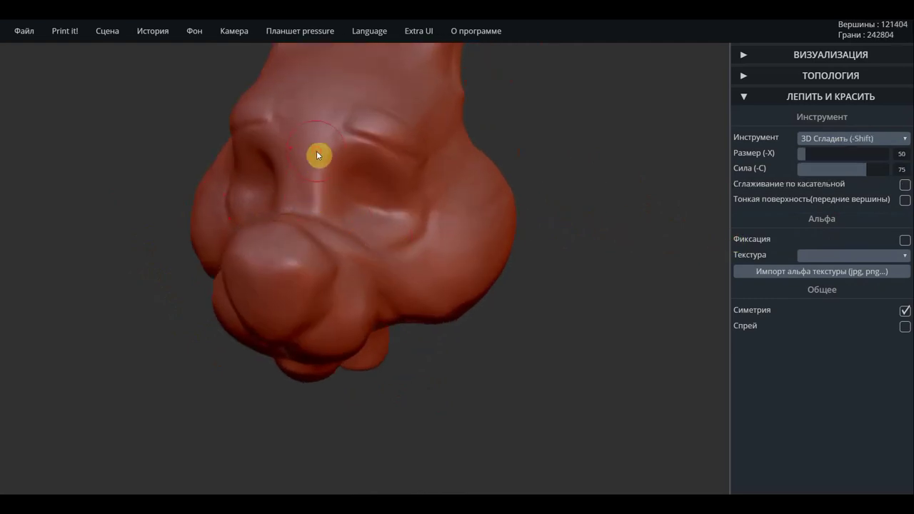
pyautogui.moveTo(562, 173)
pyautogui.mouseDown()
pyautogui.moveTo(355, 119)
pyautogui.moveTo(410, 142)
pyautogui.mouseUp()
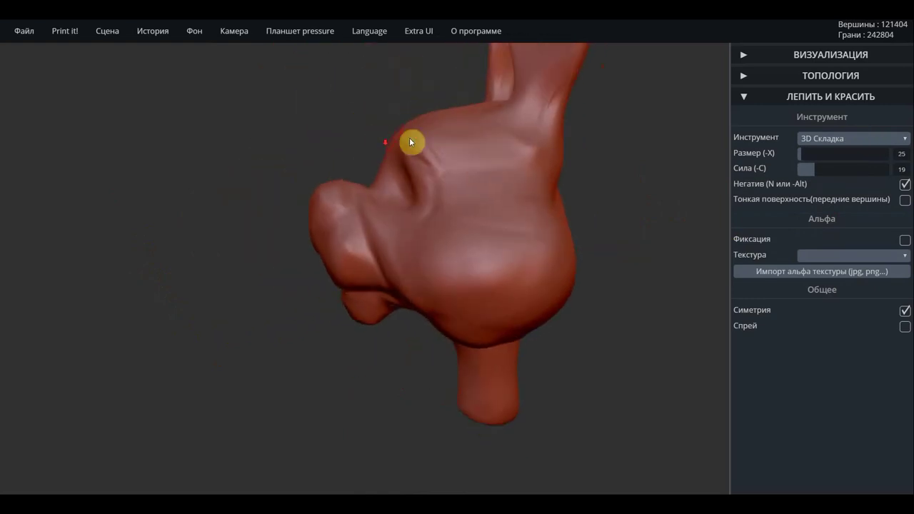
pyautogui.click(830, 142)
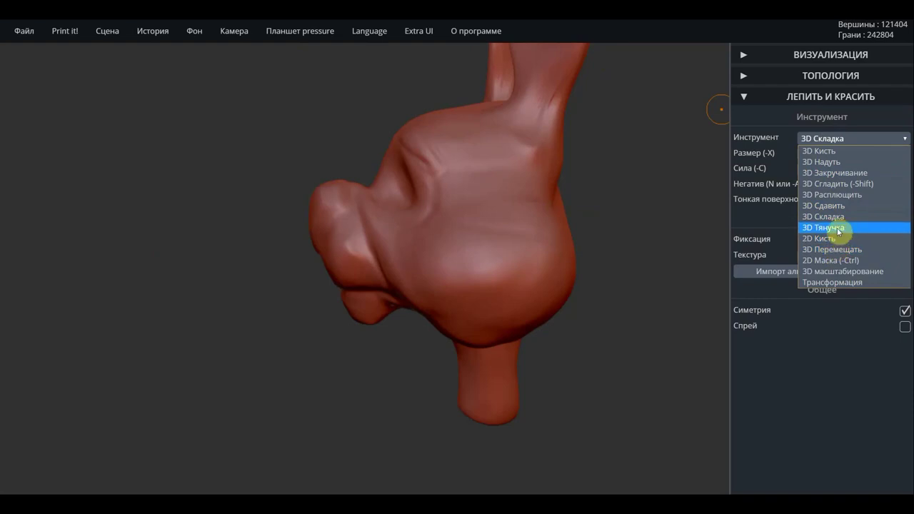
# Switch to the pulling brush and pull out the brow ridge above the eye.
pyautogui.click(822, 227)
pyautogui.scroll(2, 400, 189)
pyautogui.scroll(4, 335, 182)
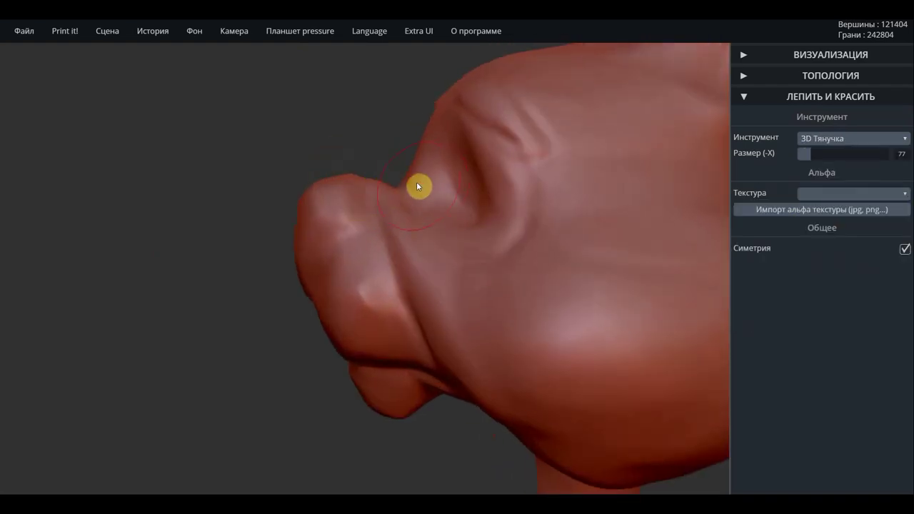
pyautogui.moveTo(417, 180); pyautogui.dragTo(425, 185)
pyautogui.scroll(-3, 449, 132)
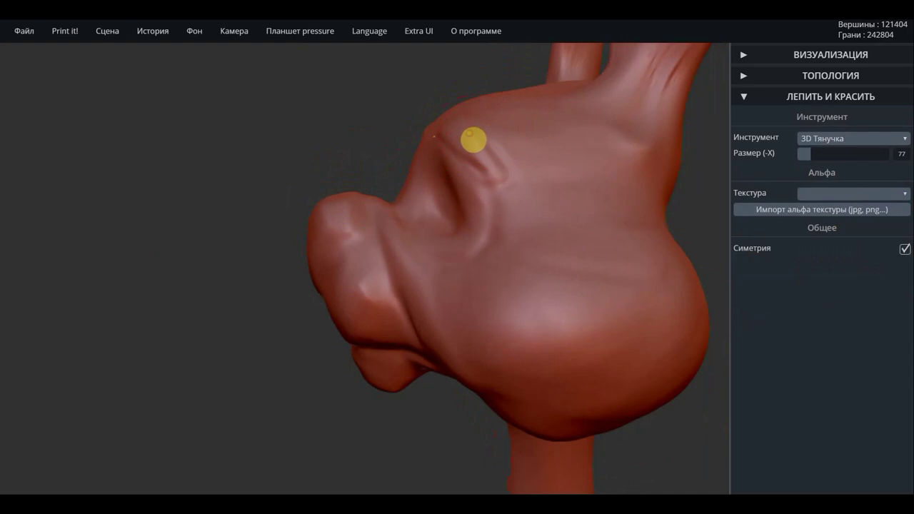
pyautogui.moveTo(459, 127); pyautogui.dragTo(487, 160)
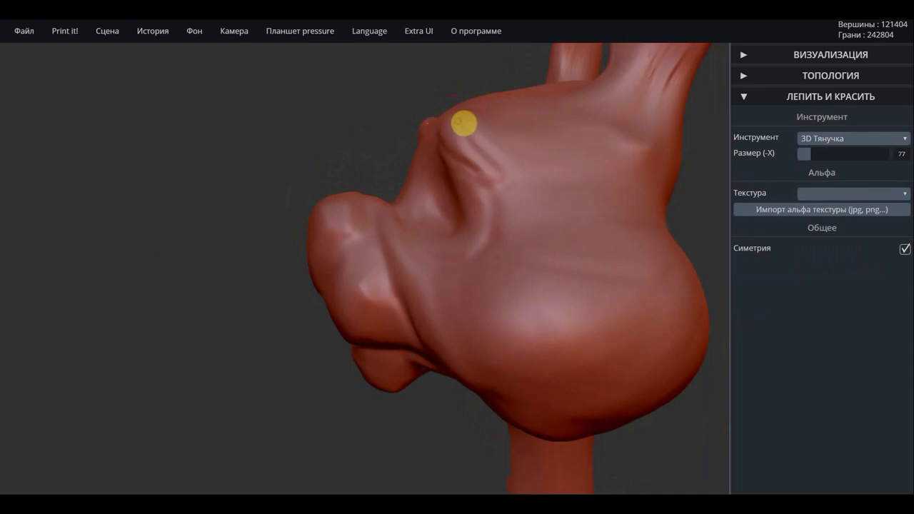
# Turn the head to a close three-quarter view and bring up the sculpting brush list.
pyautogui.moveTo(229, 161); pyautogui.dragTo(447, 130)
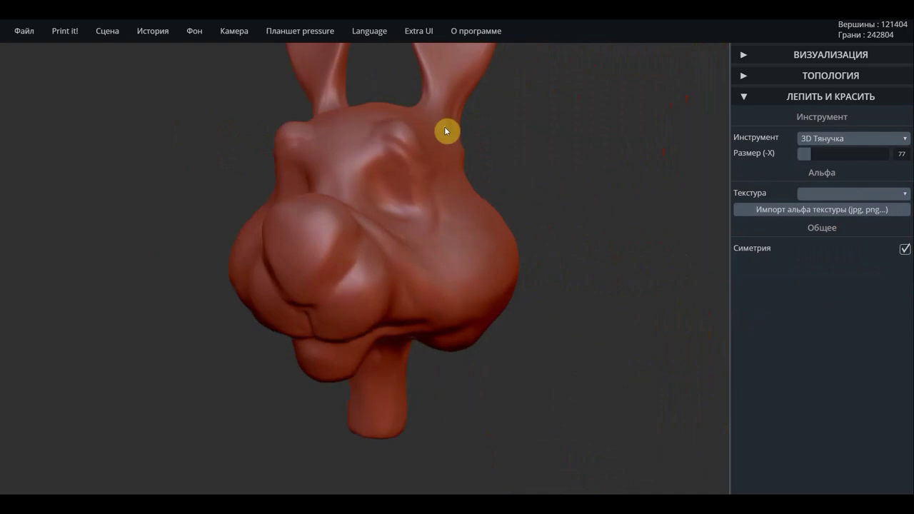
pyautogui.press('1')
pyautogui.moveTo(478, 175); pyautogui.dragTo(407, 153)
pyautogui.press('8')
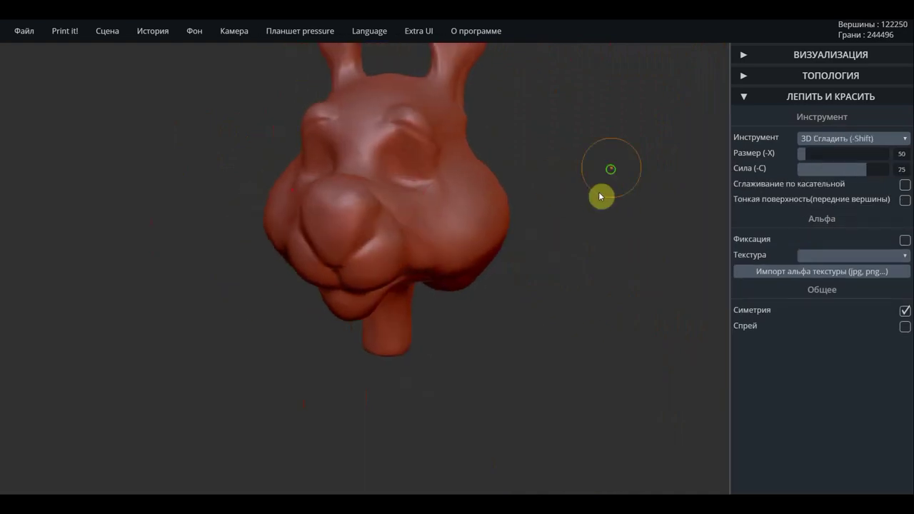
pyautogui.moveTo(600, 195); pyautogui.dragTo(536, 341)
pyautogui.scroll(3, 465, 259)
pyautogui.press('1')
pyautogui.click(870, 139)
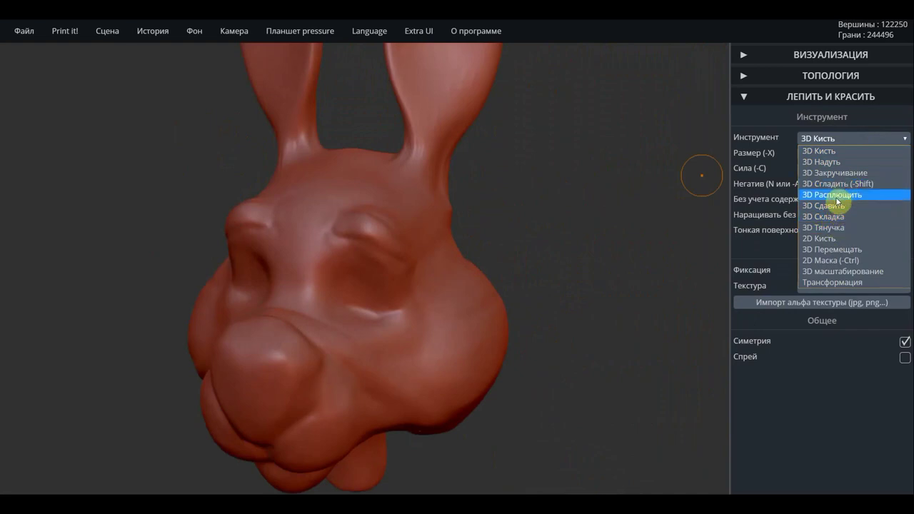
# Switch to 3D Расплющить and flatten the skin beside the eye socket.
pyautogui.click(834, 195)
pyautogui.moveTo(605, 227); pyautogui.dragTo(531, 259)
pyautogui.scroll(3, 531, 260)
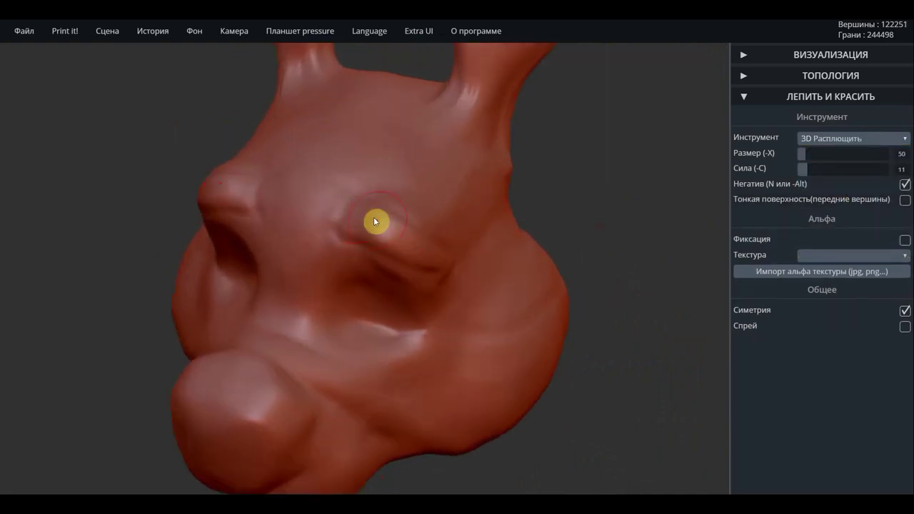
pyautogui.moveTo(373, 221); pyautogui.dragTo(383, 231)
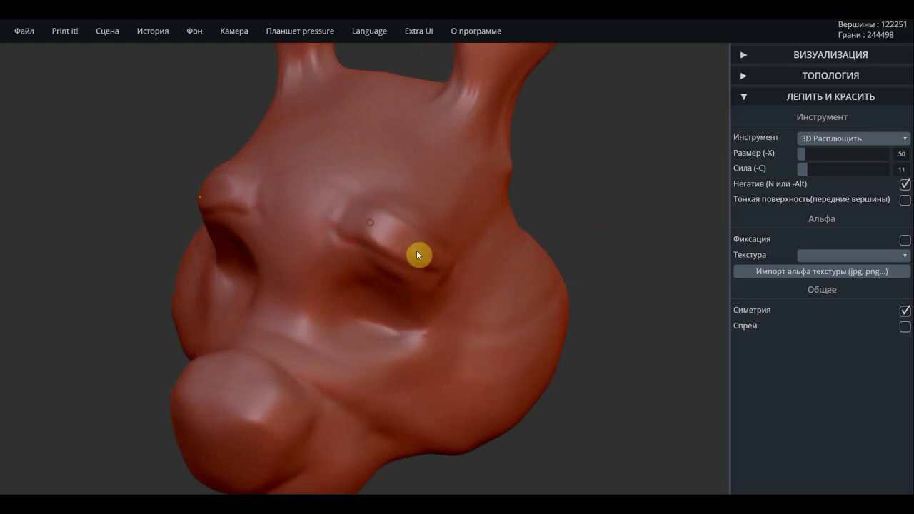
# Flatten the cheek below the eye, the side of the face and the pocket beside the snout.
pyautogui.moveTo(563, 244)
pyautogui.mouseDown()
pyautogui.moveTo(622, 147)
pyautogui.moveTo(449, 208)
pyautogui.moveTo(337, 229)
pyautogui.moveTo(353, 250)
pyautogui.moveTo(363, 235)
pyautogui.moveTo(372, 294)
pyautogui.moveTo(361, 247)
pyautogui.moveTo(365, 279)
pyautogui.moveTo(577, 240)
pyautogui.moveTo(473, 296)
pyautogui.mouseUp()
pyautogui.moveTo(473, 296); pyautogui.dragTo(448, 290, button='right')
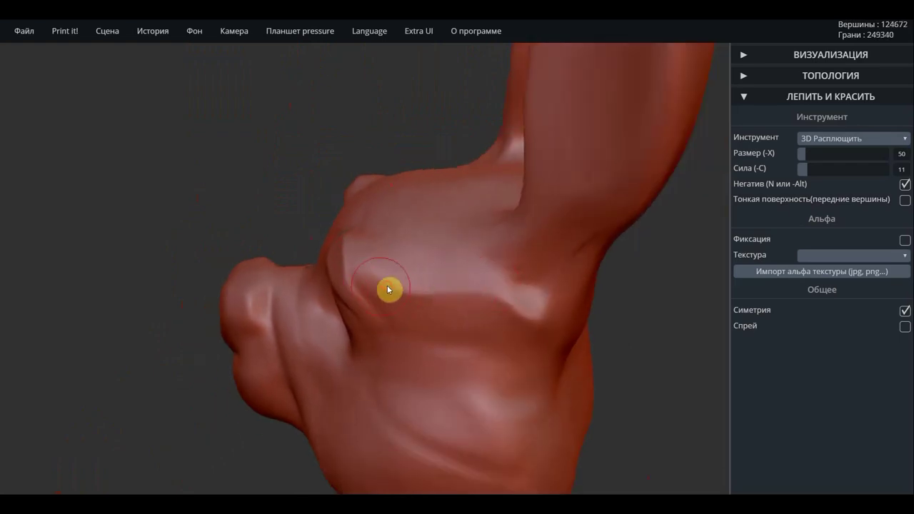
pyautogui.moveTo(508, 305); pyautogui.dragTo(550, 326)
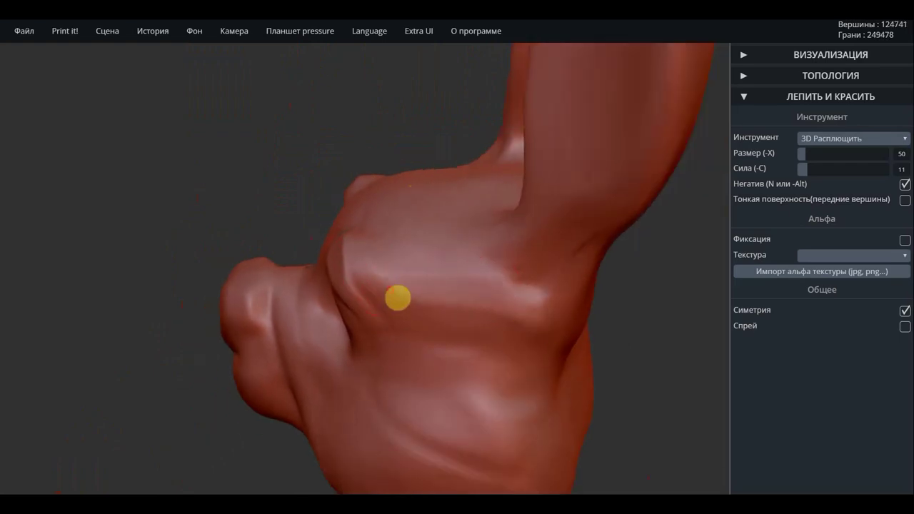
pyautogui.moveTo(472, 284); pyautogui.dragTo(383, 276)
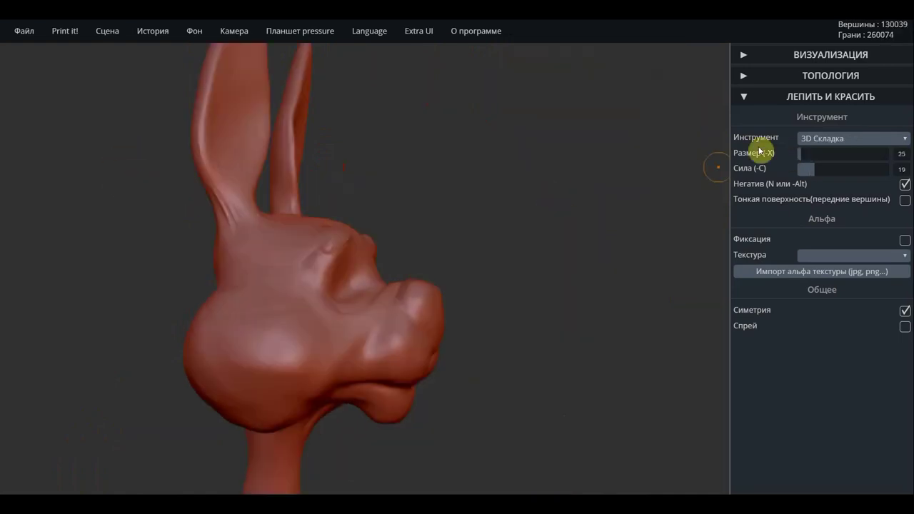
# Remesh the head at resolution 150 and smooth where the left ear joins the head.
pyautogui.click(822, 77)
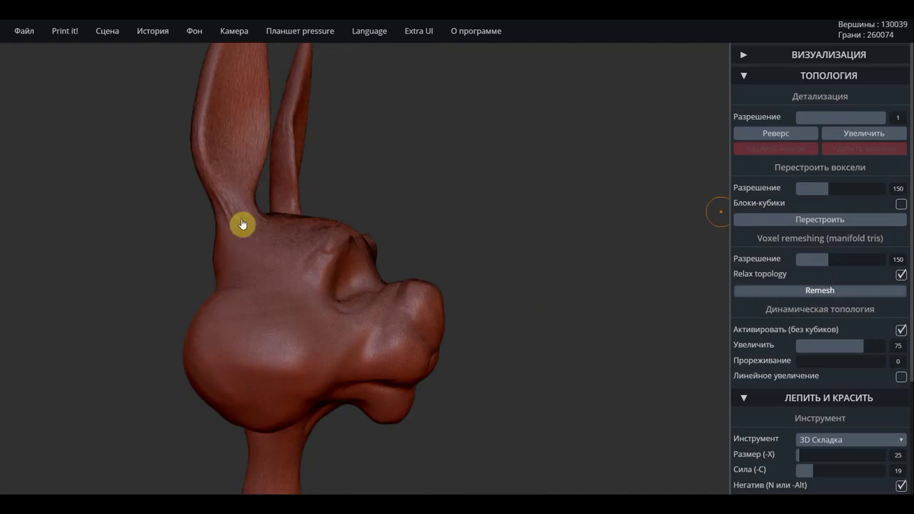
pyautogui.moveTo(374, 232); pyautogui.dragTo(242, 230, button='right')
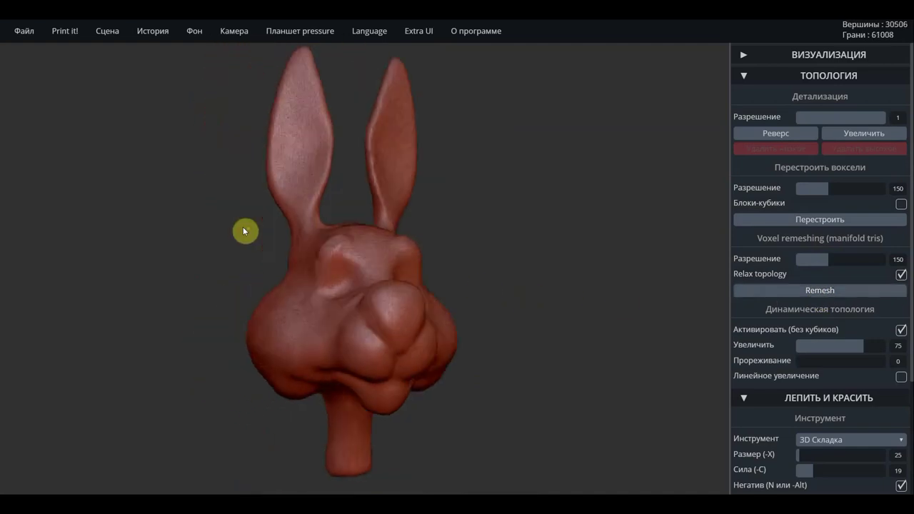
pyautogui.scroll(2, 243, 230)
pyautogui.scroll(3, 316, 230)
pyautogui.press('shift')
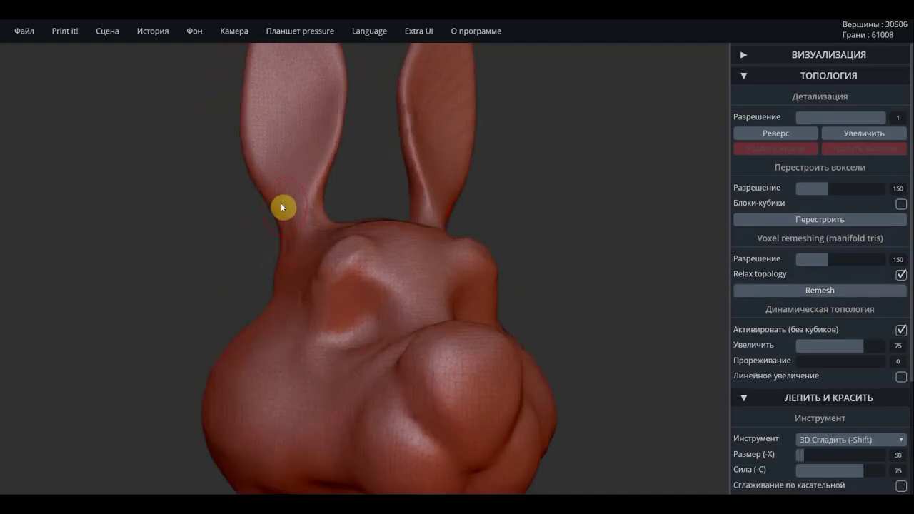
pyautogui.keyDown('shift'); pyautogui.moveTo(282, 208); pyautogui.dragTo(286, 293); pyautogui.keyUp('shift')
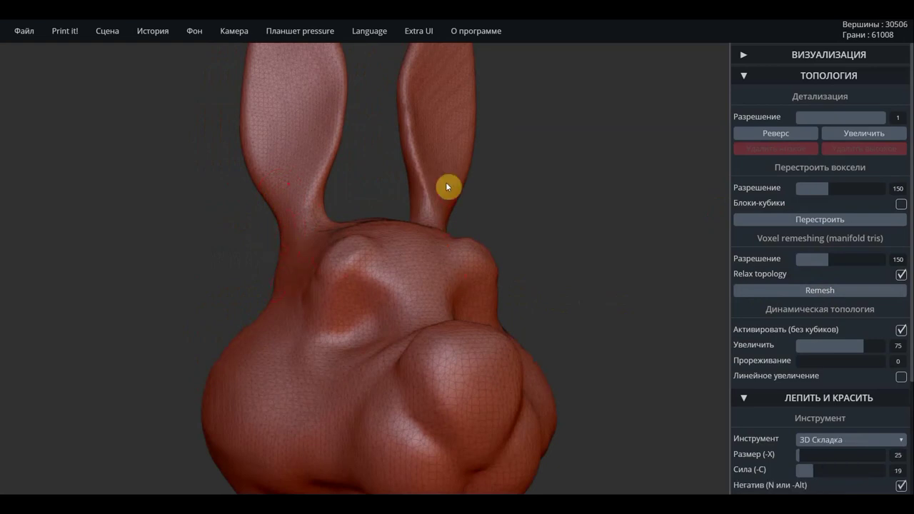
# Smooth the remaining ear bases from front, three-quarter and profile angles.
pyautogui.moveTo(551, 245)
pyautogui.mouseDown(button='right')
pyautogui.moveTo(505, 289)
pyautogui.moveTo(530, 190)
pyautogui.mouseUp(button='right')
pyautogui.moveTo(534, 235)
pyautogui.mouseDown(button='right')
pyautogui.moveTo(548, 220)
pyautogui.moveTo(416, 236)
pyautogui.mouseUp(button='right')
pyautogui.press('shift')
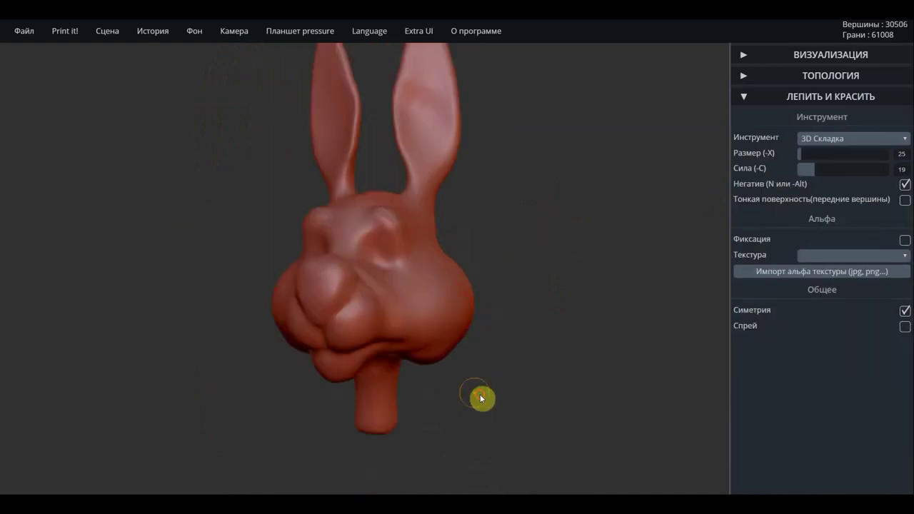
pyautogui.moveTo(481, 398)
pyautogui.mouseDown(button='right')
pyautogui.moveTo(665, 390)
pyautogui.moveTo(645, 390)
pyautogui.mouseUp(button='right')
pyautogui.press('shift')
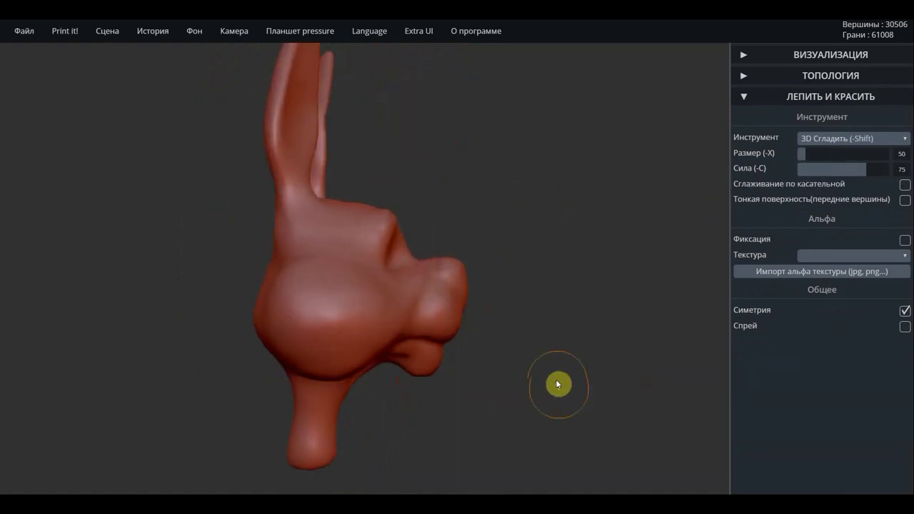
pyautogui.moveTo(613, 270); pyautogui.dragTo(655, 336, button='right')
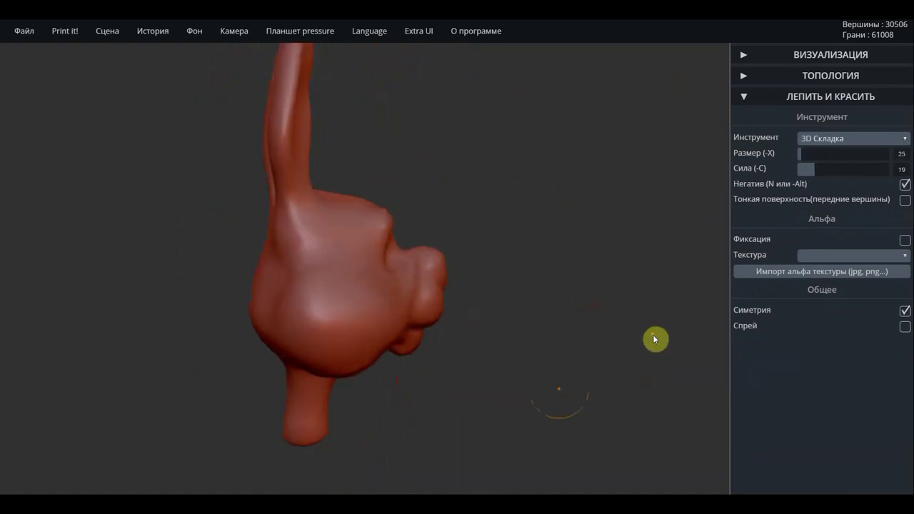
pyautogui.press('shift')
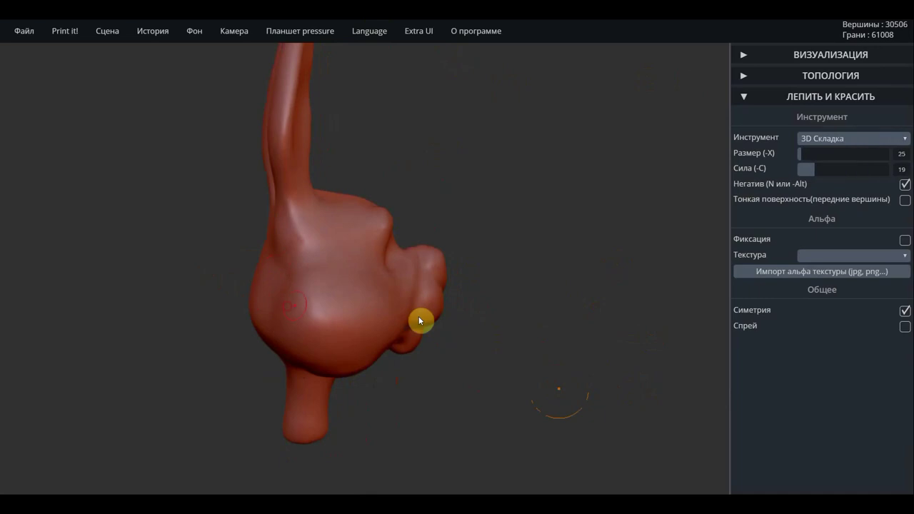
pyautogui.moveTo(421, 321); pyautogui.dragTo(604, 337, button='right')
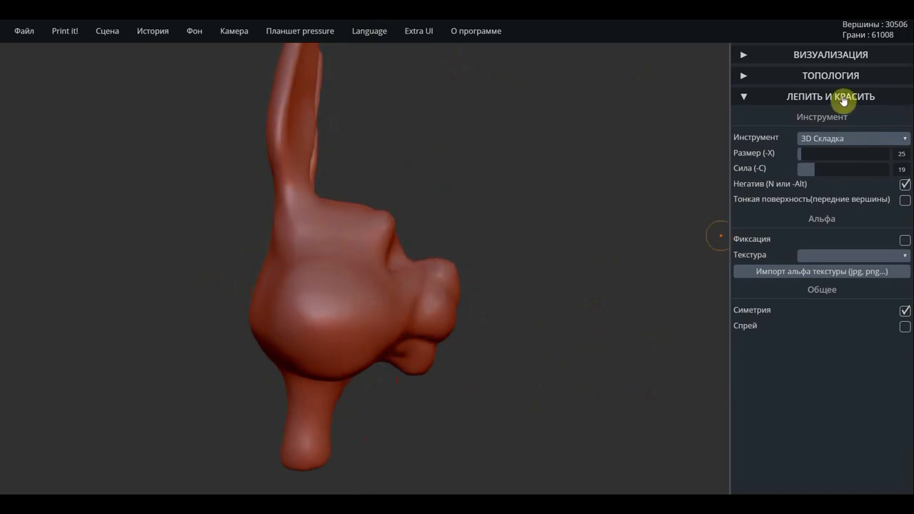
# Switch to the 3D Тянучка brush at size 106 and pull the lower jaw outline into shape.
pyautogui.click(823, 139)
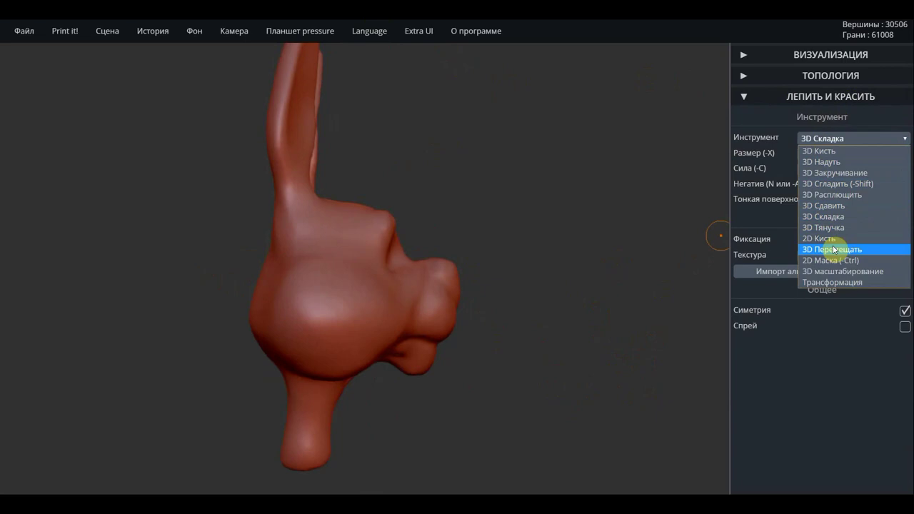
pyautogui.click(827, 227)
pyautogui.moveTo(812, 147); pyautogui.dragTo(813, 153)
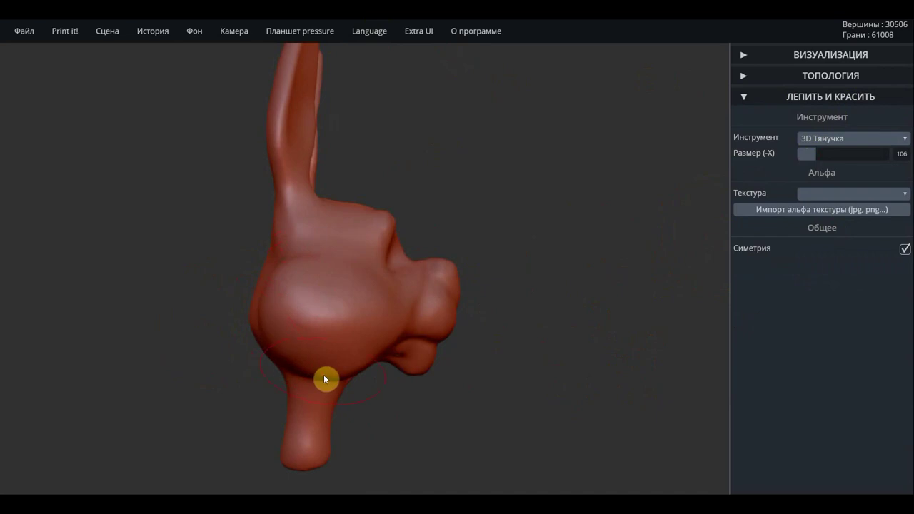
pyautogui.moveTo(485, 417); pyautogui.dragTo(352, 369)
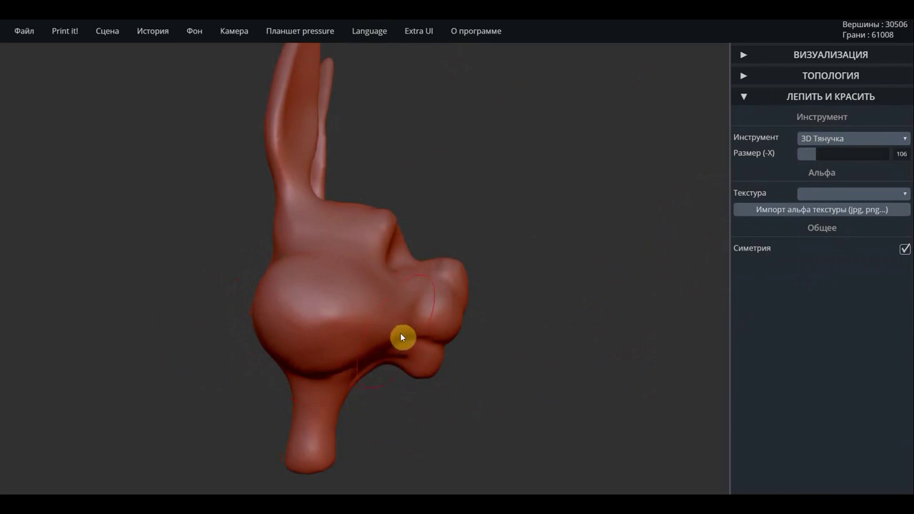
# Smooth the jaw and lower cheeks, checking the head from front and three-quarter views.
pyautogui.moveTo(631, 350)
pyautogui.mouseDown()
pyautogui.moveTo(467, 360)
pyautogui.moveTo(347, 352)
pyautogui.moveTo(428, 355)
pyautogui.mouseUp()
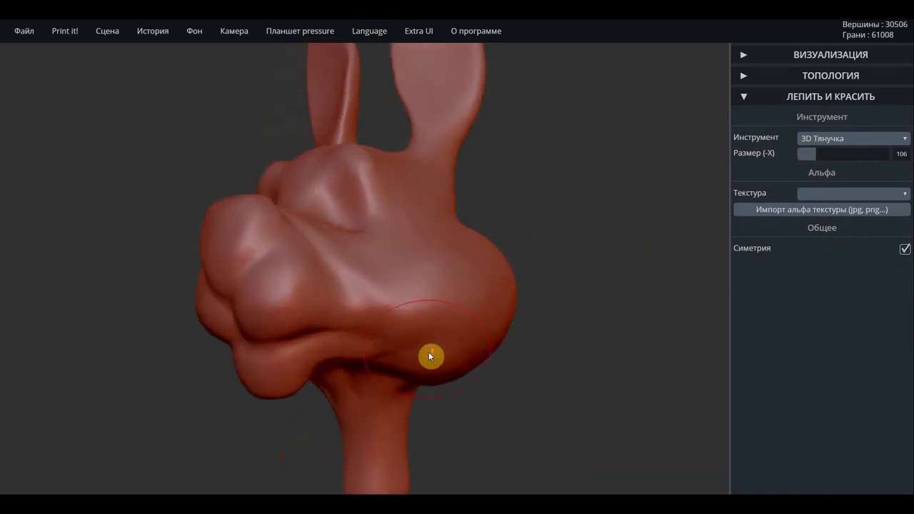
pyautogui.press('shift')
pyautogui.scroll(-3, 443, 342)
pyautogui.moveTo(488, 361)
pyautogui.mouseDown()
pyautogui.moveTo(557, 380)
pyautogui.moveTo(598, 374)
pyautogui.mouseUp()
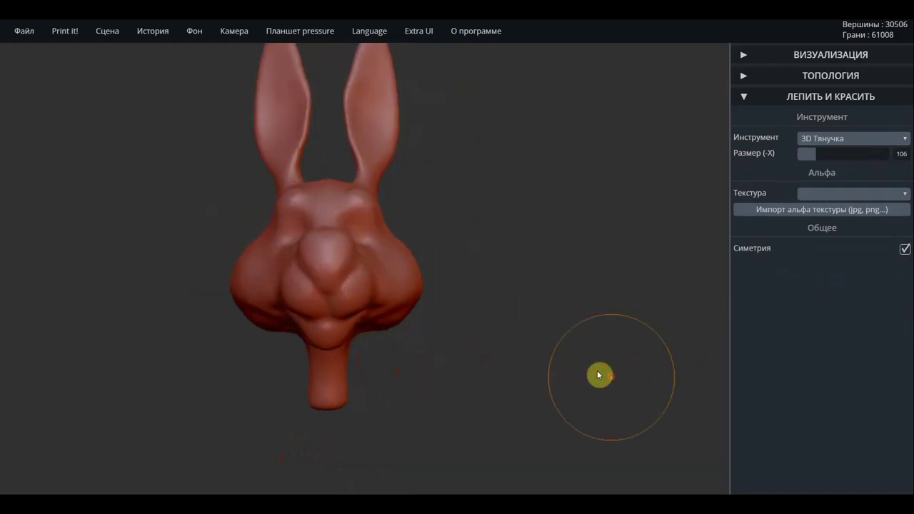
pyautogui.moveTo(538, 365)
pyautogui.keyDown('shift'); pyautogui.mouseDown()
pyautogui.moveTo(545, 379)
pyautogui.moveTo(586, 372)
pyautogui.mouseUp(); pyautogui.keyUp('shift')
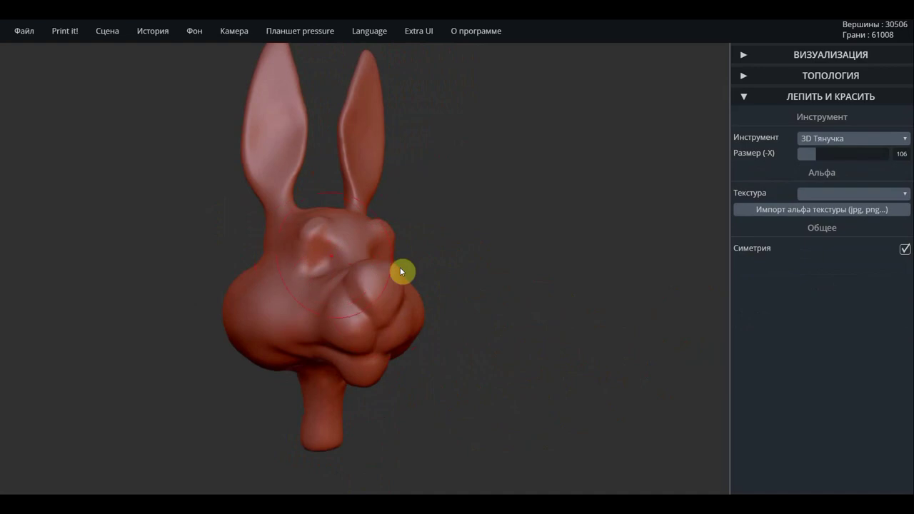
pyautogui.moveTo(468, 212); pyautogui.dragTo(395, 190)
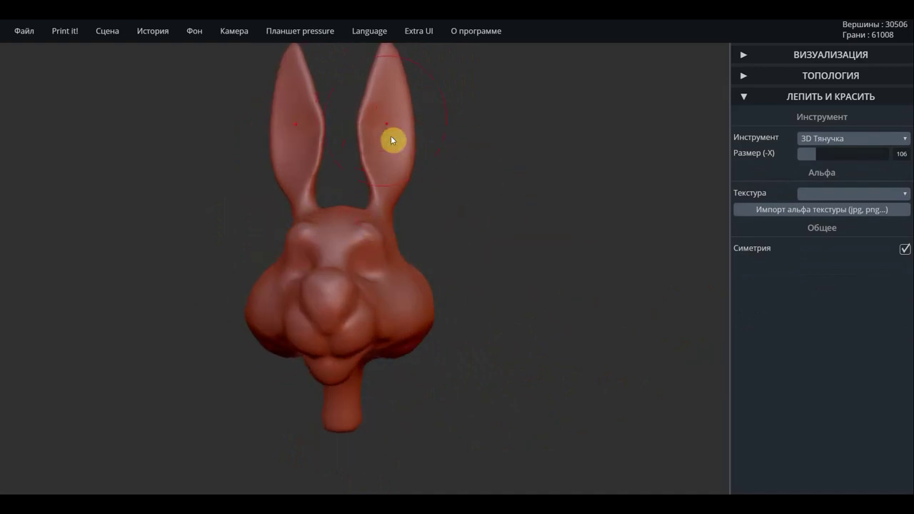
pyautogui.moveTo(424, 158)
pyautogui.mouseDown()
pyautogui.moveTo(411, 215)
pyautogui.moveTo(363, 213)
pyautogui.moveTo(483, 262)
pyautogui.moveTo(519, 213)
pyautogui.mouseUp()
pyautogui.scroll(2, 519, 212)
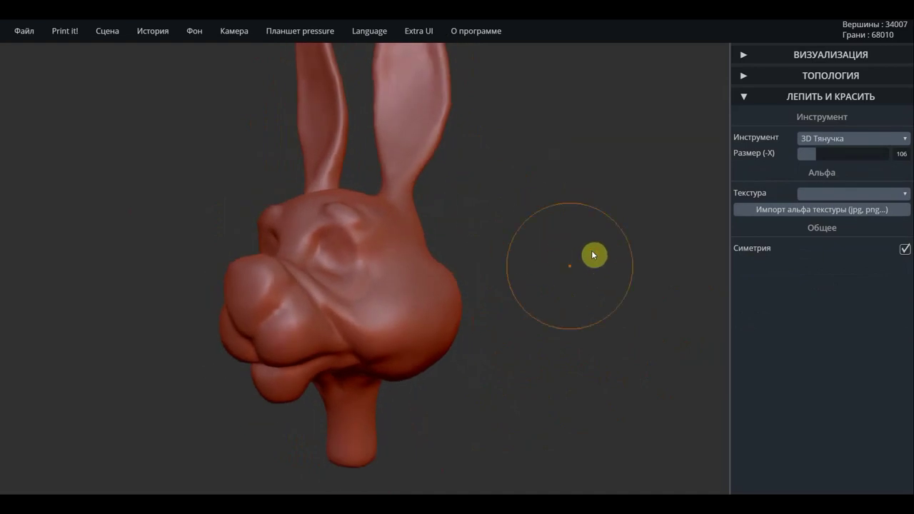